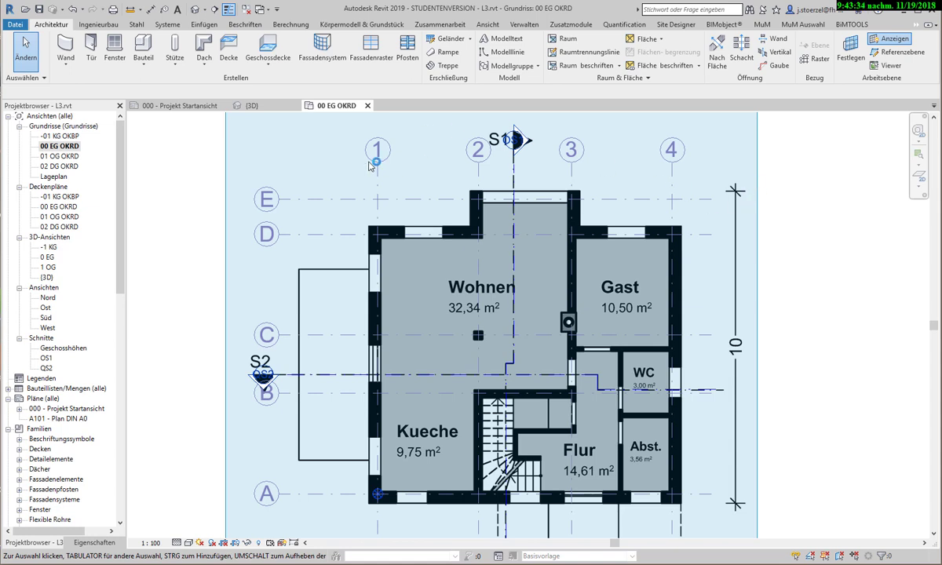
Zoom the plan, then browse the Wand dropdown's wall types, including Wand über Fläche
scroll(564, 216, up, 3)
scroll(627, 202, up, 3)
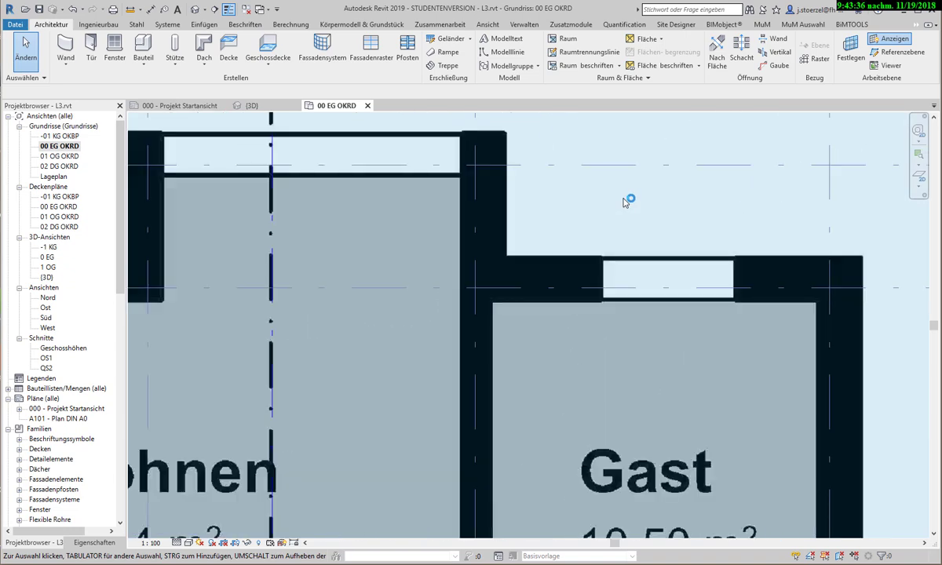
scroll(570, 261, up, 3)
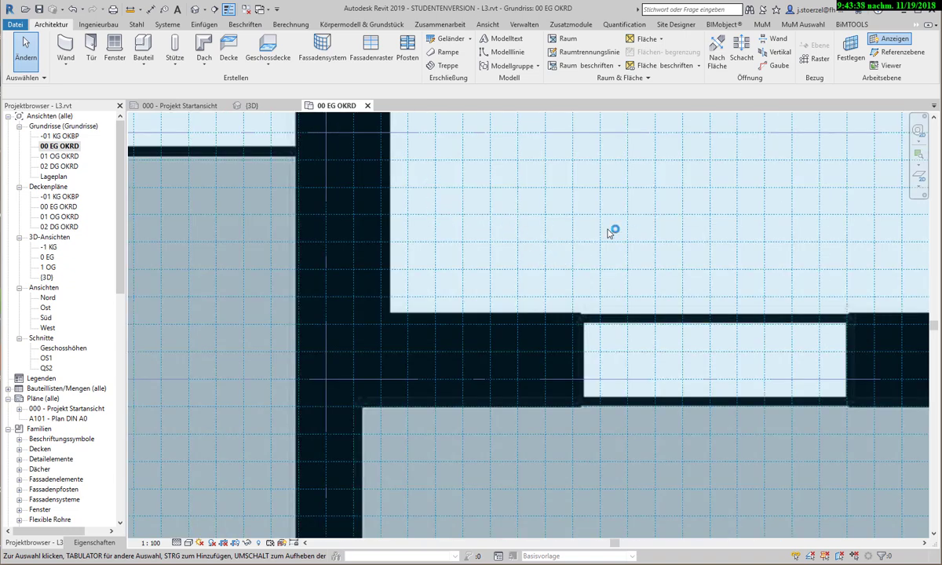
scroll(610, 233, down, 3)
scroll(609, 232, down, 1)
scroll(609, 232, down, 2)
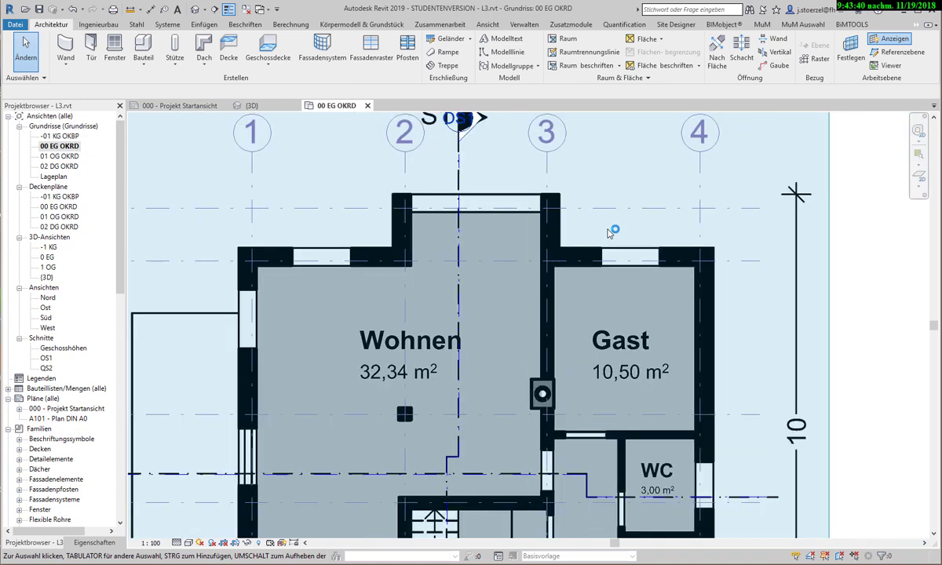
scroll(609, 232, down, 1)
scroll(609, 233, down, 1)
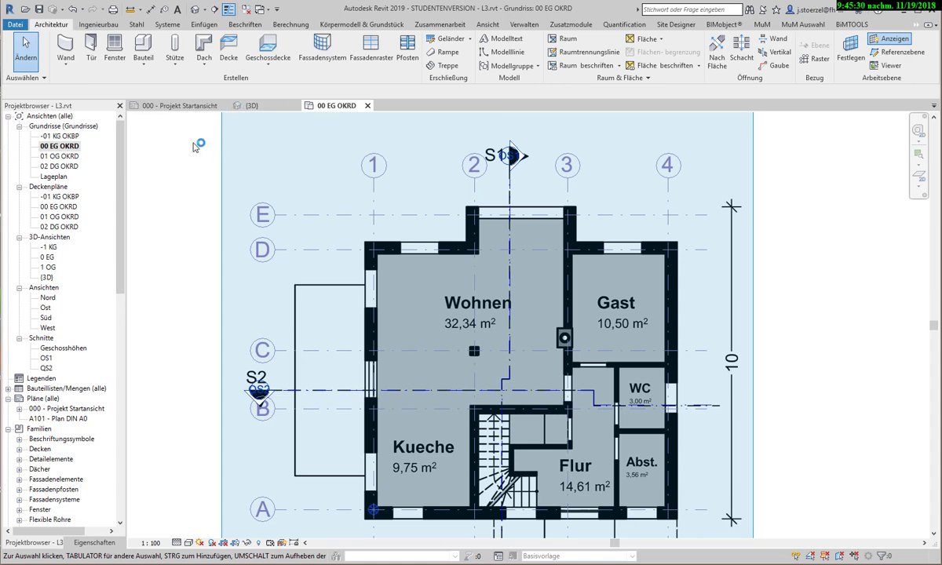
click(66, 66)
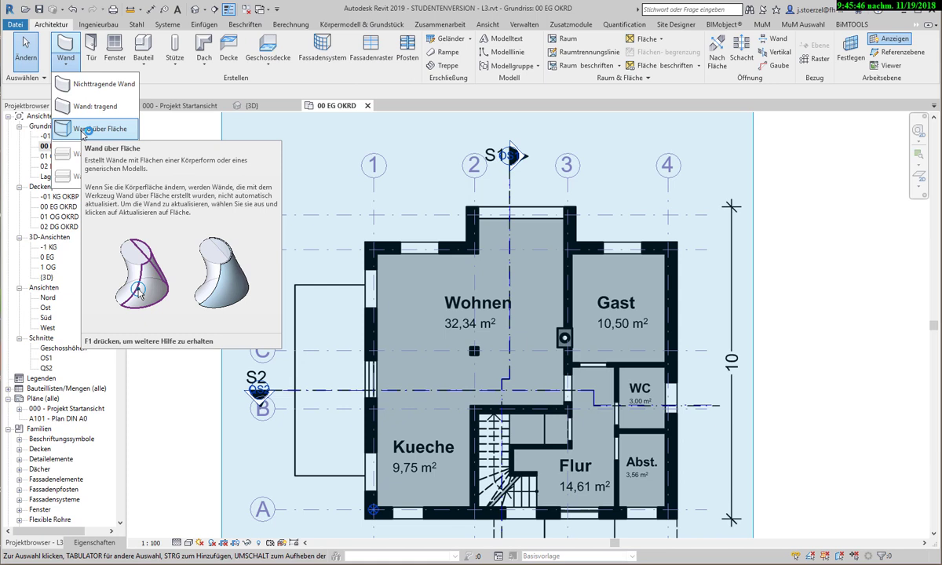
mouse_move(100, 129)
click(89, 135)
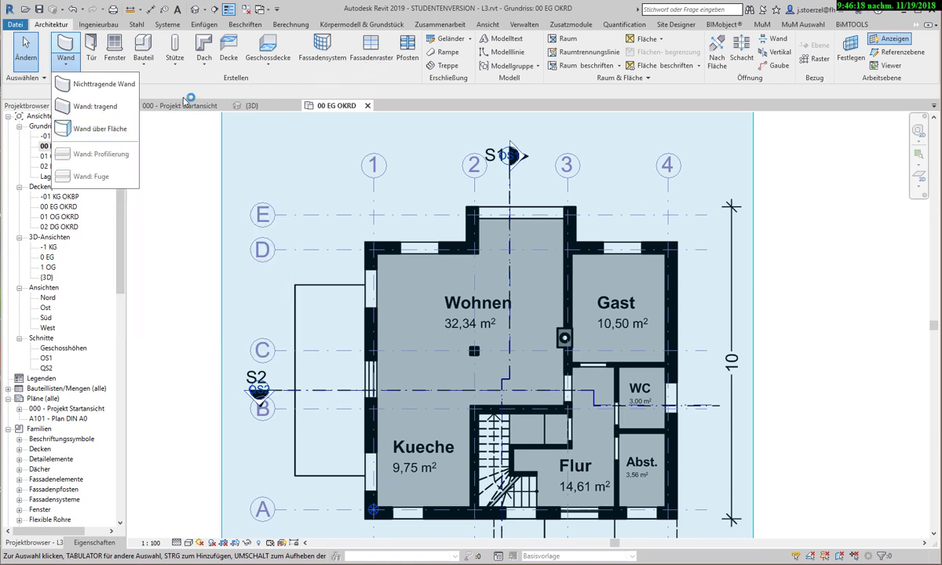
Close the wall list and display the Dach roof creation options
click(330, 82)
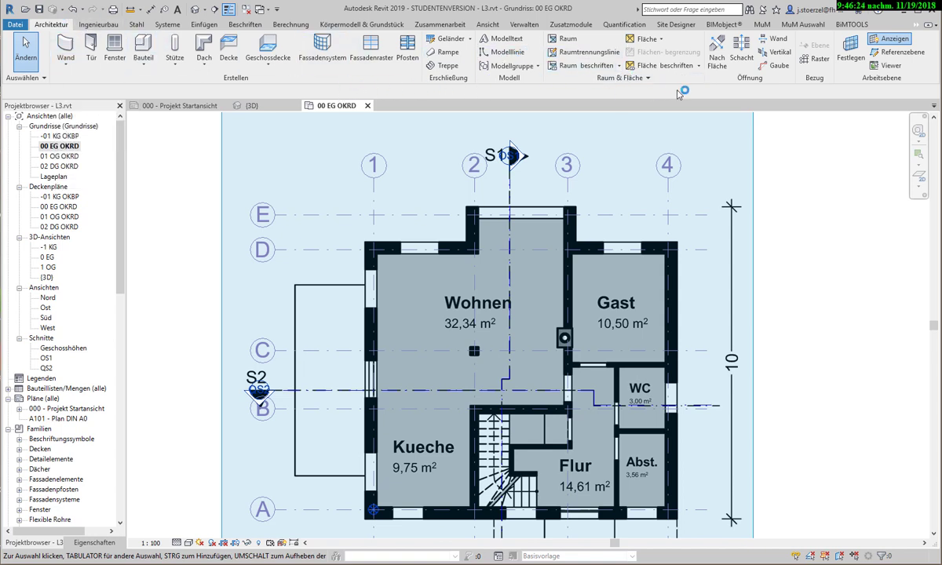
click(174, 48)
click(202, 69)
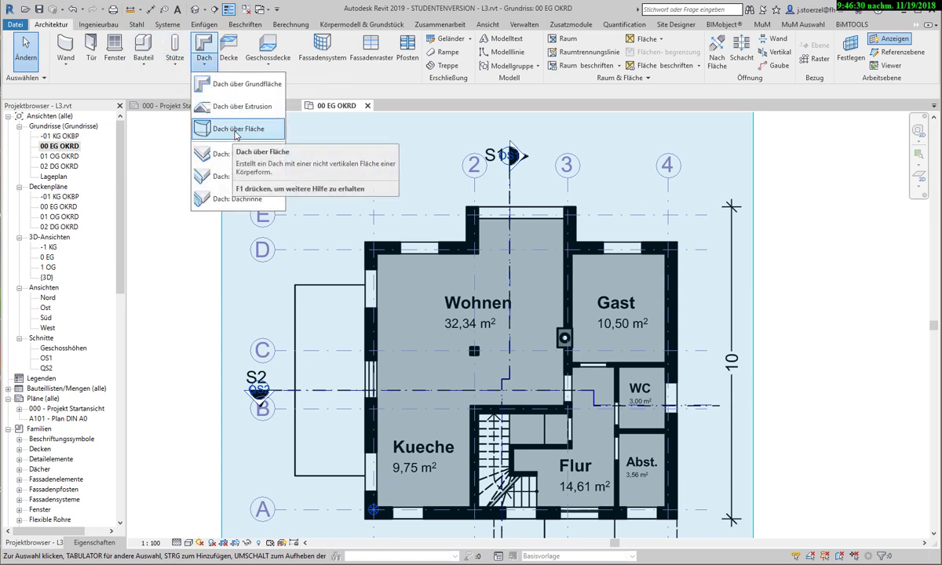
mouse_move(238, 129)
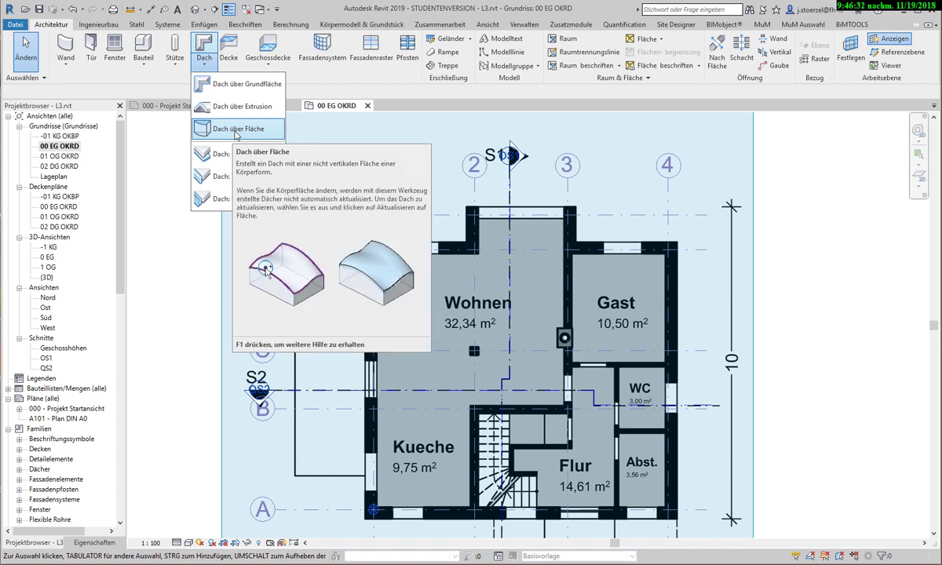
Check the Geschossdecke floor slab options, then dismiss the dropdown on the canvas
click(269, 67)
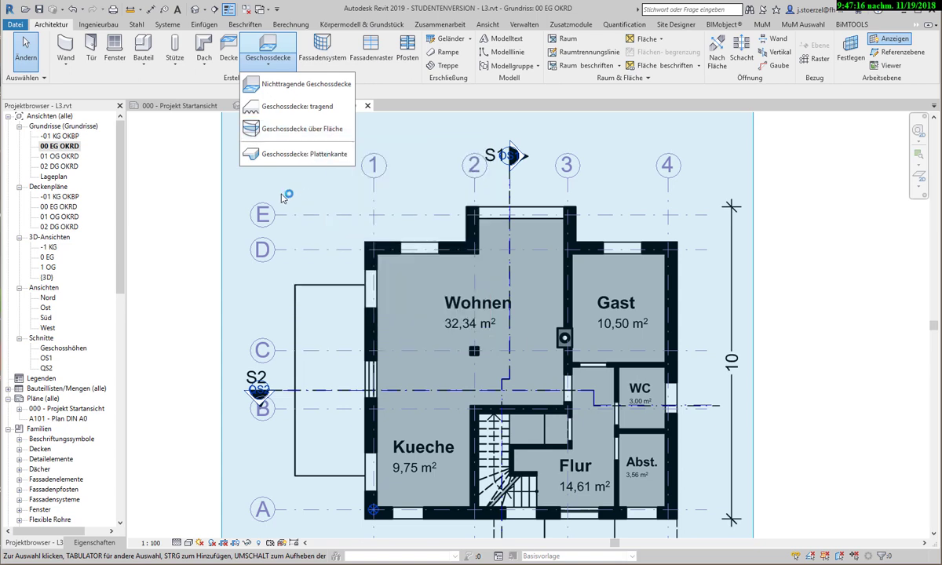
click(193, 204)
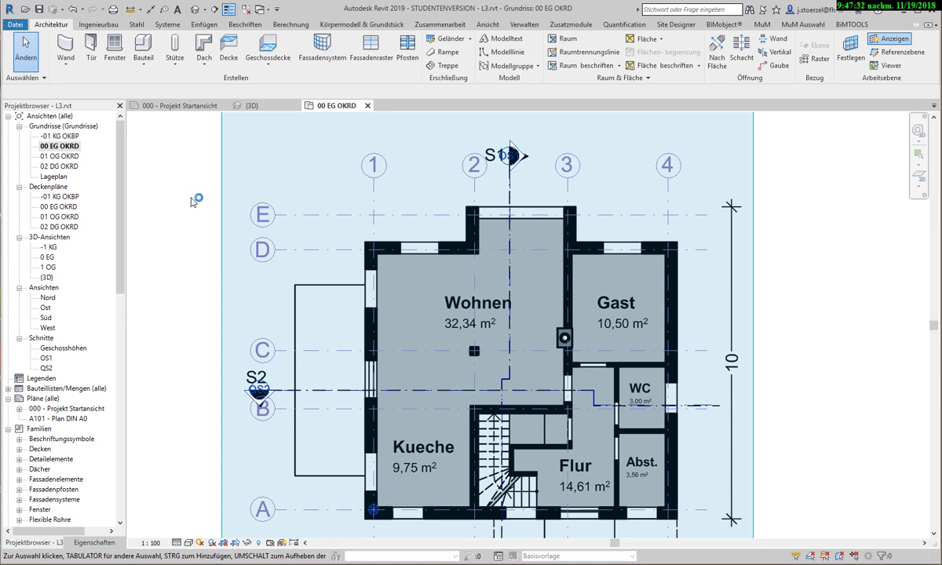
Create a new project from the Architektur-Vorlage template via Datei > Neu > Projekt
click(15, 24)
mouse_move(39, 67)
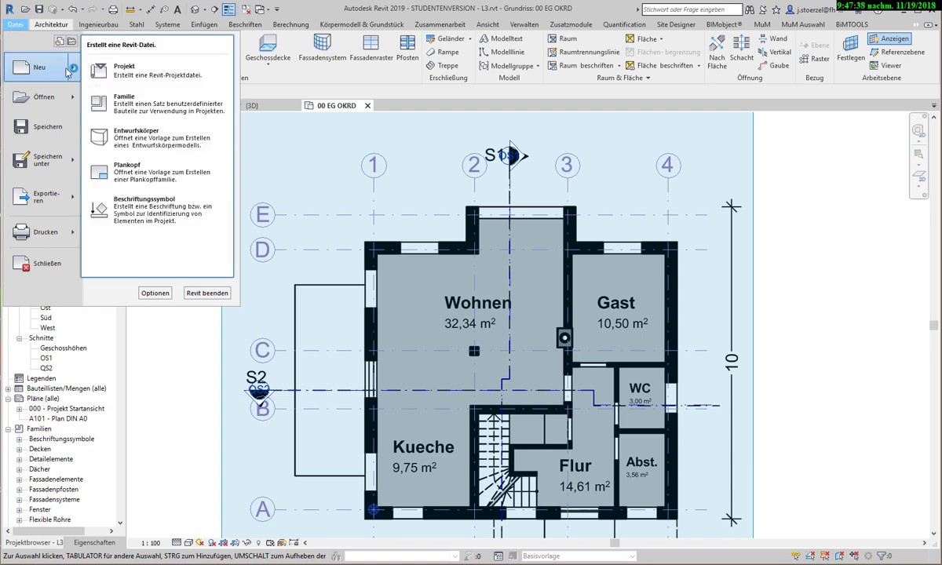
click(119, 69)
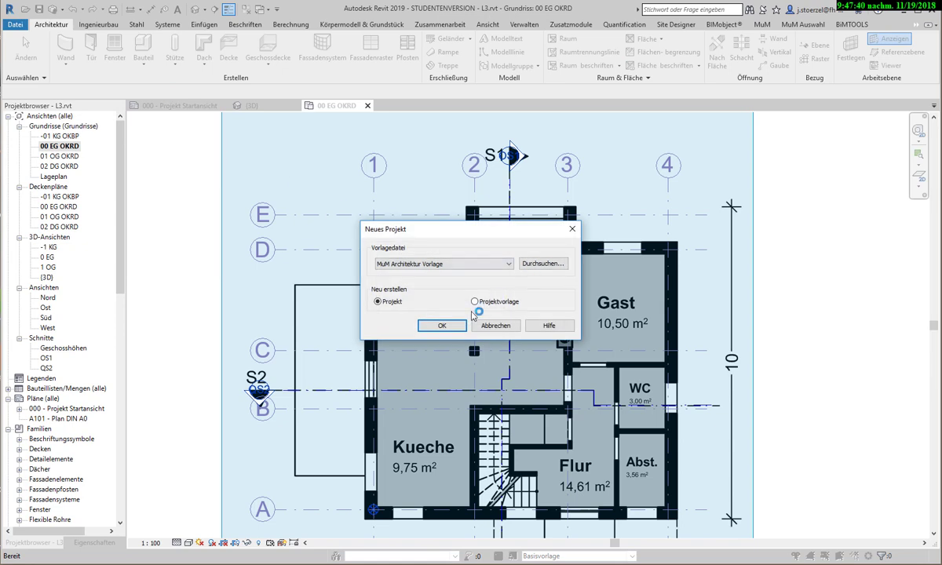
click(429, 266)
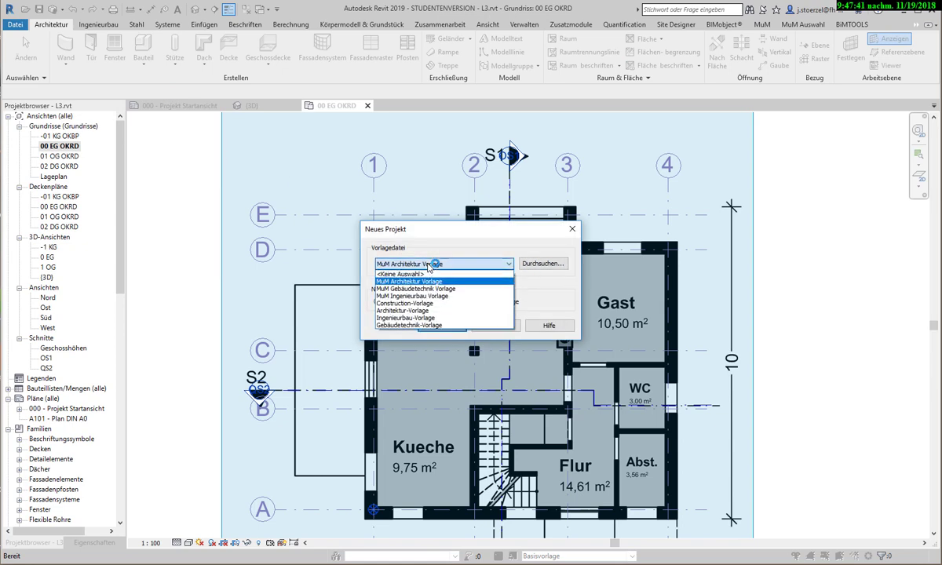
click(420, 315)
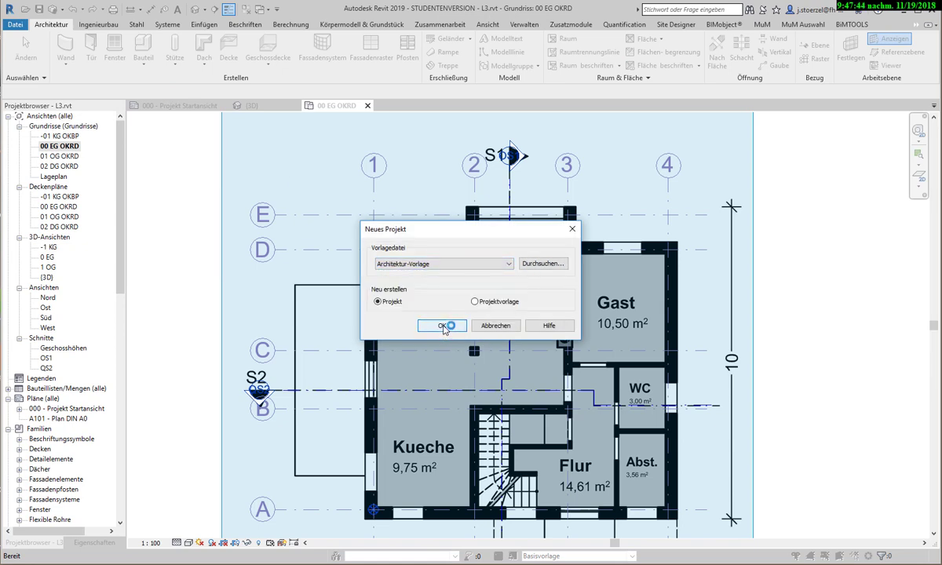
click(442, 326)
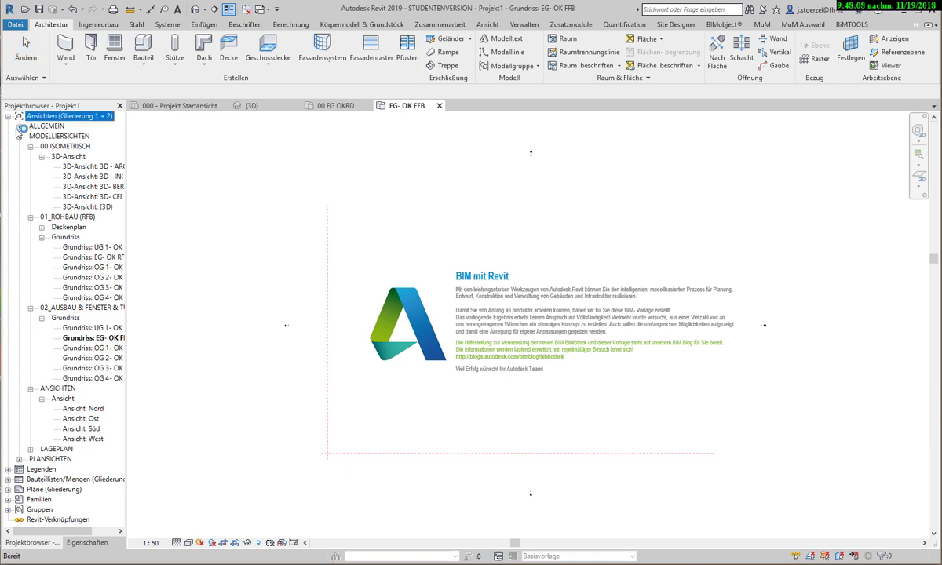
Expand ALLGEMEIN in the Project Browser and open the Grundriss EG- OK RFB plan
click(19, 126)
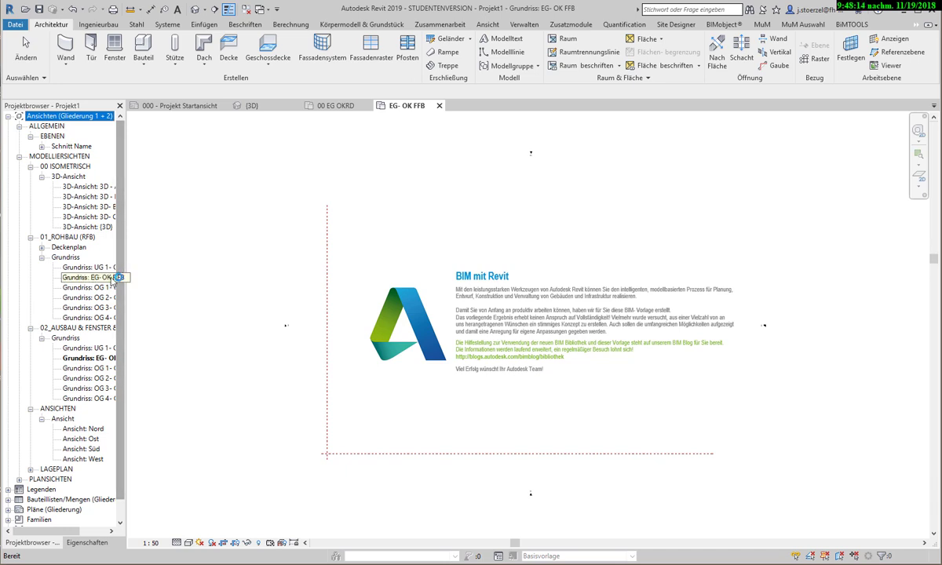
click(112, 278)
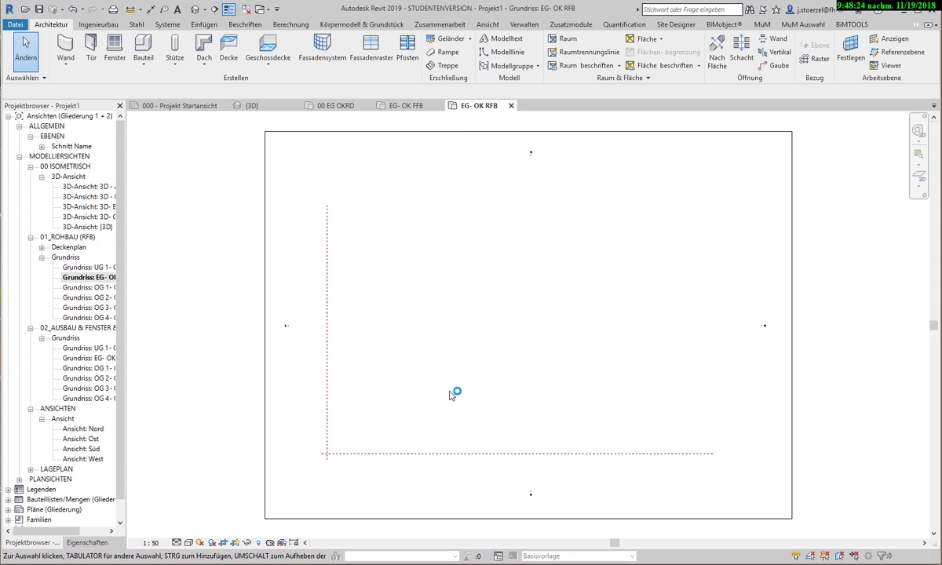
Compare the Architektur Wand options with the Ingenieurbau tab's structural wall options
click(64, 68)
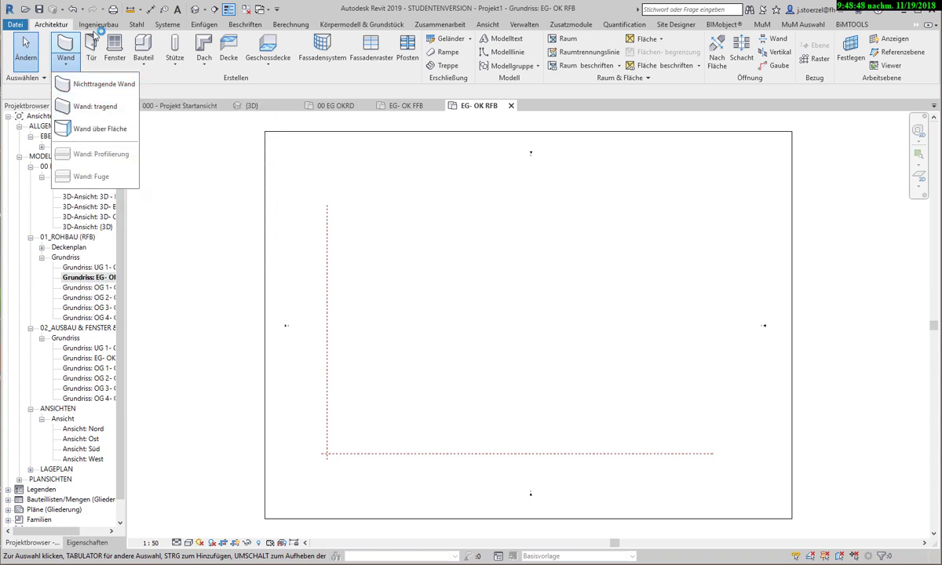
click(91, 26)
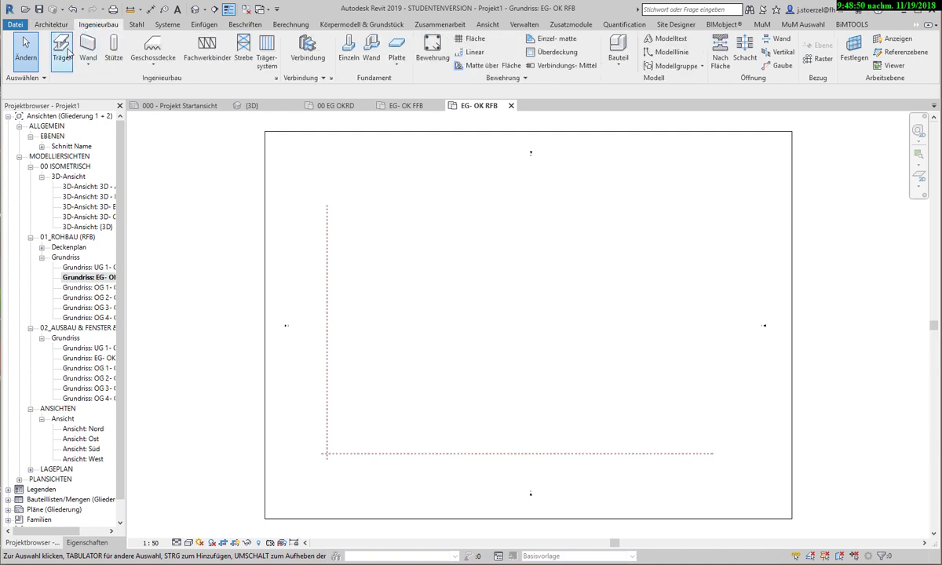
click(89, 66)
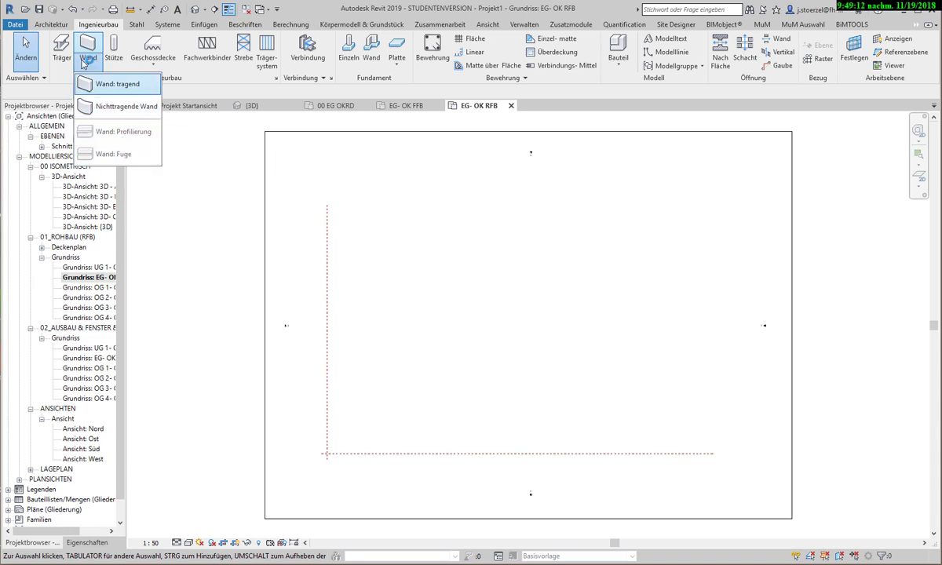
Start a Wand: tragend wall from Architektur and show its type list in Eigenschaften
click(50, 24)
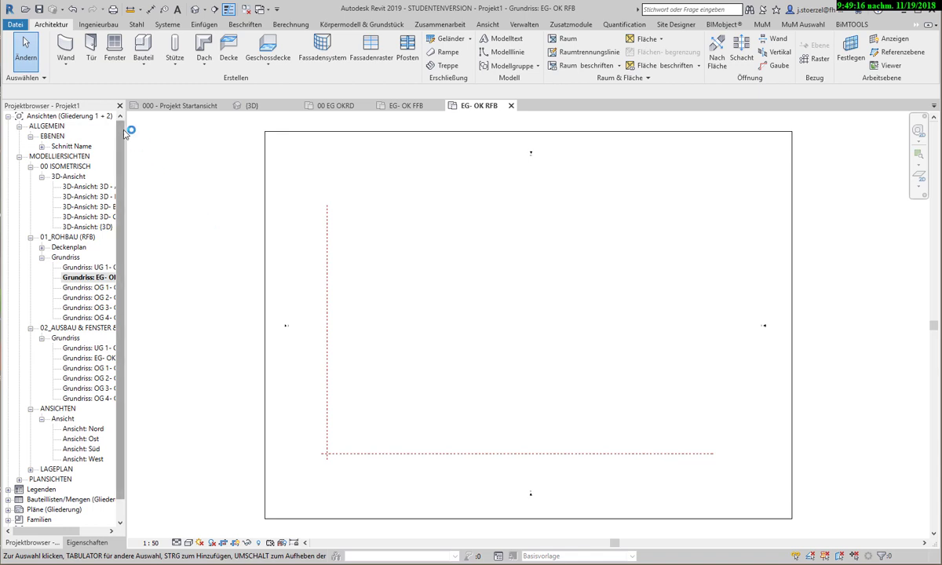
click(63, 66)
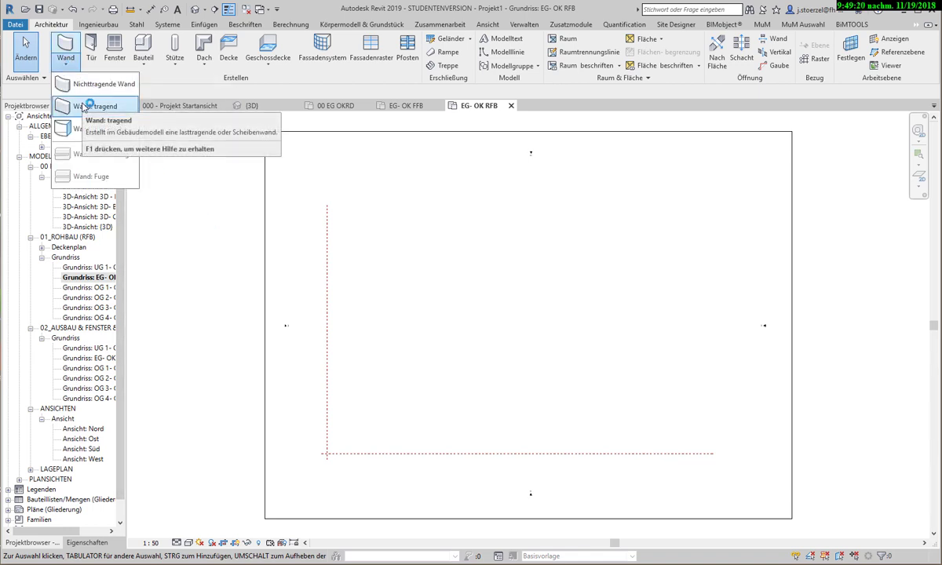
mouse_move(95, 106)
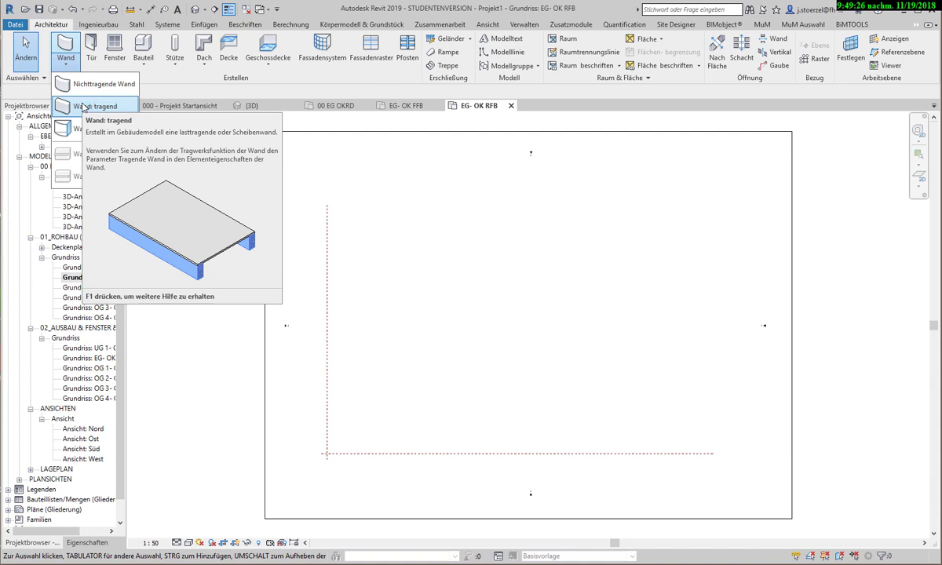
click(84, 107)
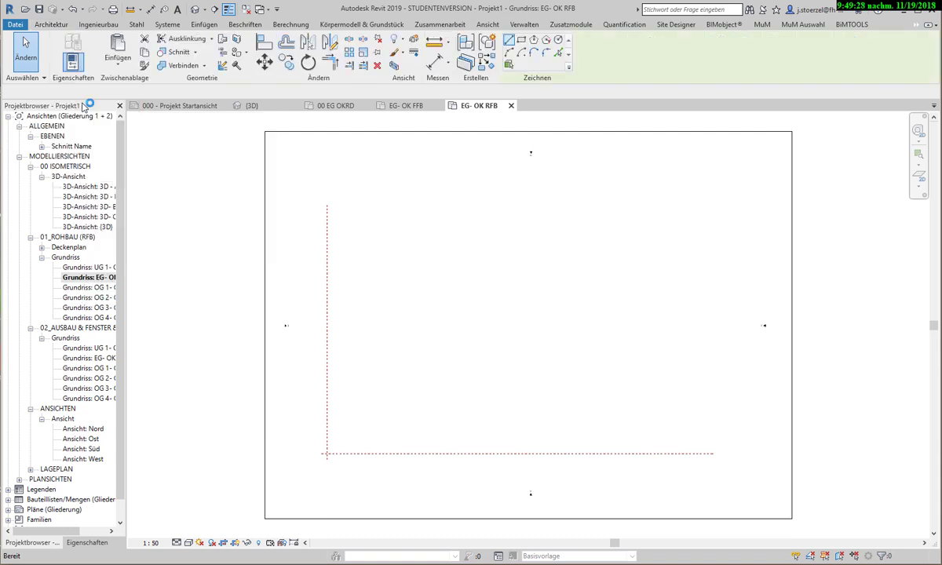
click(82, 543)
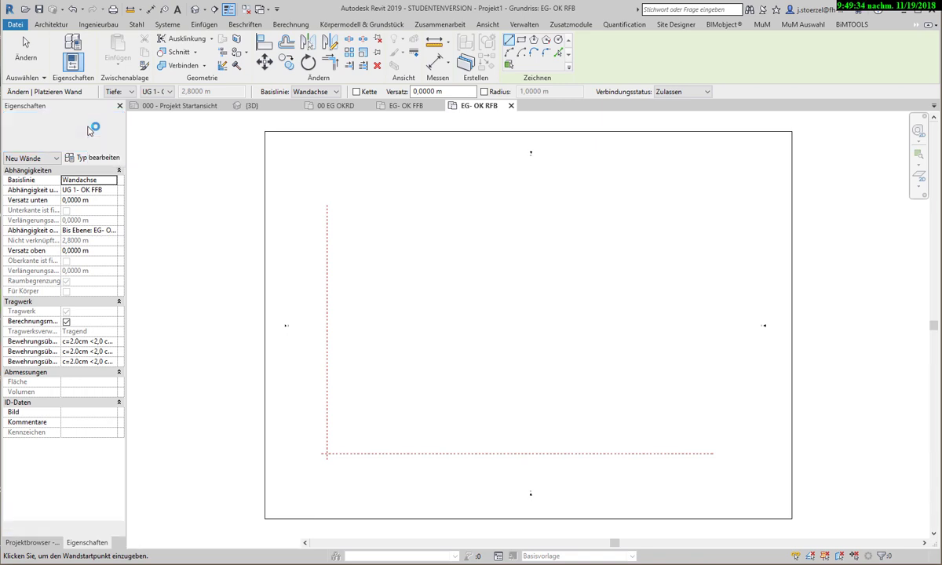
click(89, 130)
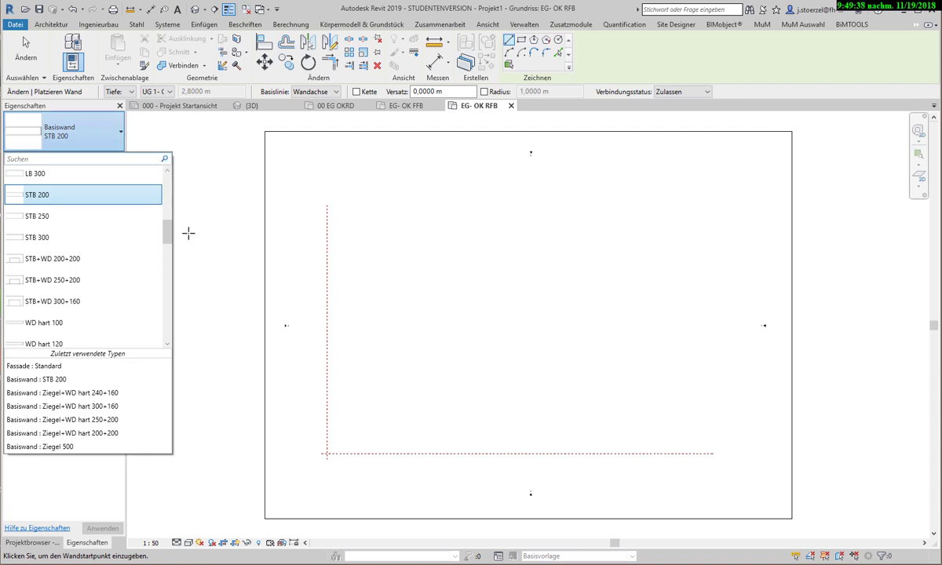
Scroll the type list and select Basiswand STB+WD 250+200
drag(168, 230, 166, 263)
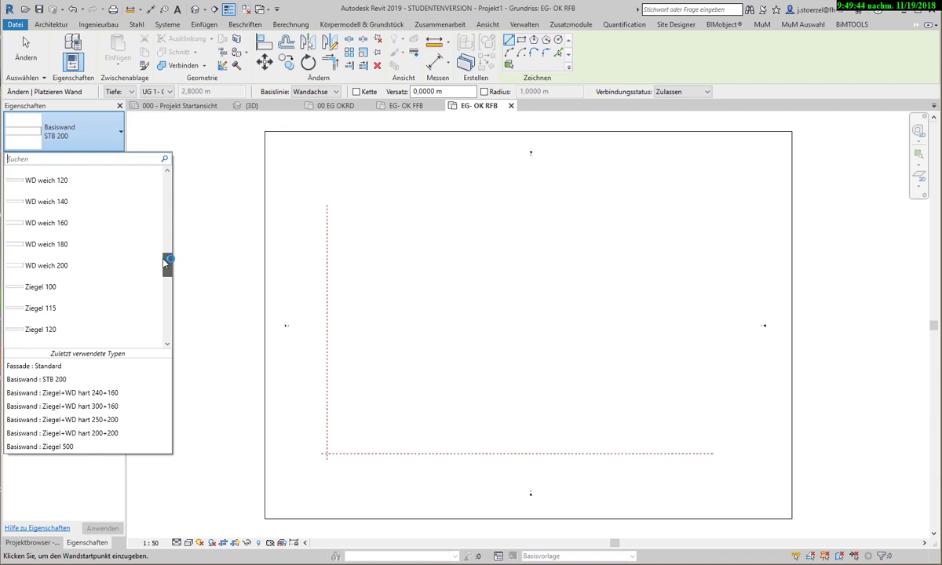
drag(164, 264, 163, 267)
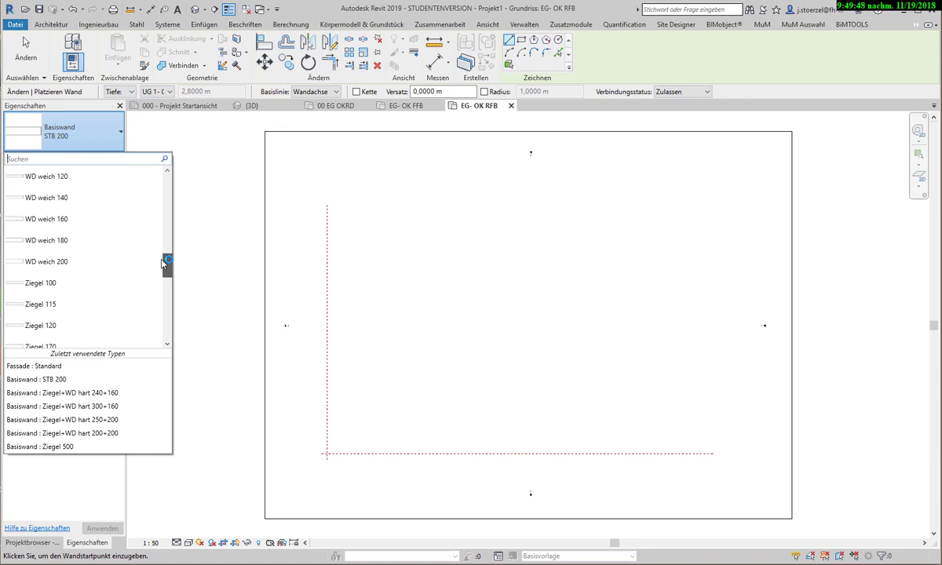
mouse_move(162, 265)
mouse_down()
mouse_move(166, 313)
mouse_move(174, 232)
mouse_up()
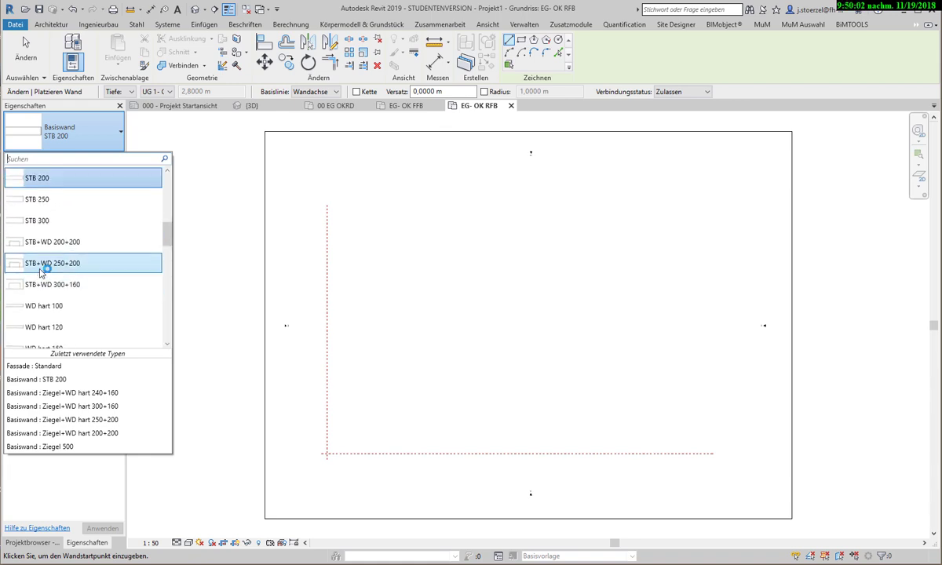
mouse_move(53, 263)
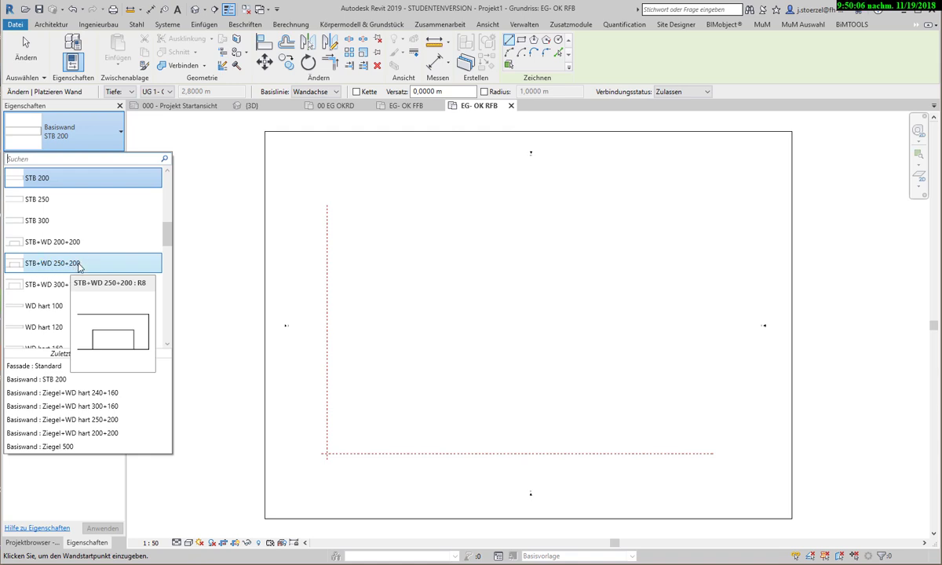
click(85, 265)
Select STB+WD 250+200, open Typ bearbeiten, reposition the dialog, and edit its Konstruktion
click(65, 268)
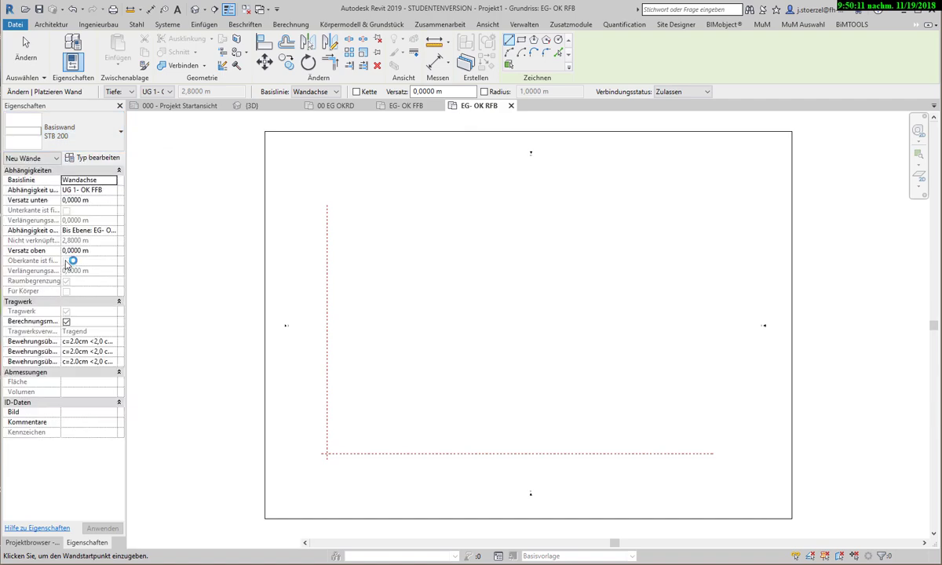
click(85, 159)
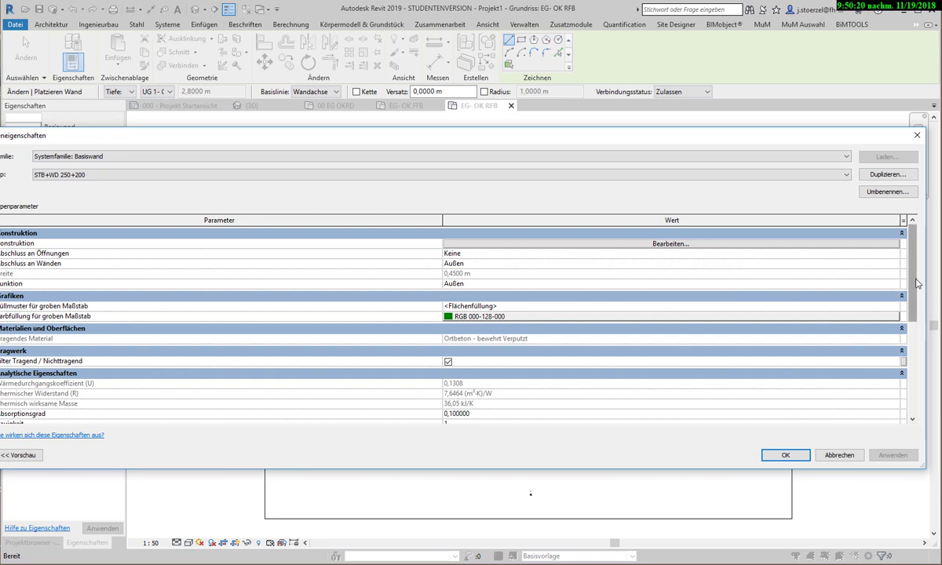
drag(924, 254, 485, 254)
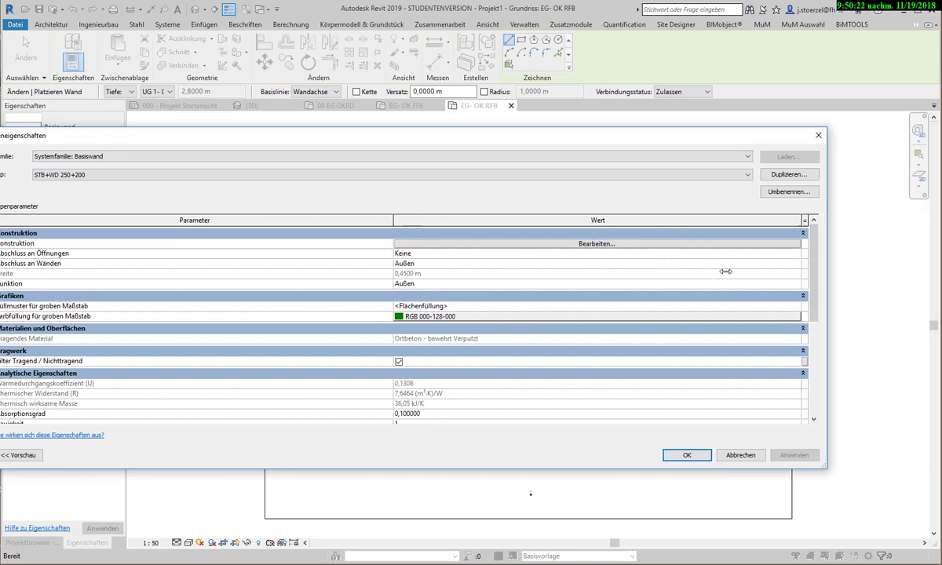
drag(257, 139, 437, 150)
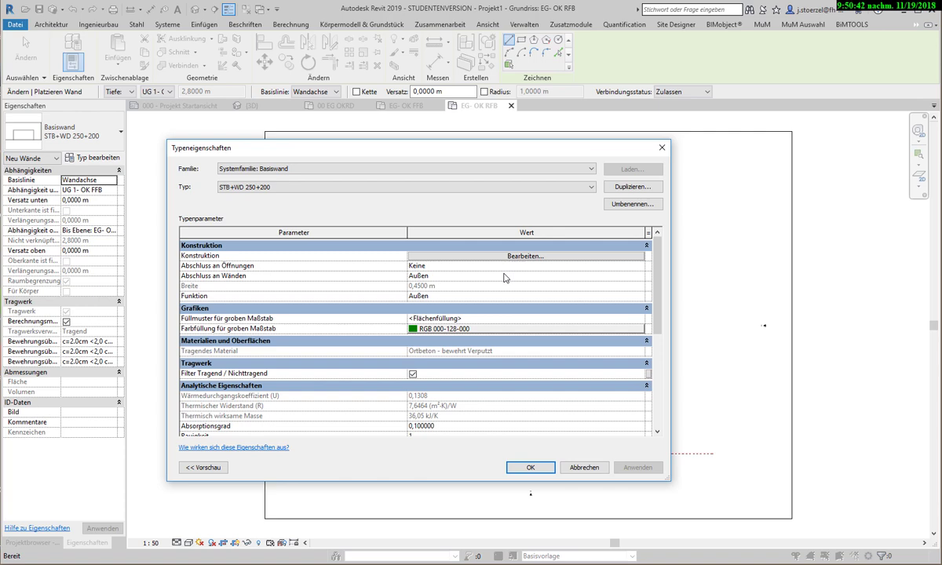
click(508, 257)
Preview the 0,2000 m Dämmung - hart and 0,2500 m Ortbeton layers and inspect the concrete material
click(515, 257)
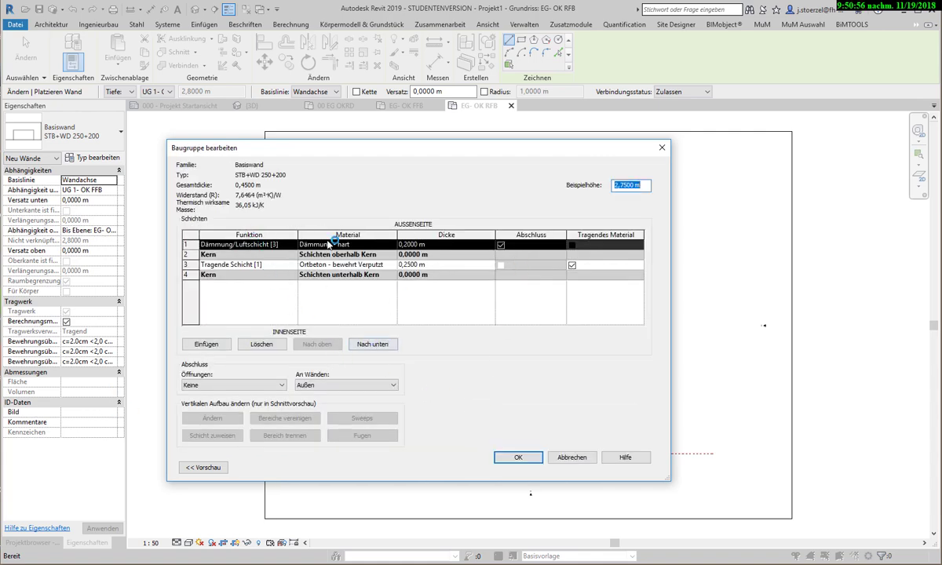
drag(343, 155, 539, 162)
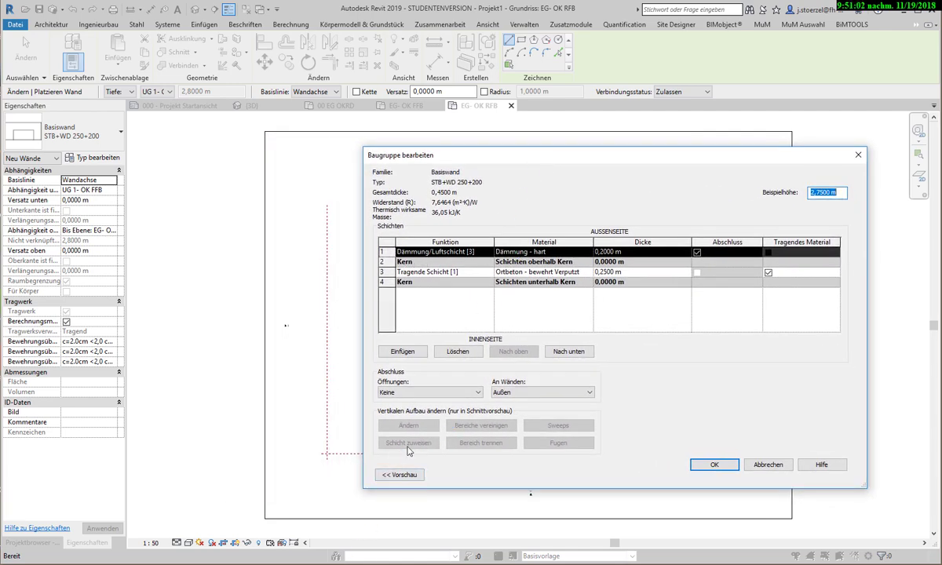
click(397, 475)
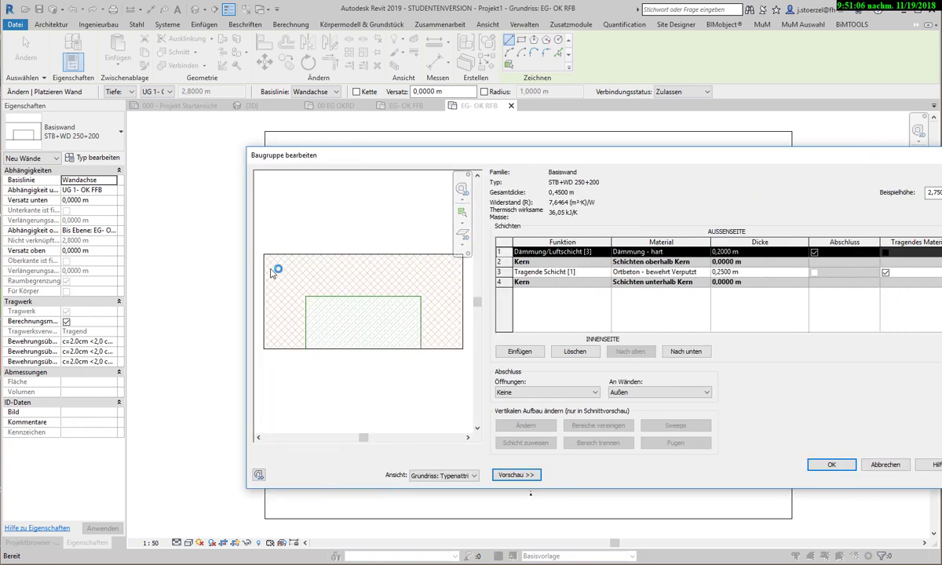
click(647, 271)
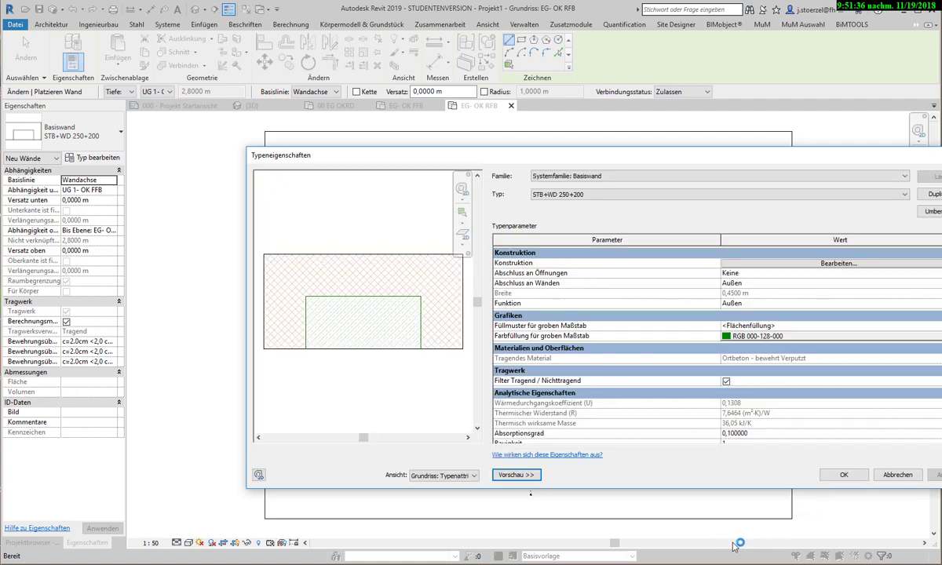
Confirm Typeneigenschaften with OK, keeping STB+WD 250+200 for the wall being placed
click(847, 475)
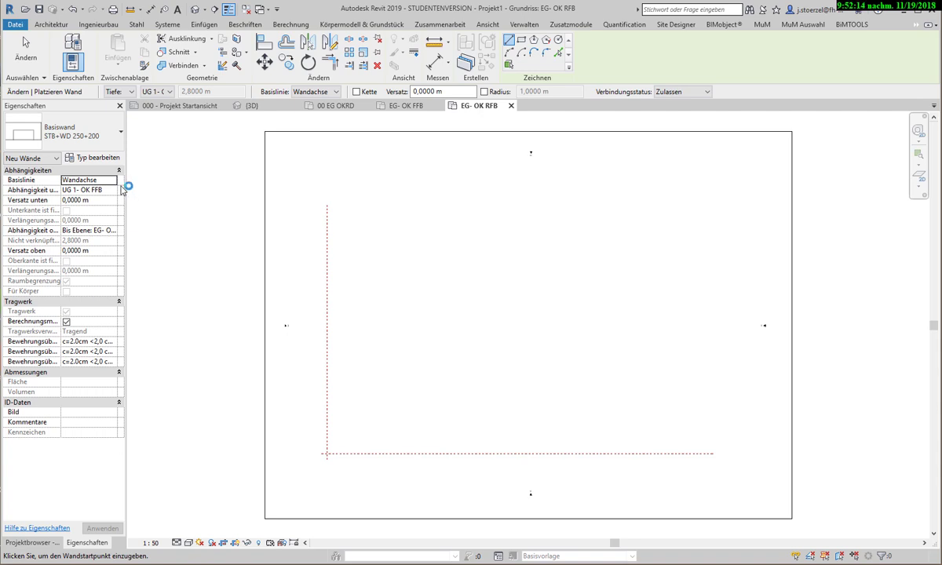
click(109, 150)
Switch new walls from Tiefe to Höhe and keep EG- OK RFB as the base level
click(131, 91)
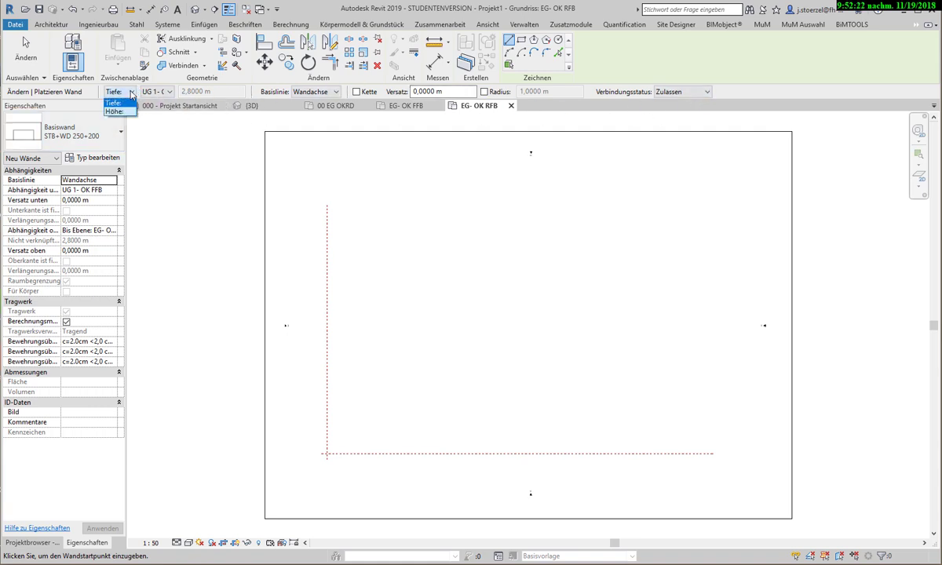
click(114, 112)
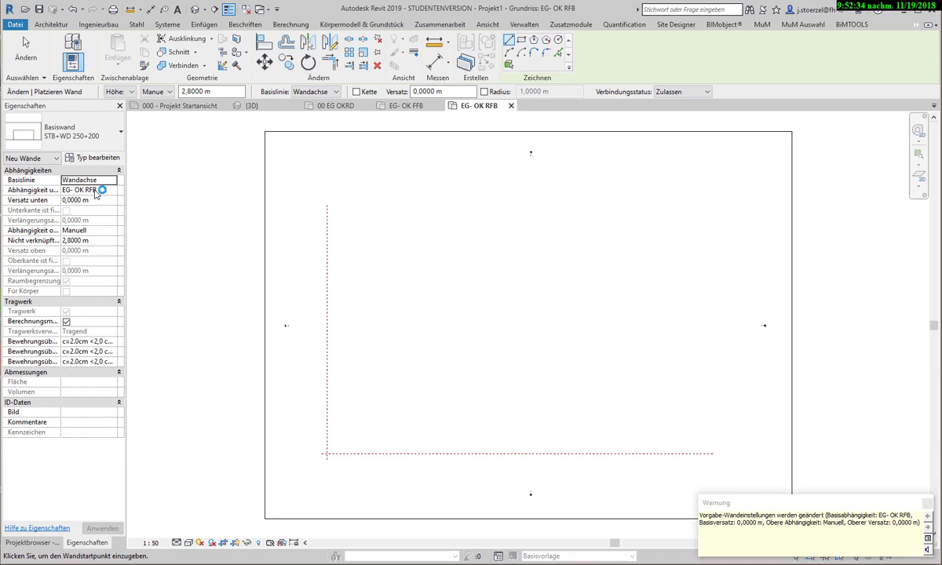
click(110, 191)
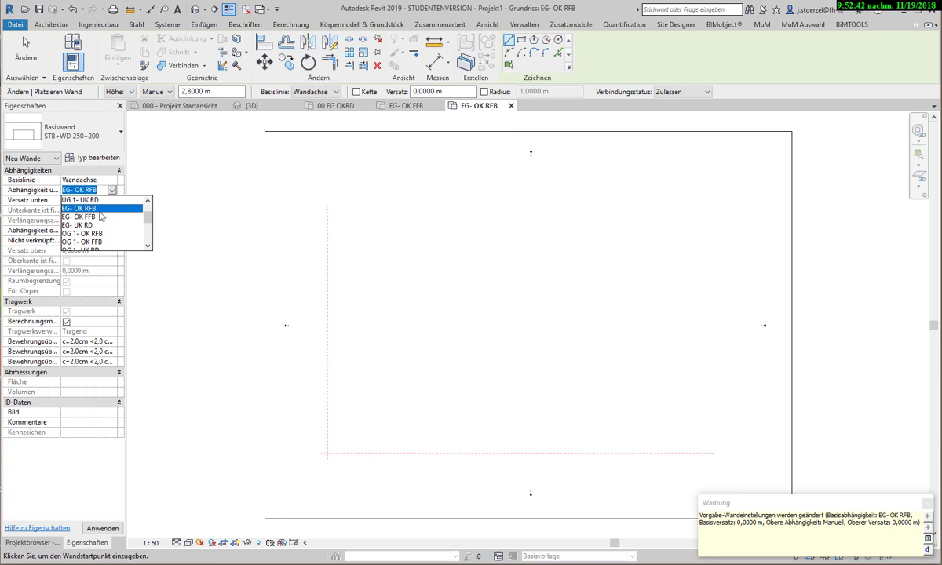
click(100, 209)
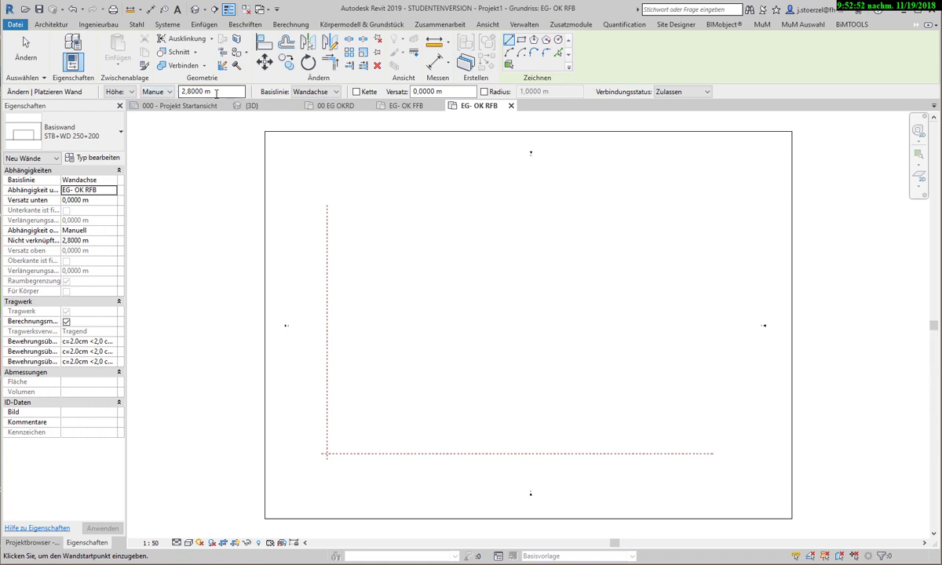
Set the wall top to OG 1- OK RFB and verify base and top offsets are 0
click(170, 92)
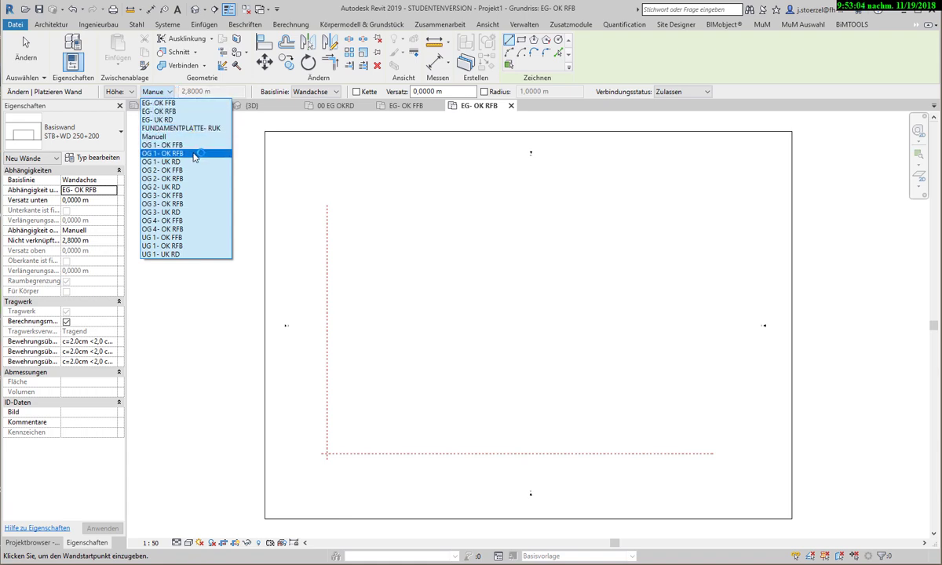
click(195, 154)
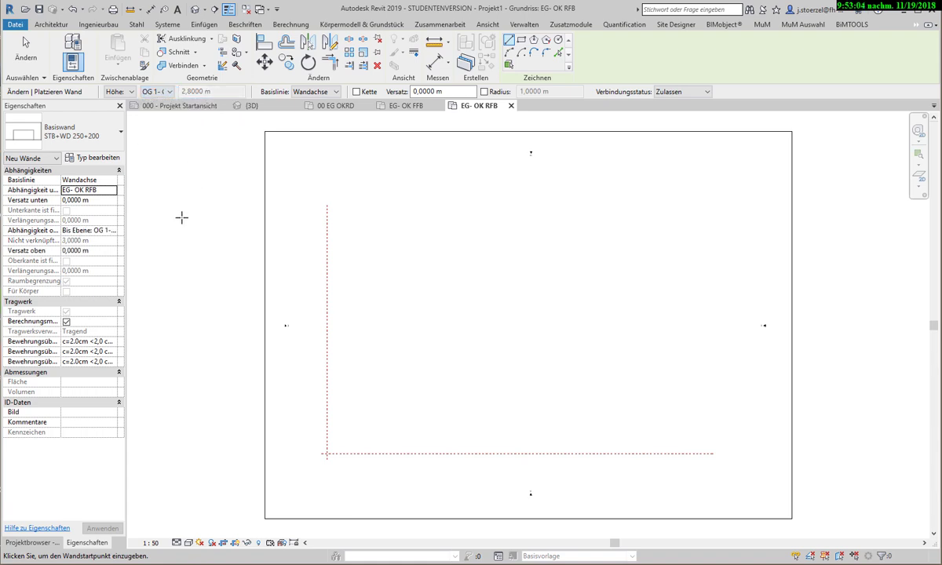
click(95, 230)
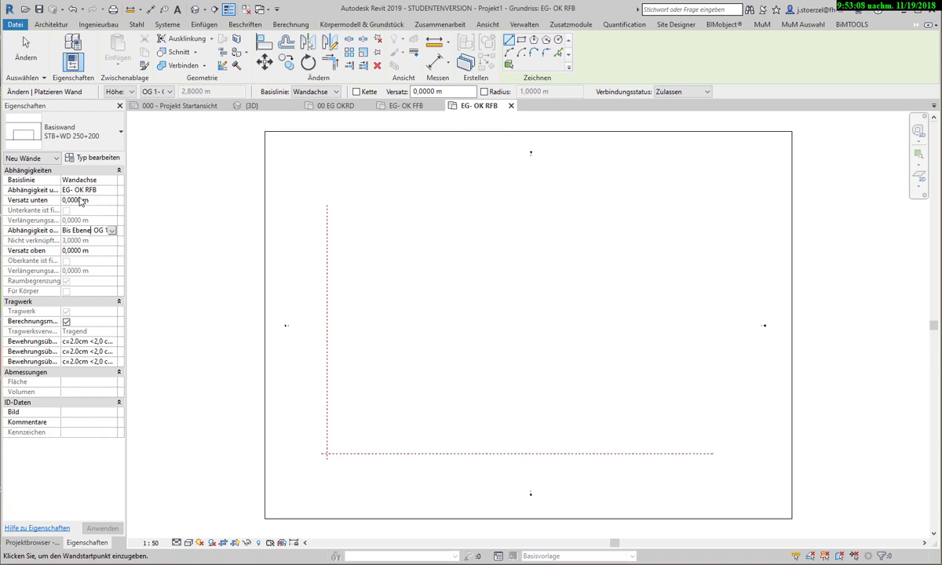
click(81, 251)
click(84, 198)
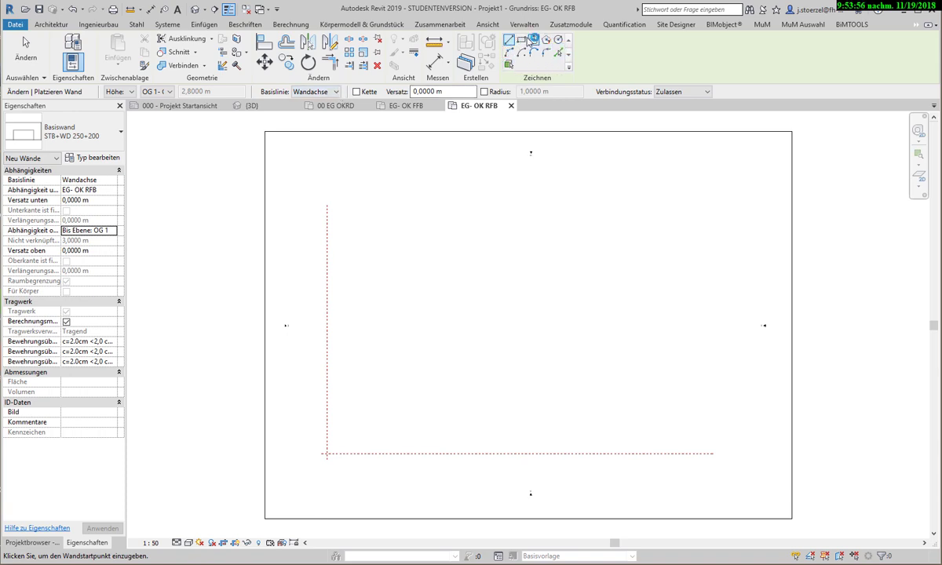
Keep Wandachse as location line and set the wall's start point on the red reference line
click(335, 93)
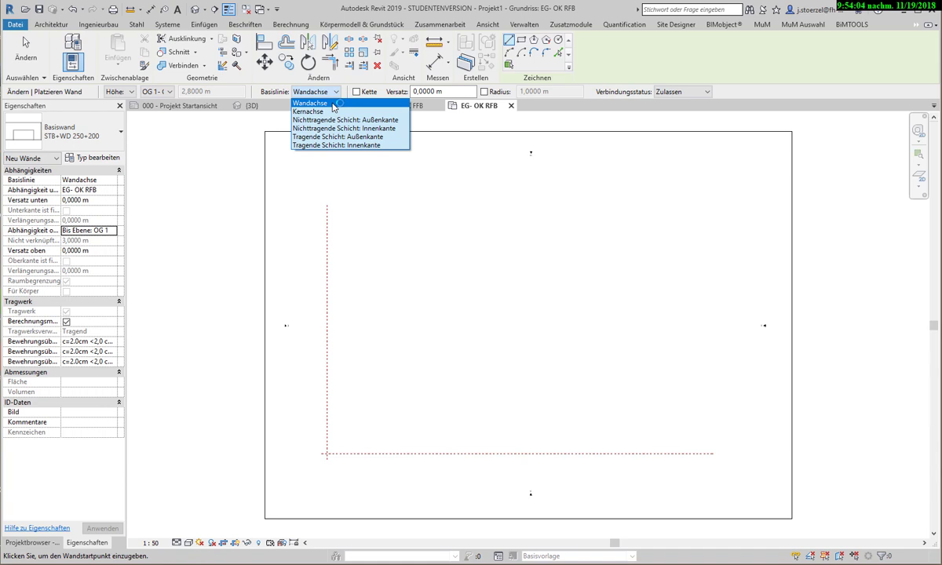
click(333, 103)
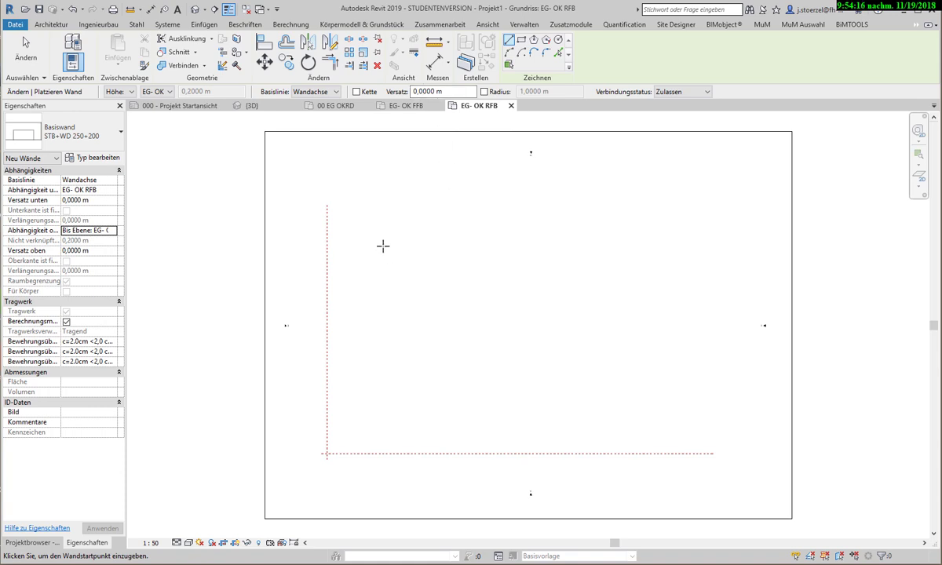
click(327, 246)
scroll(459, 241, up, 2)
Finish the horizontal wall at a 2.34 m end point and exit the Wand tool
scroll(385, 263, up, 1)
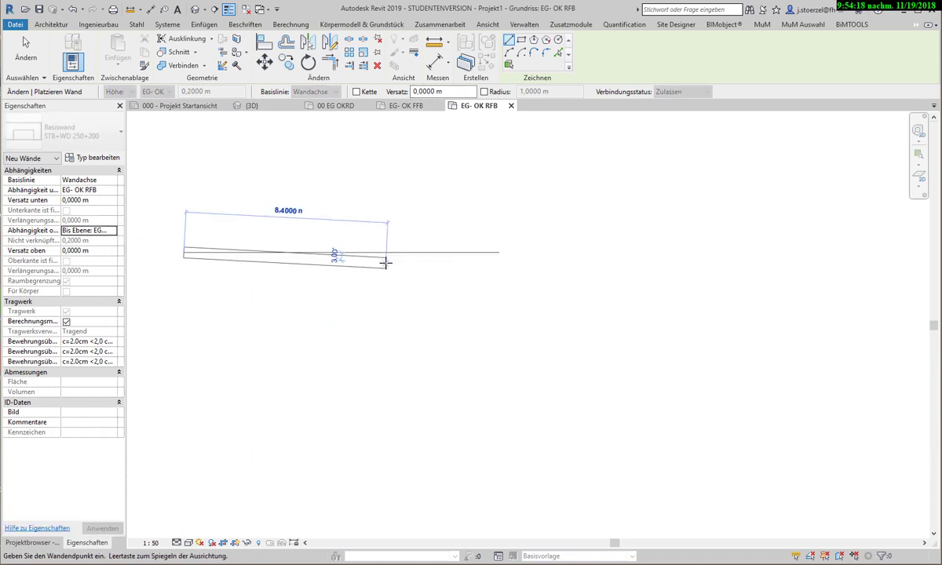
mouse_move(396, 253)
middle_down()
mouse_move(377, 254)
mouse_move(785, 280)
middle_up()
scroll(455, 276, up, 2)
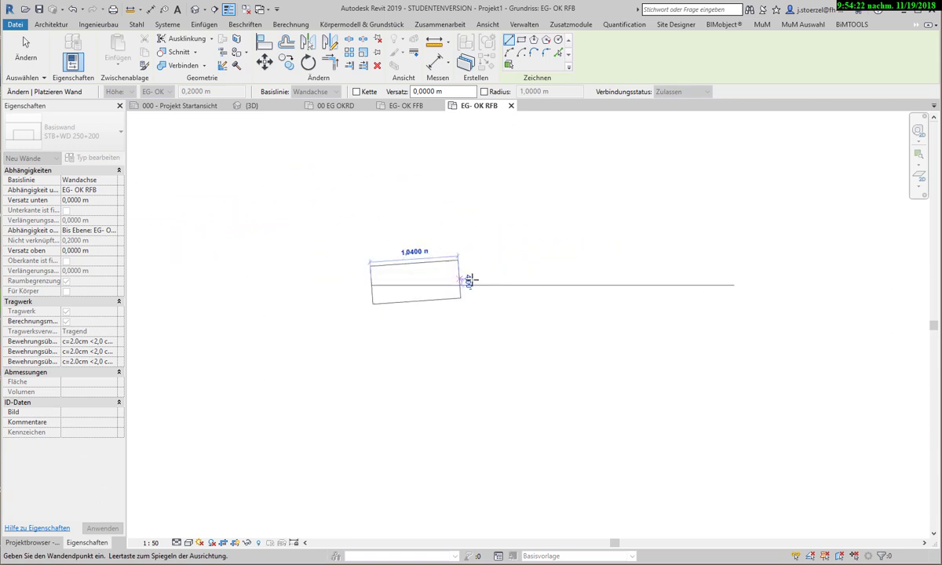
scroll(487, 280, up, 2)
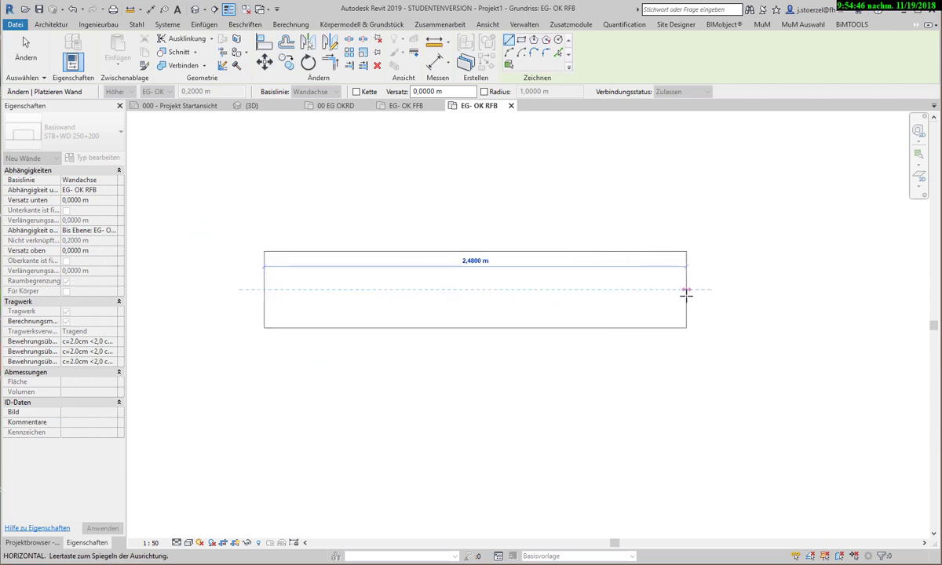
key(super)
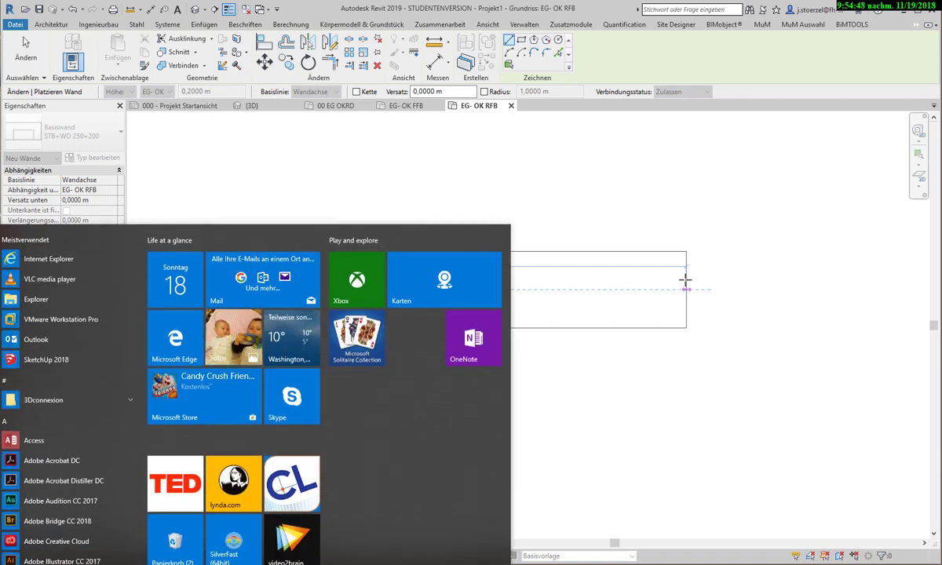
key(super)
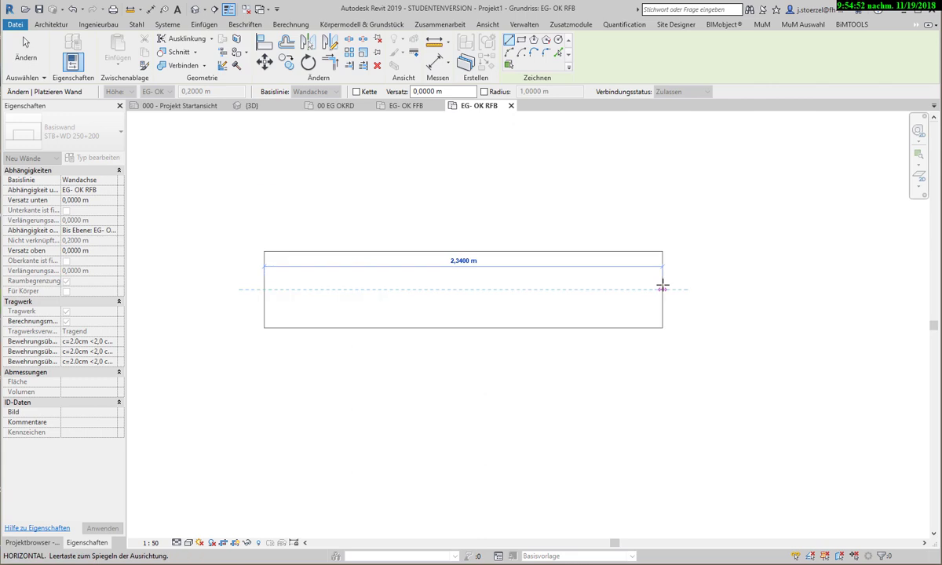
click(646, 292)
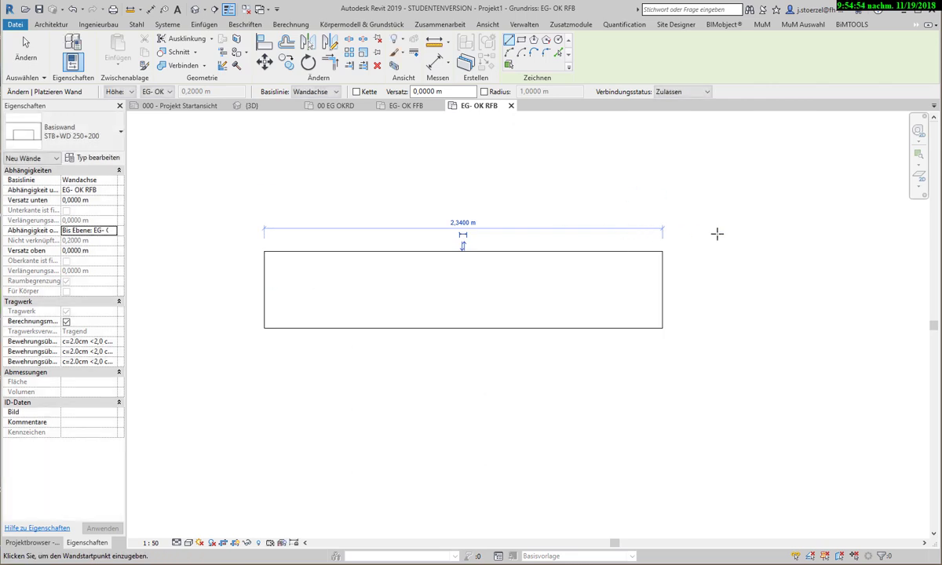
key(Escape)
key(Escape)
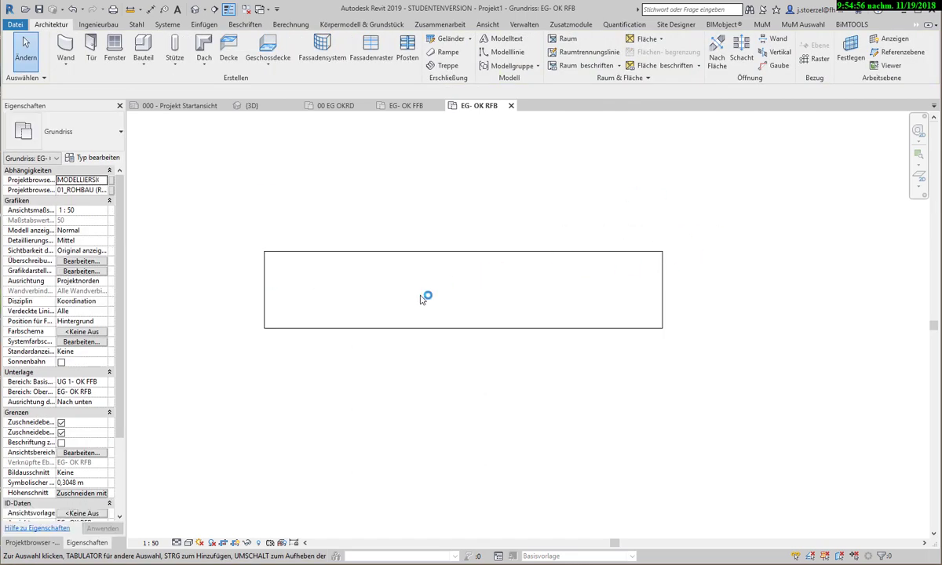
Set the plan view to fine detail level and Schattiert visual style
click(397, 327)
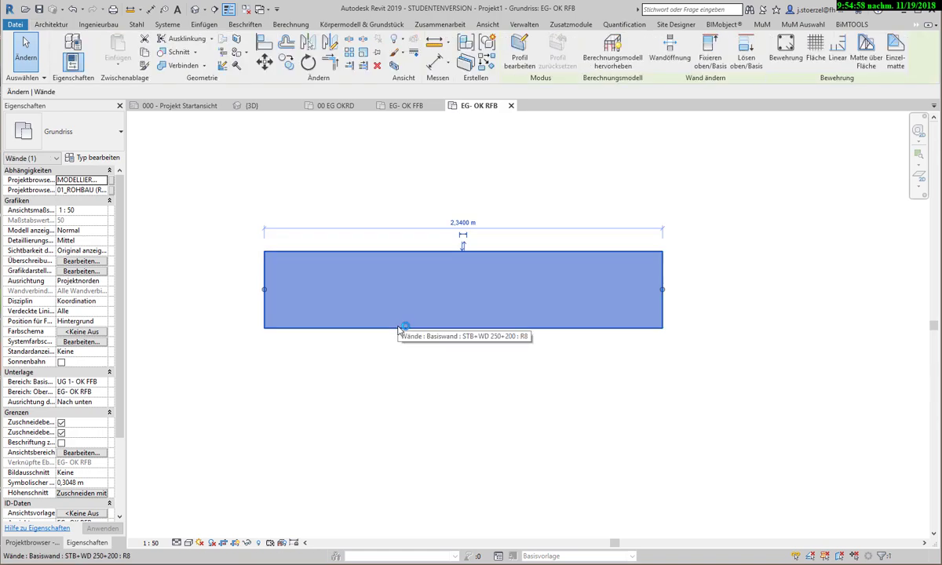
click(189, 543)
click(188, 532)
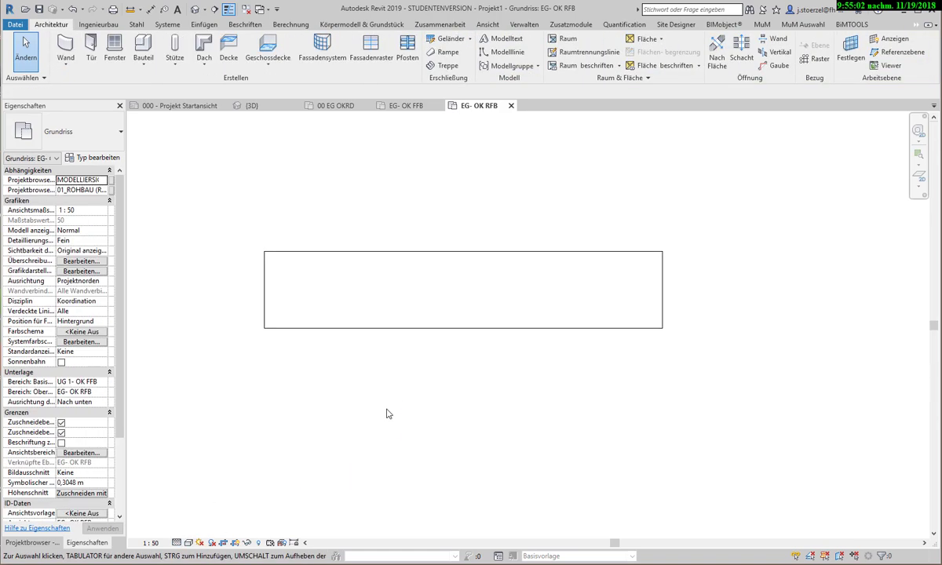
click(316, 318)
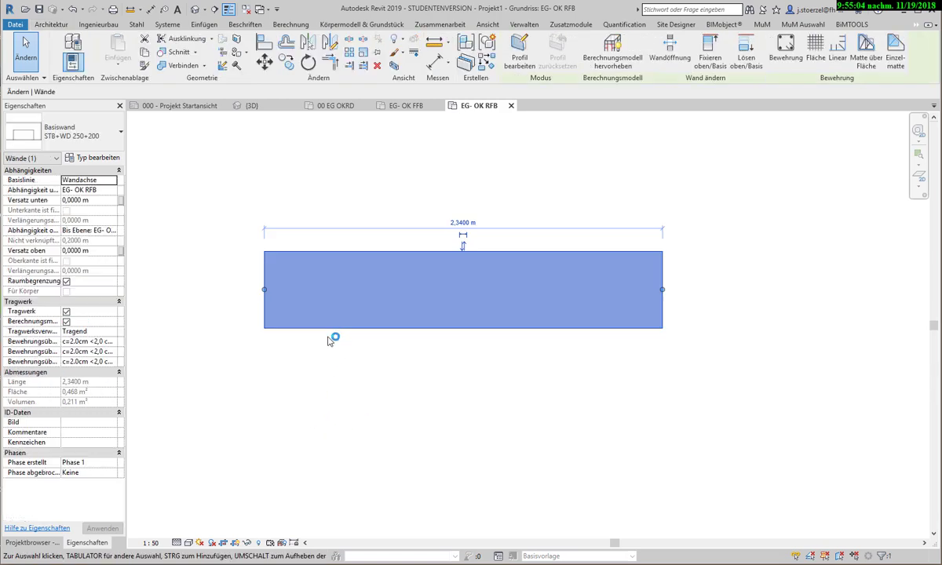
click(188, 543)
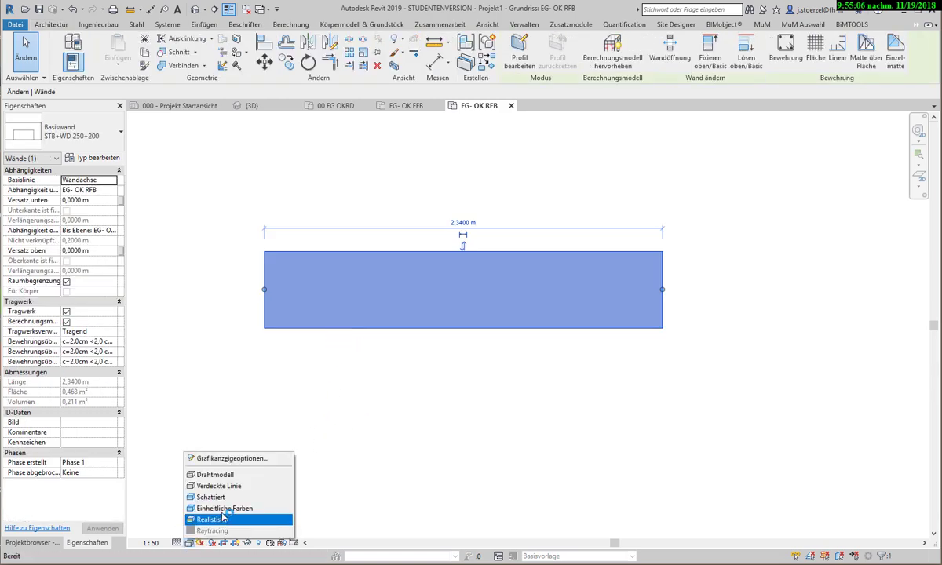
click(226, 497)
click(391, 362)
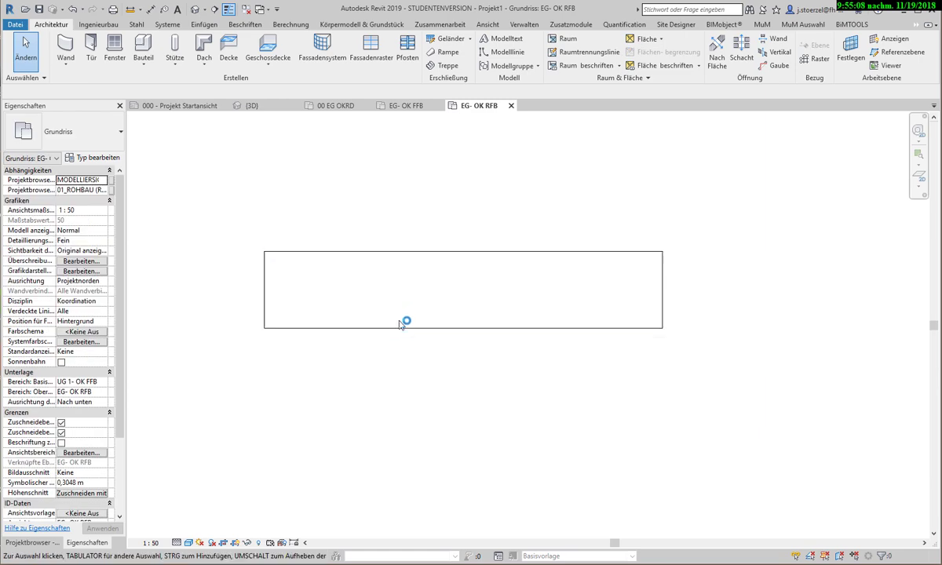
Change the wall's Abhängigkeit oben to Bis Ebene: OG 1, making it 3 m tall
click(398, 328)
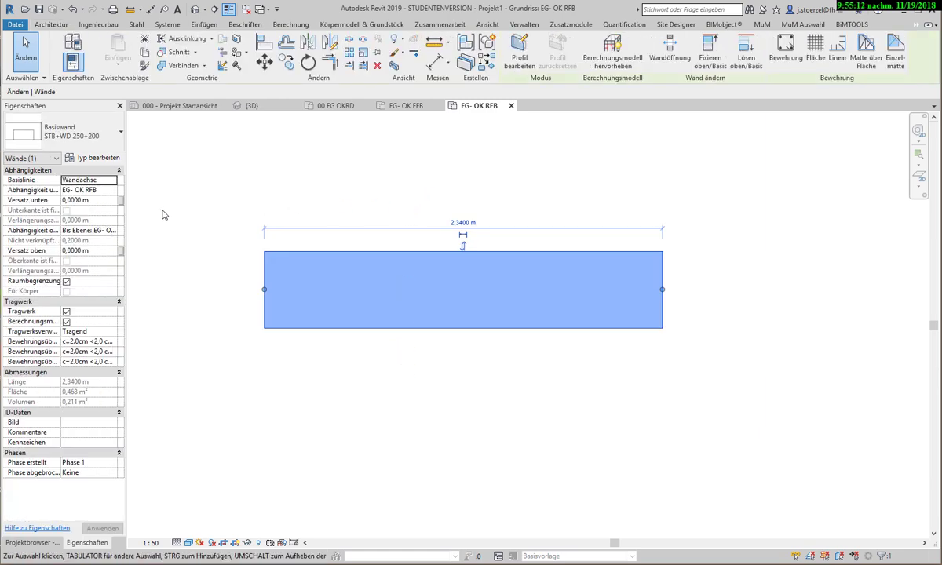
click(106, 230)
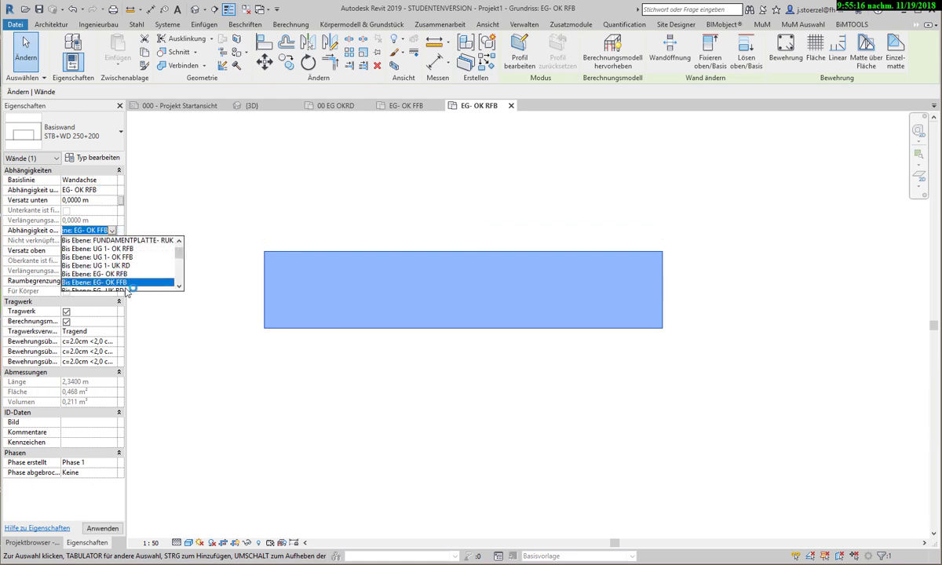
scroll(122, 271, down, 1)
scroll(131, 279, down, 1)
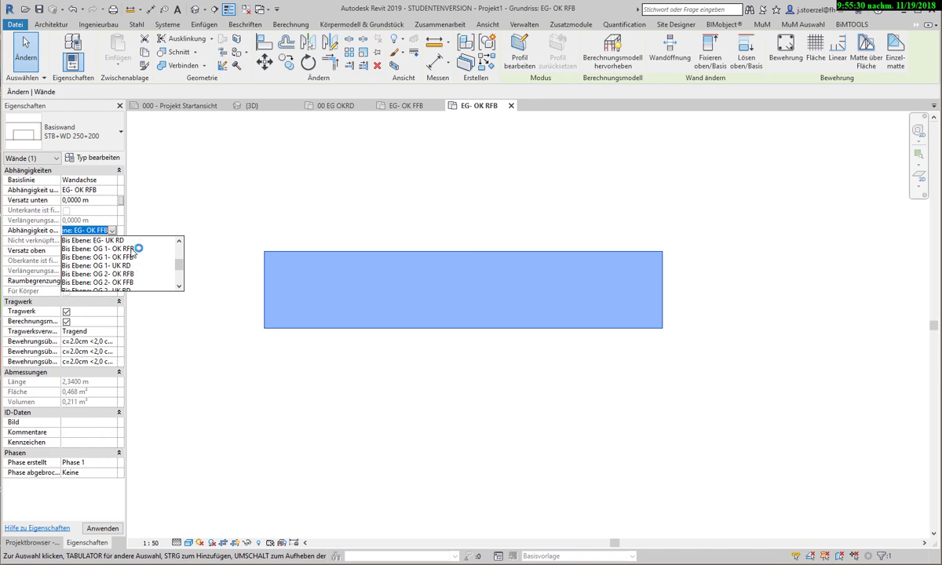
click(134, 249)
click(468, 345)
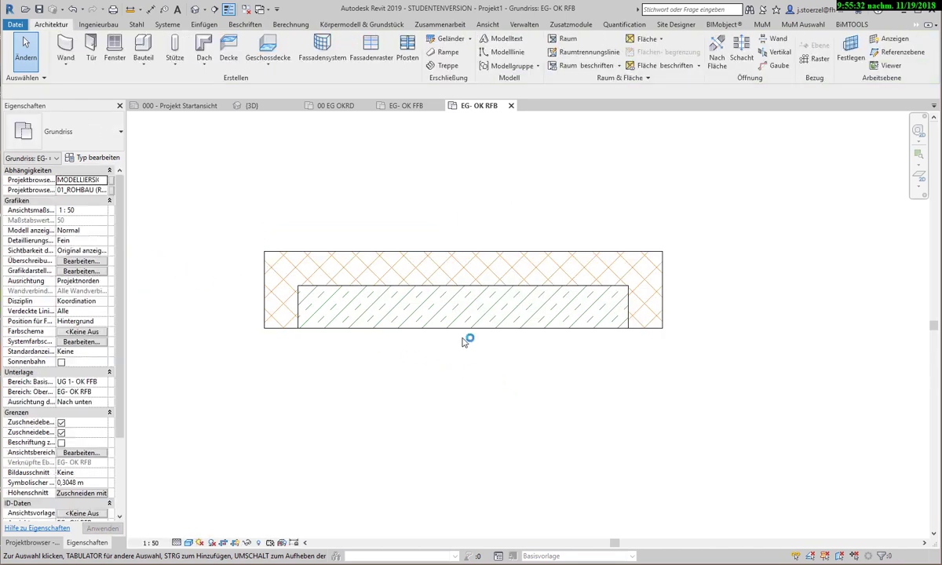
click(464, 329)
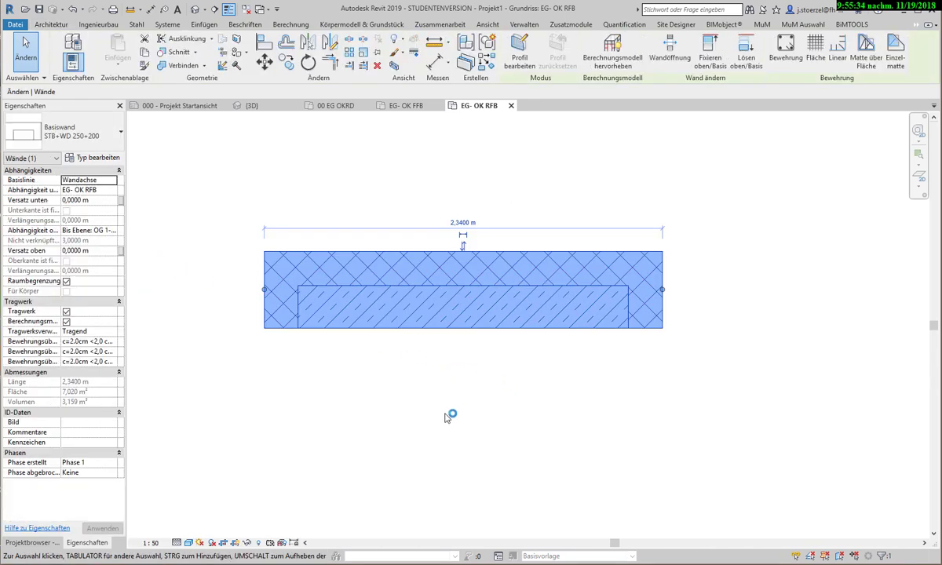
Flip the 2.34 m wall so its hatched inner layer faces up, and zoom out to the plan
click(464, 245)
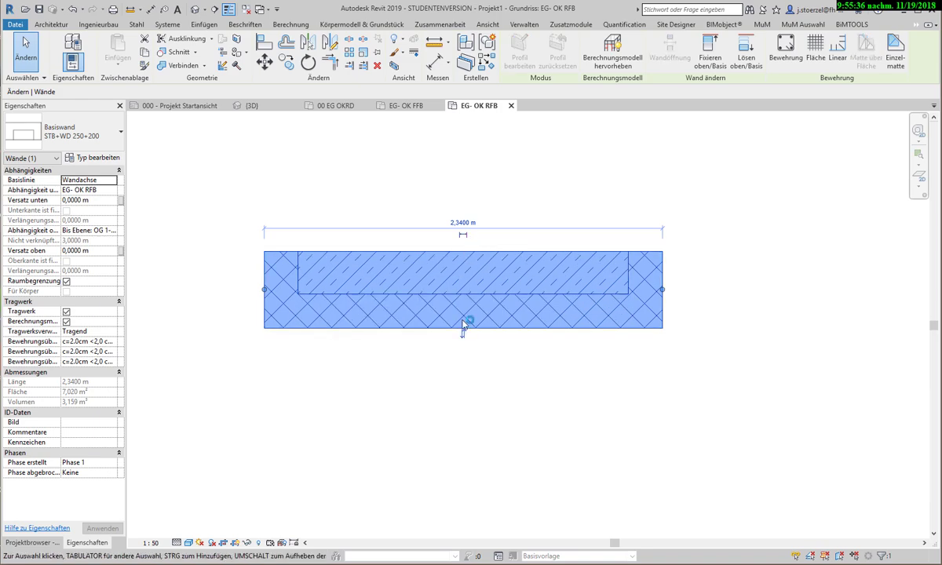
click(465, 330)
click(463, 245)
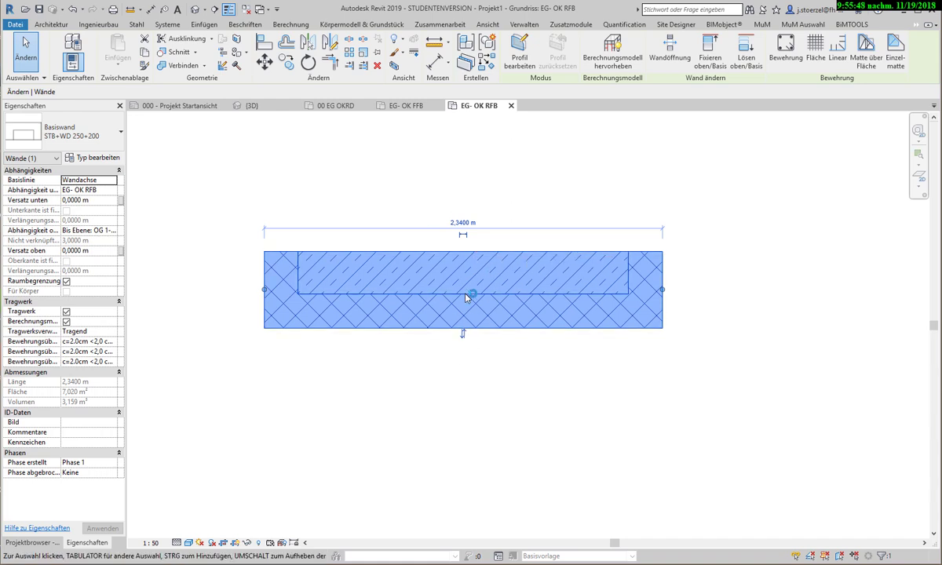
click(510, 372)
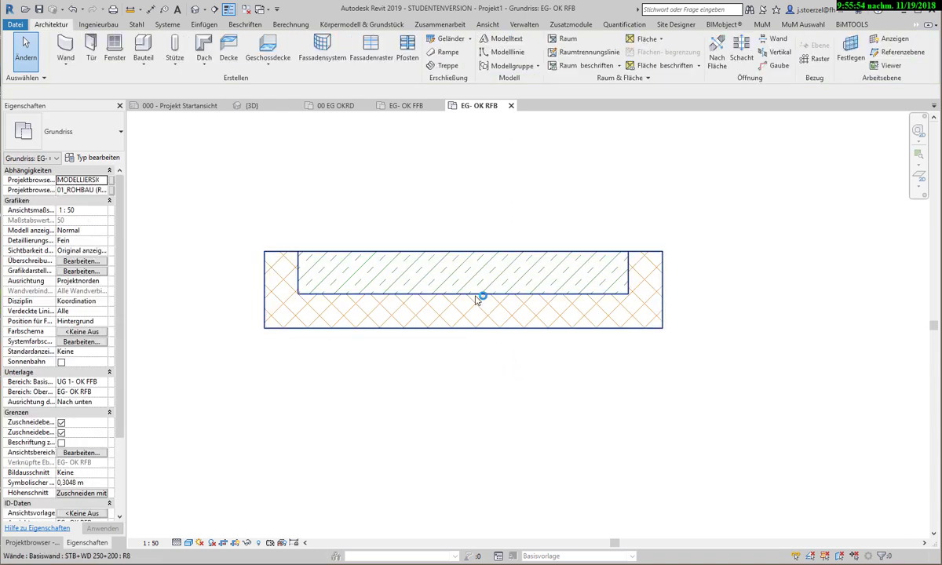
key(ctrl+z)
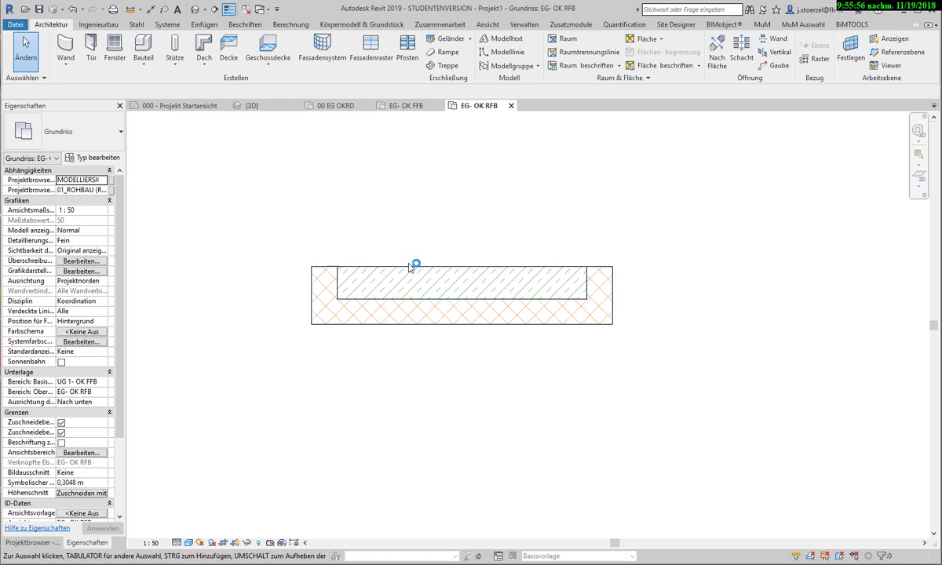
Begin a Wand: tragend topped at OG 1, on Kernachse, starting below the first wall
click(66, 63)
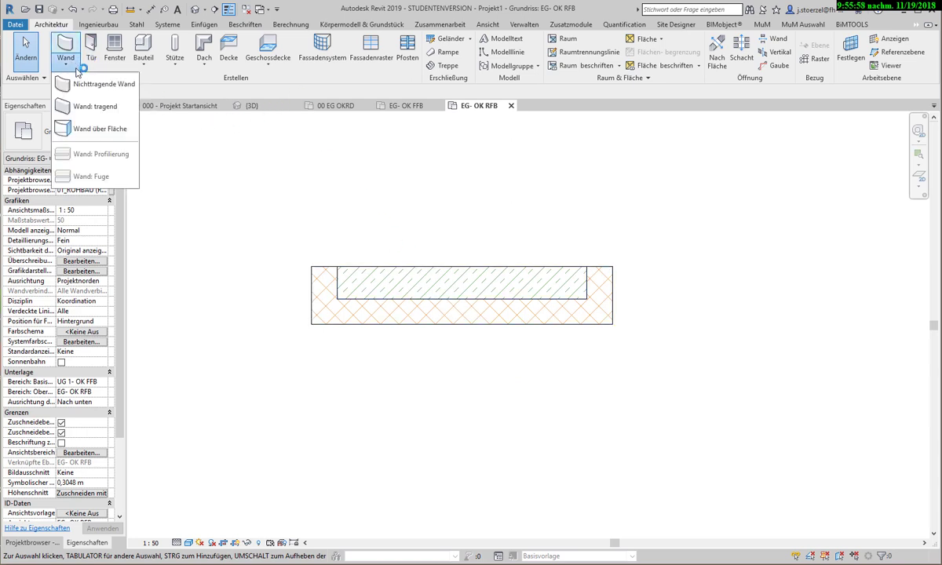
click(92, 107)
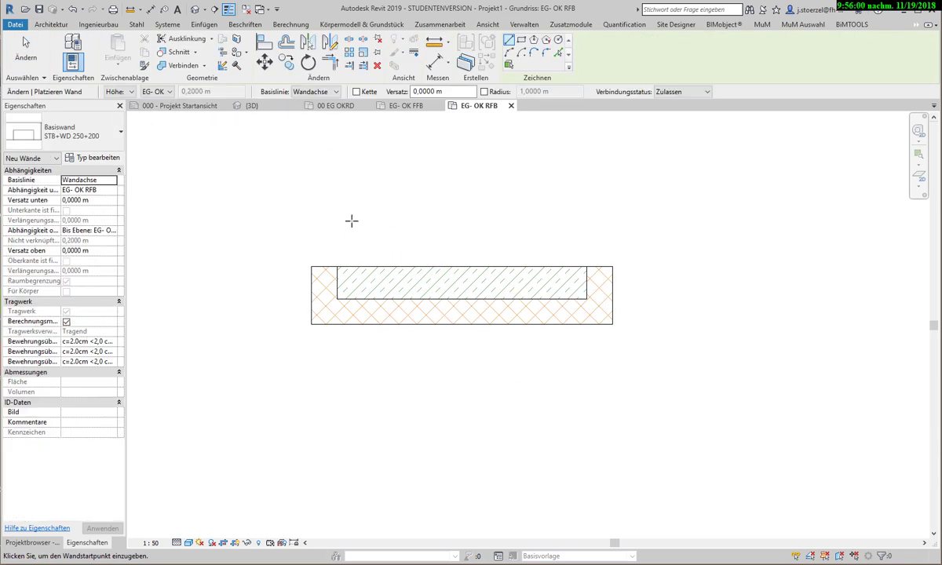
click(113, 232)
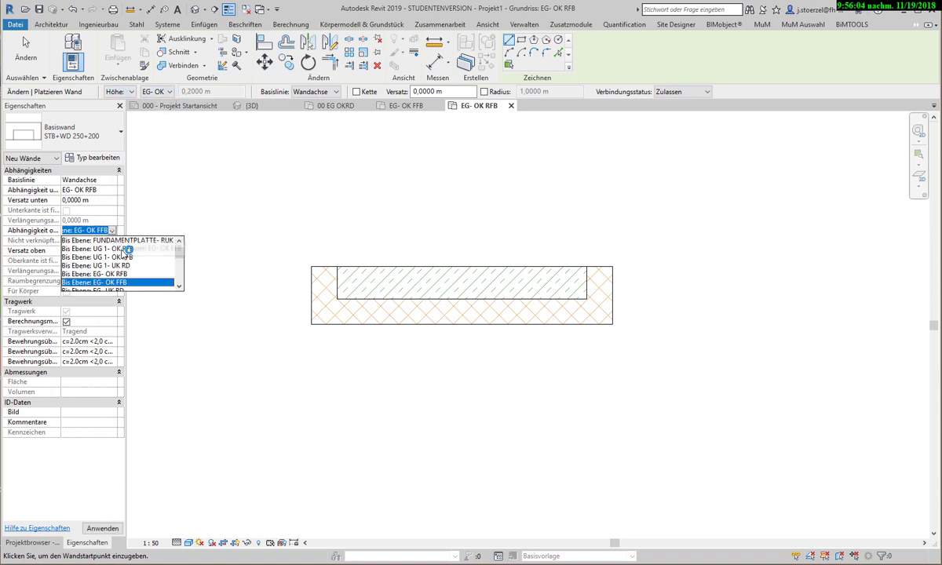
scroll(126, 251, down, 2)
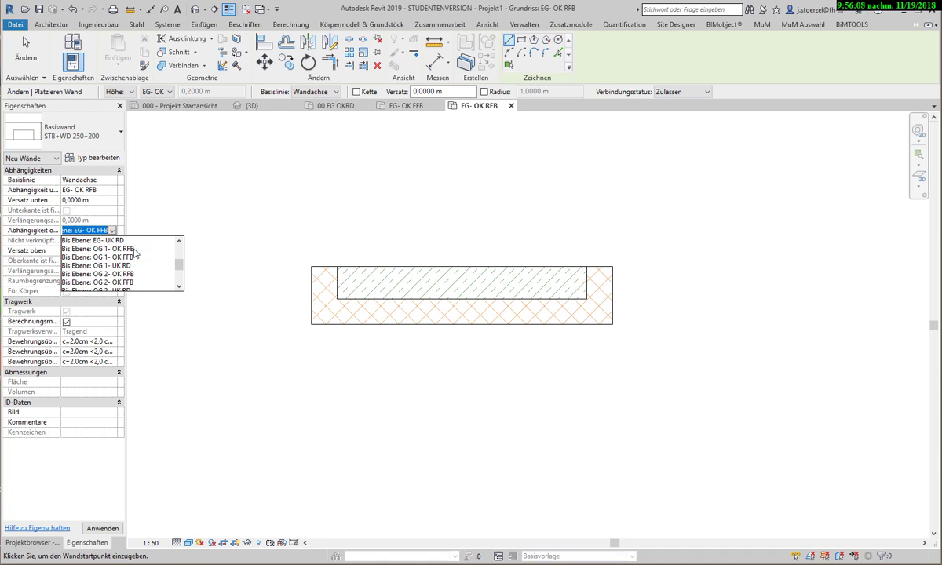
click(133, 249)
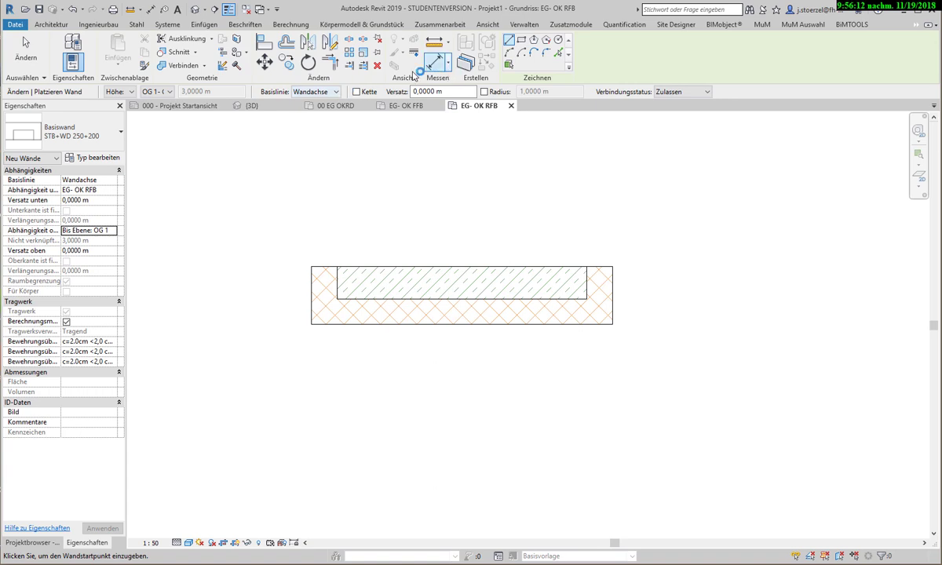
click(318, 92)
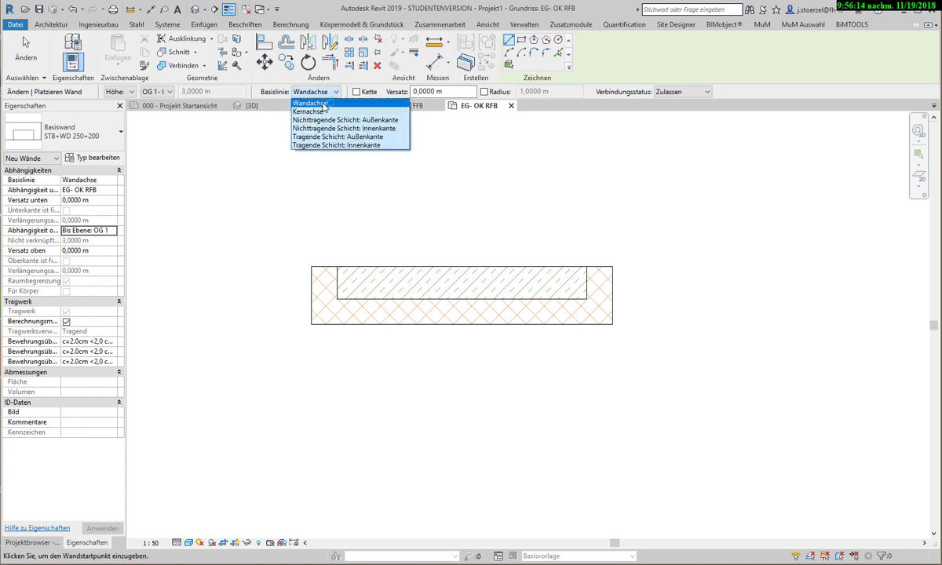
click(306, 111)
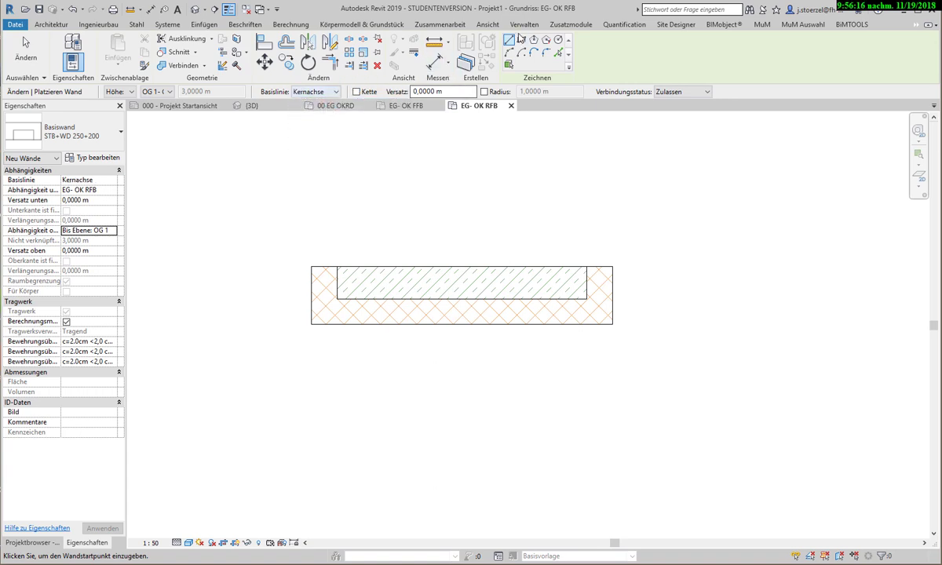
click(304, 373)
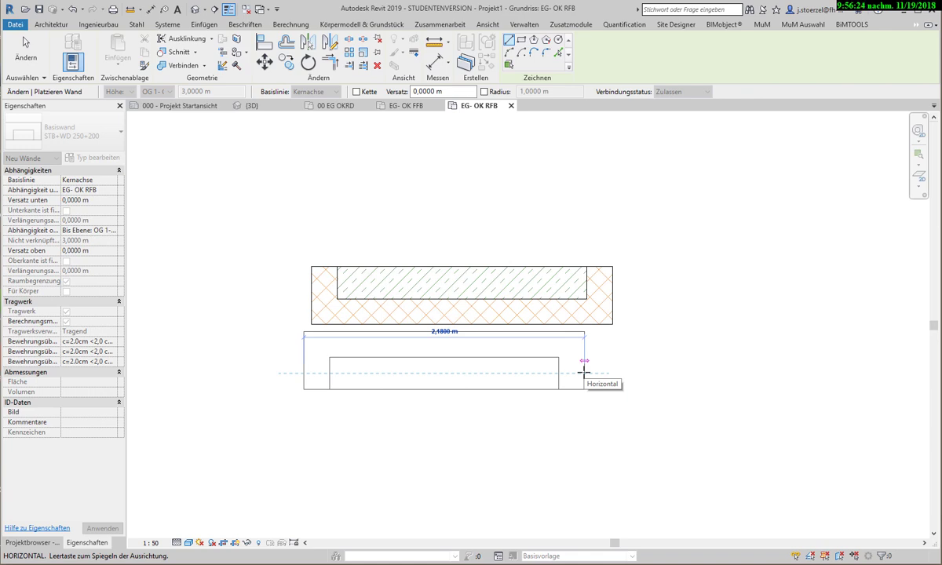
Flip the wall preview's side with Space and end the lower wall at 2.70 m
key(space)
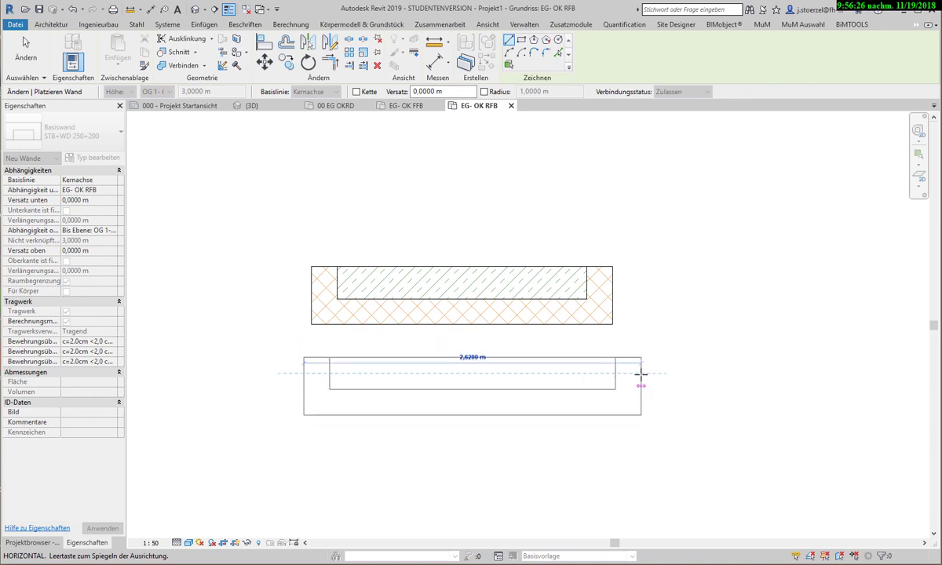
key(space)
key(space)
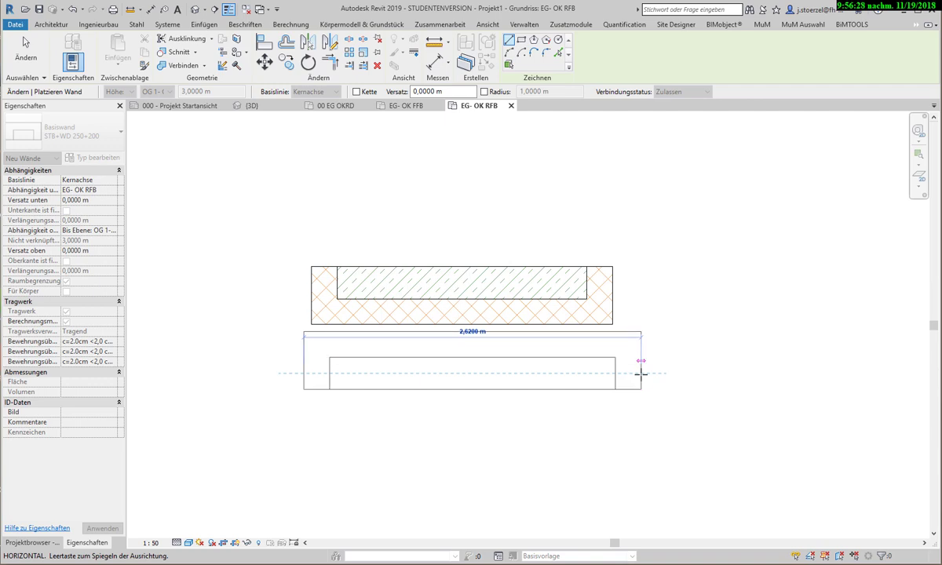
key(space)
key(space)
key(space)
key(space)
key(space)
key(space)
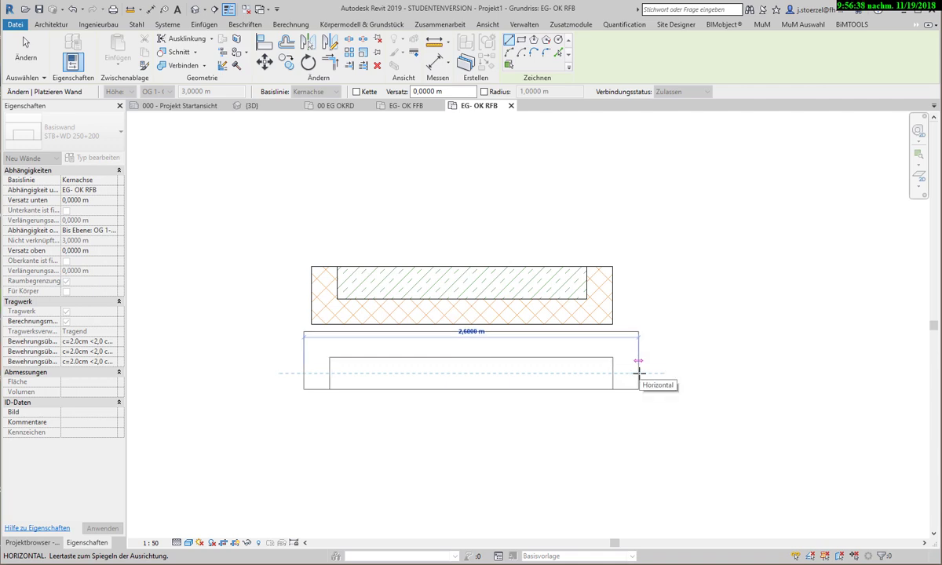
click(651, 372)
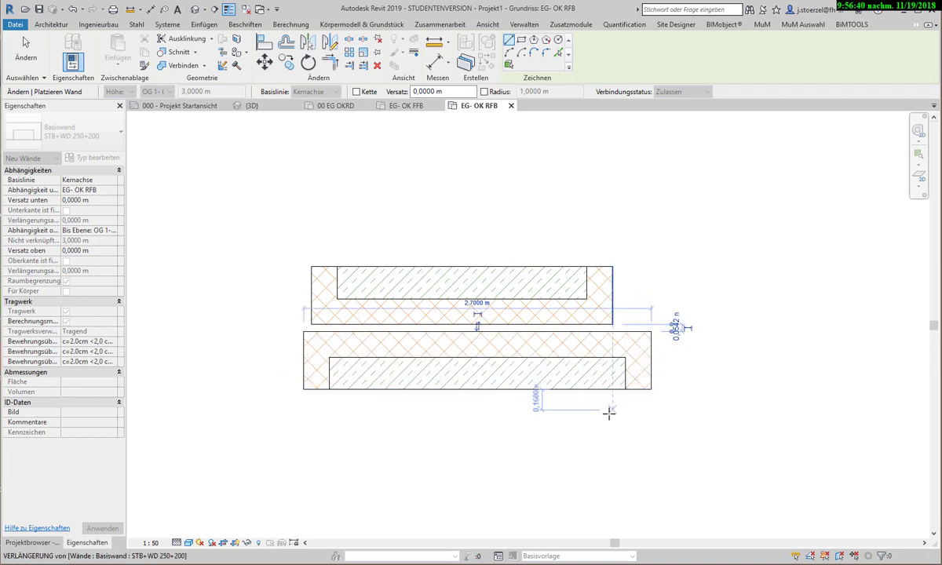
key(Escape)
key(Escape)
Flip the 2.70 m lower wall so its hatched layer faces the first wall, then reselect it
click(479, 329)
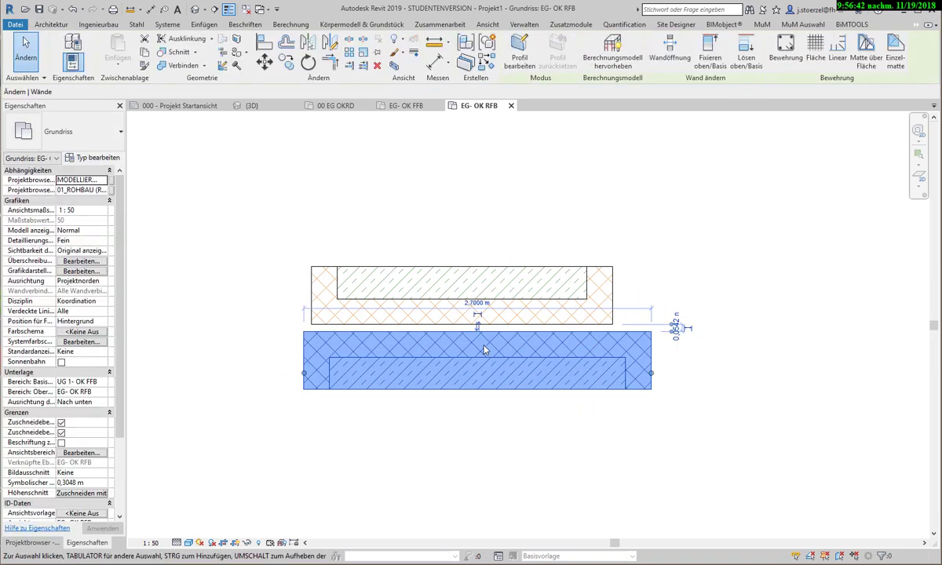
drag(479, 330, 479, 355)
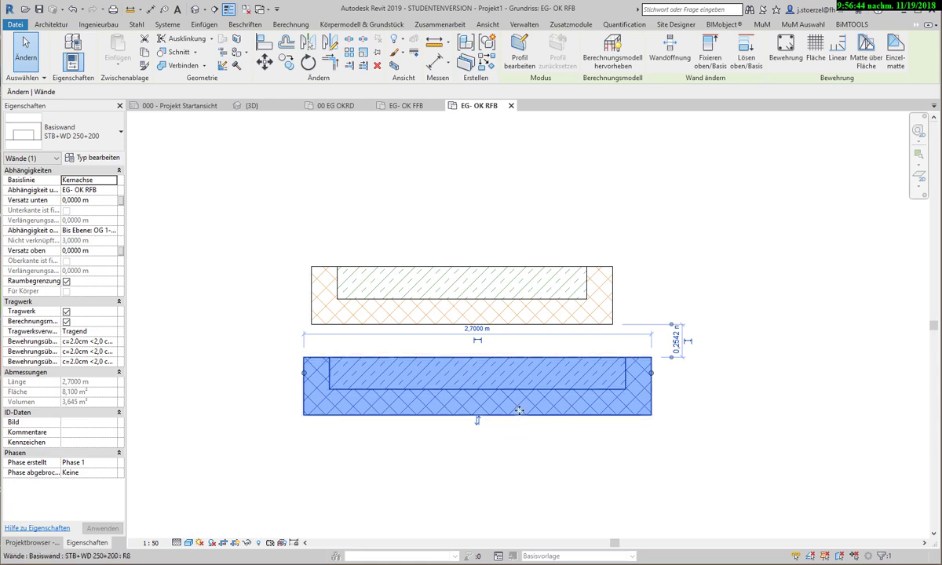
key(Escape)
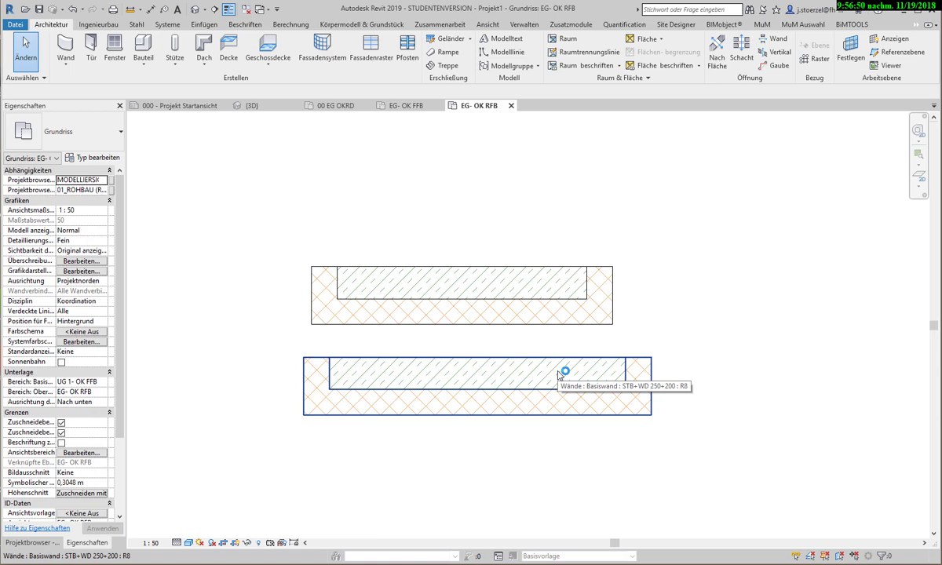
click(559, 376)
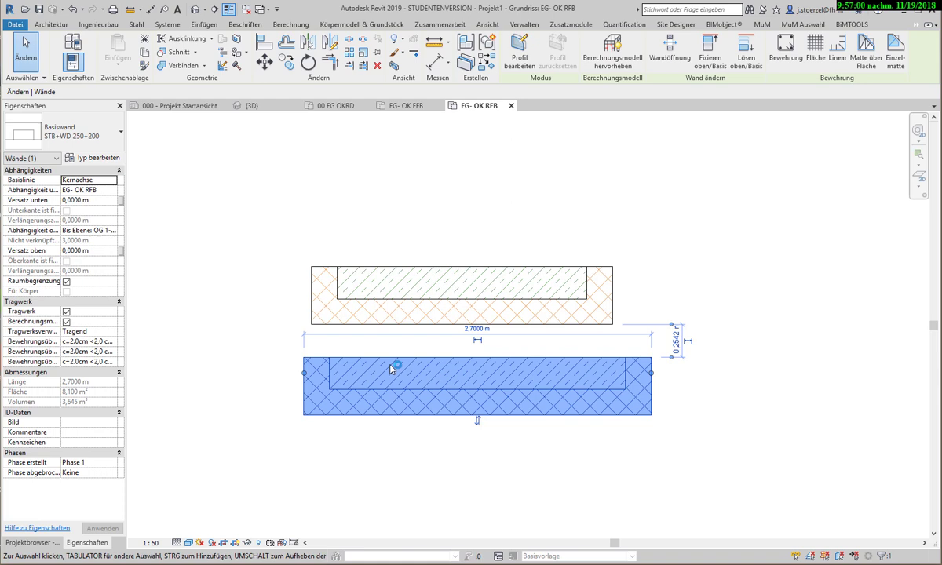
click(113, 181)
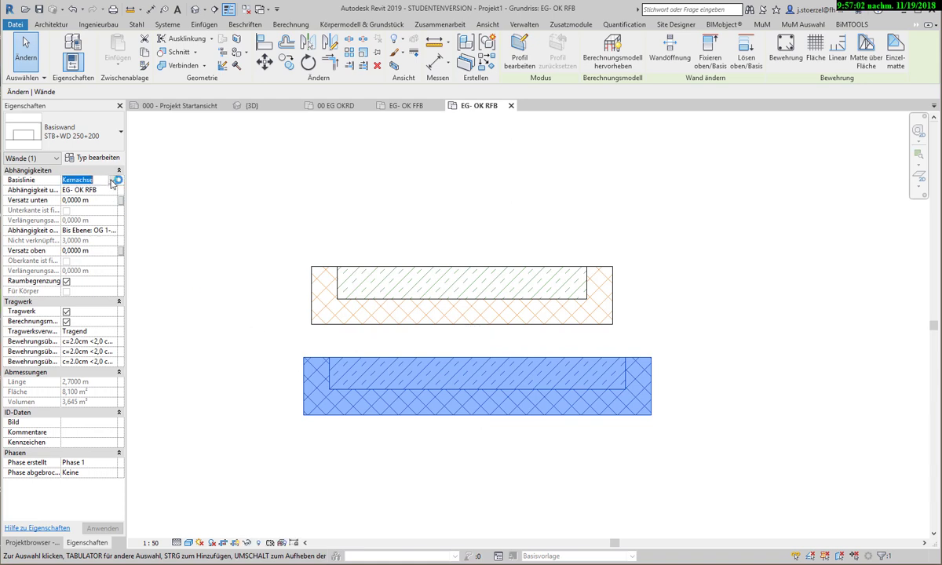
click(112, 181)
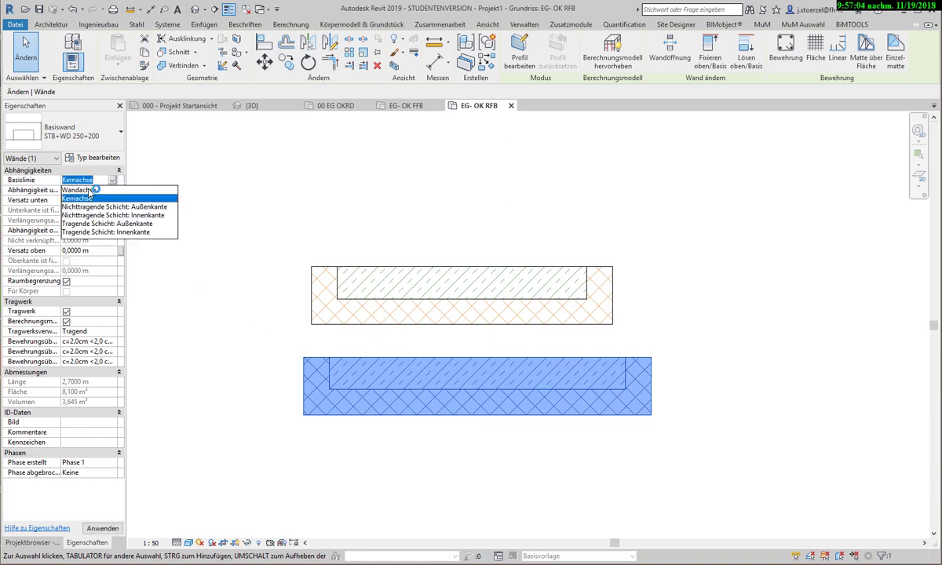
Change the lower wall's Basislinie via Kernachse to Tragende Schicht: Außenkante
click(79, 190)
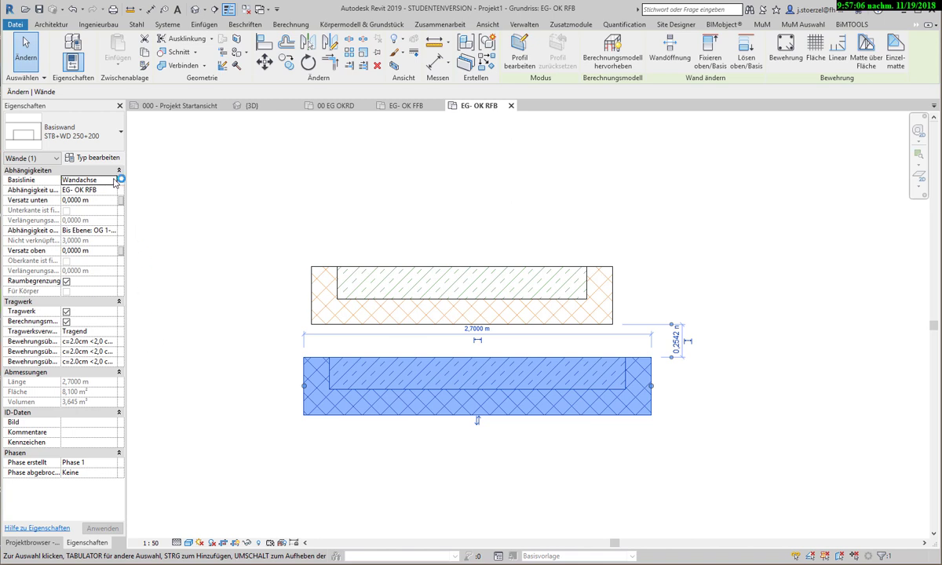
click(114, 180)
click(90, 191)
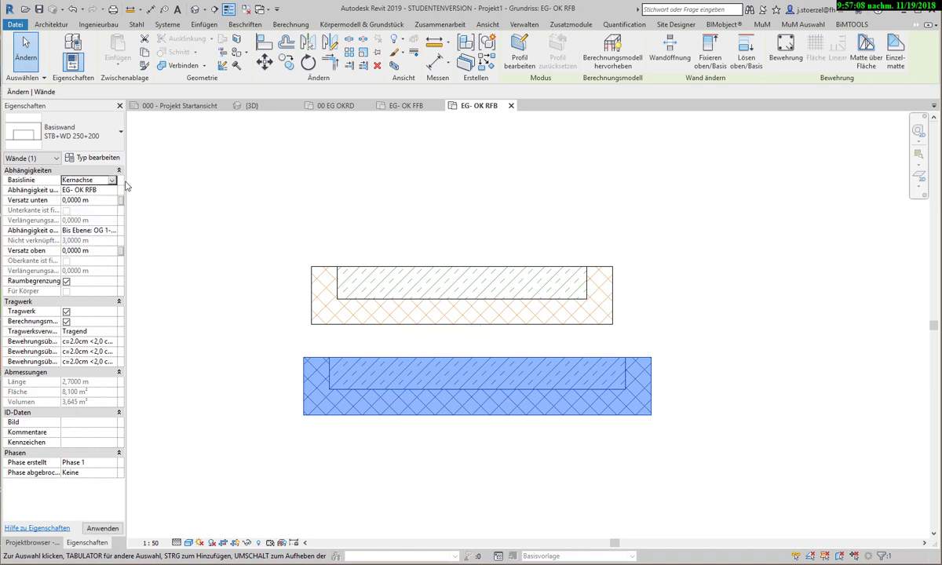
click(113, 181)
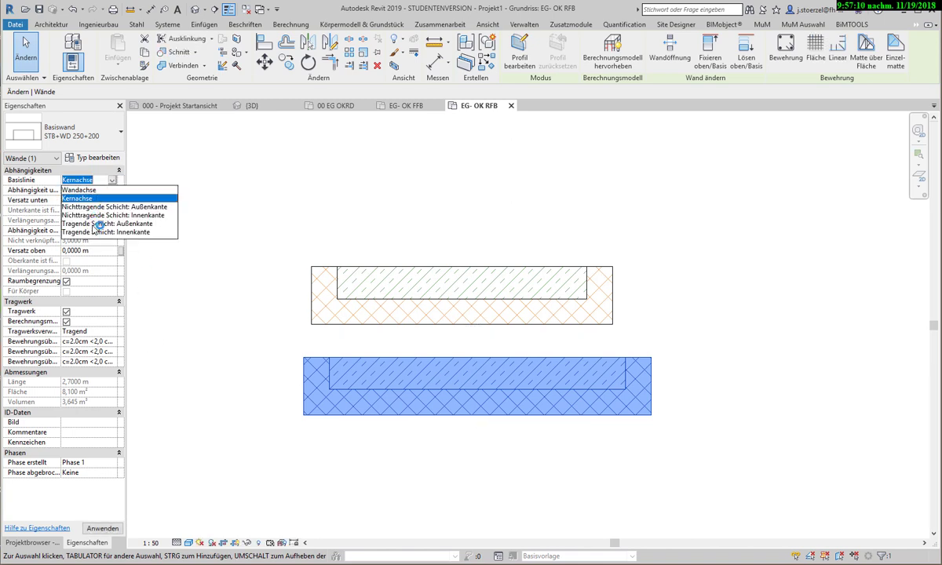
click(93, 224)
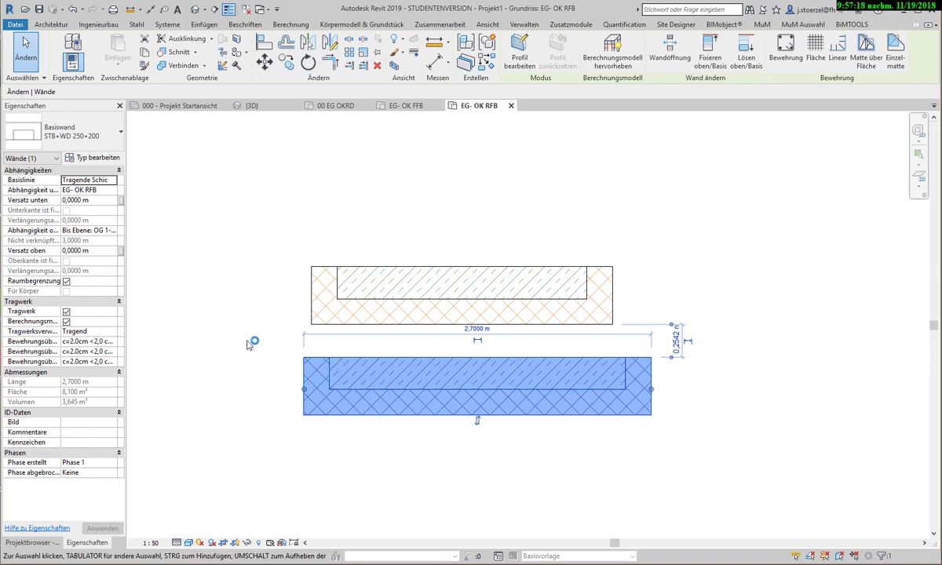
click(310, 457)
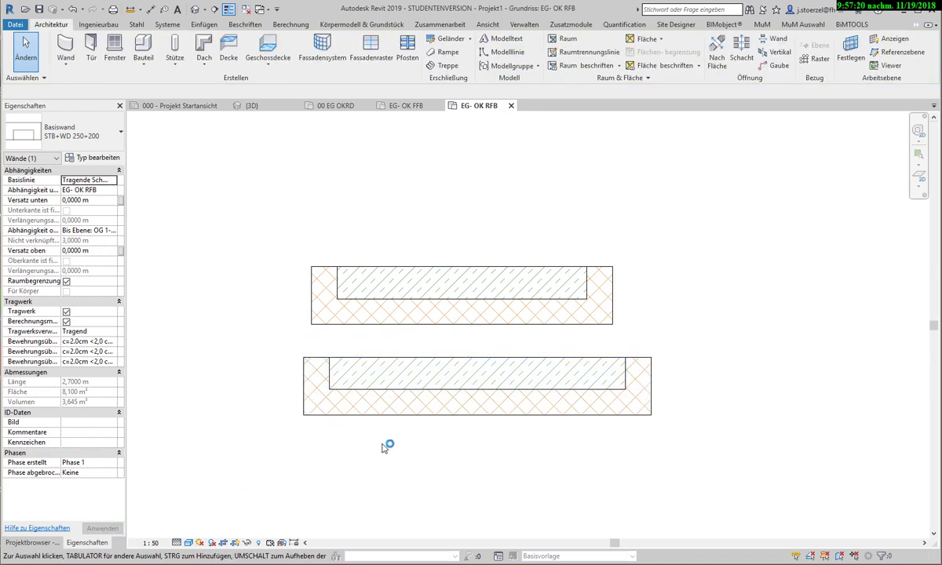
Stretch the lower wall's right end to 3.02 m and reset its Basislinie to Kernachse
click(379, 419)
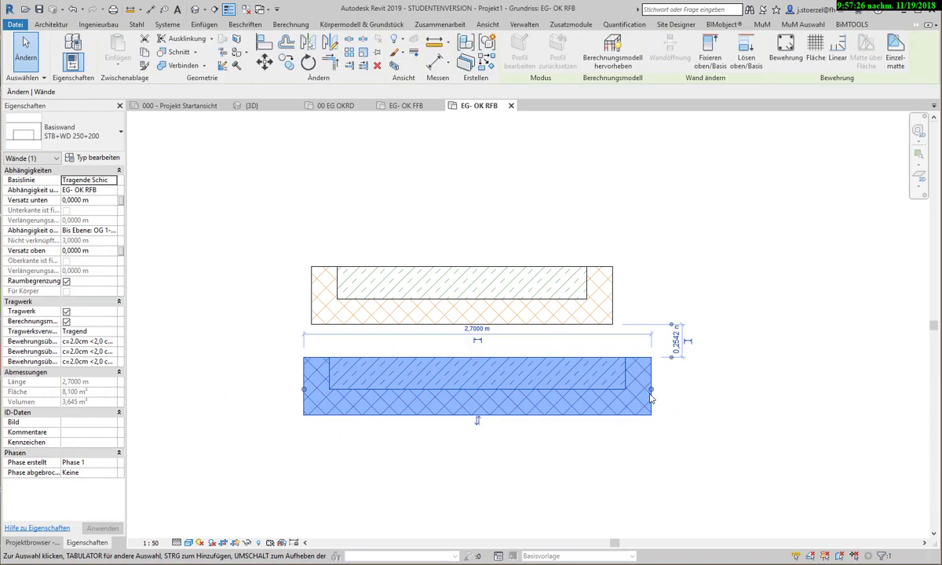
drag(652, 388, 693, 388)
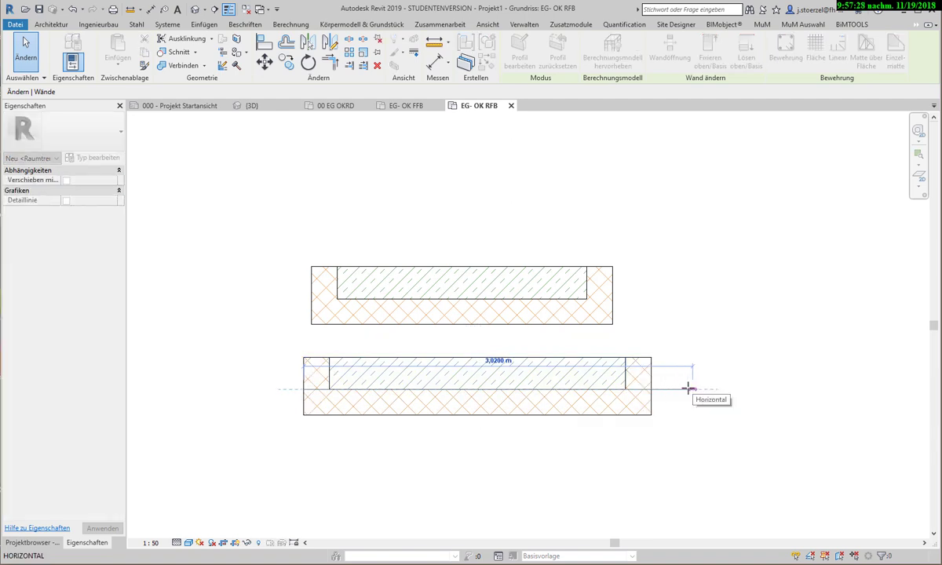
click(102, 180)
click(112, 180)
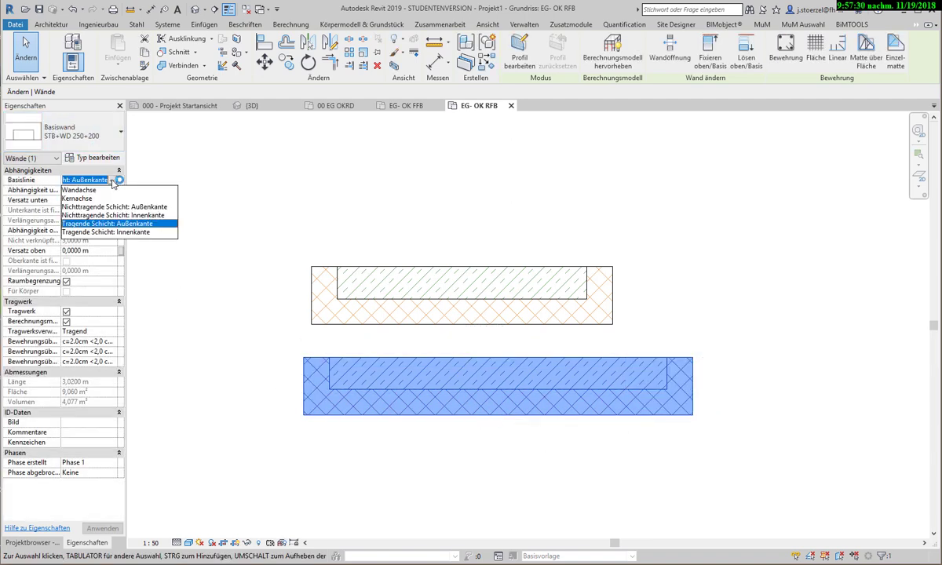
click(80, 198)
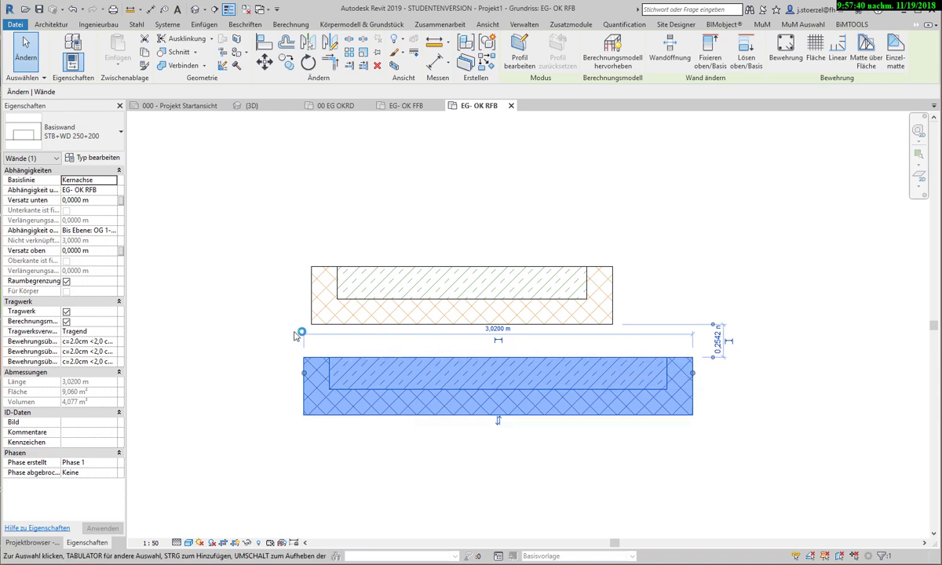
key(Escape)
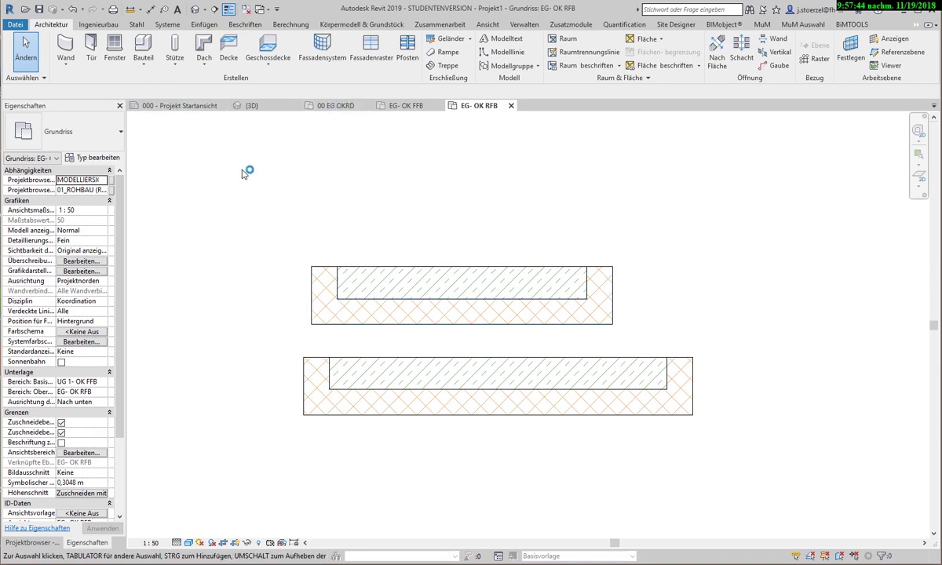
Start a load-bearing wall whose height reaches level OG 1- OK RFB
click(66, 69)
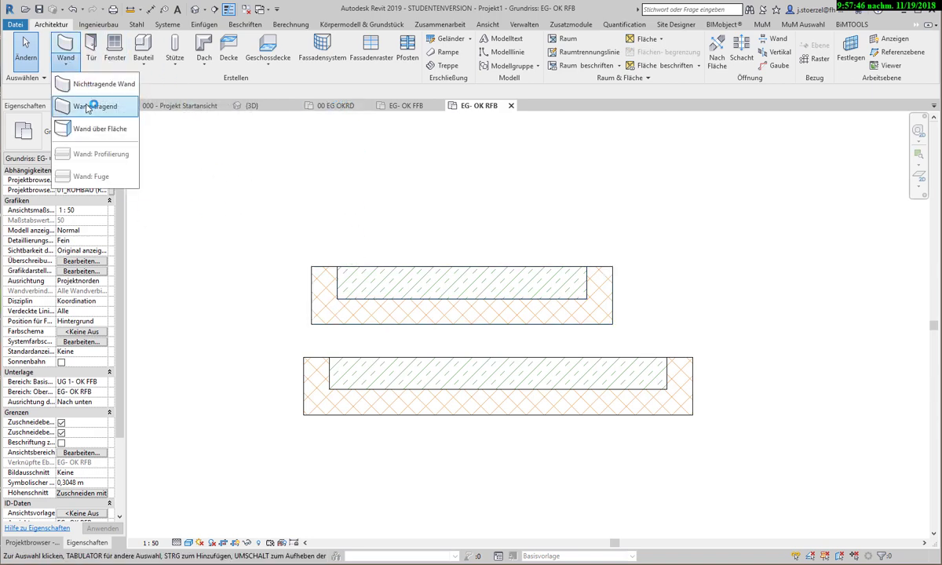
click(91, 107)
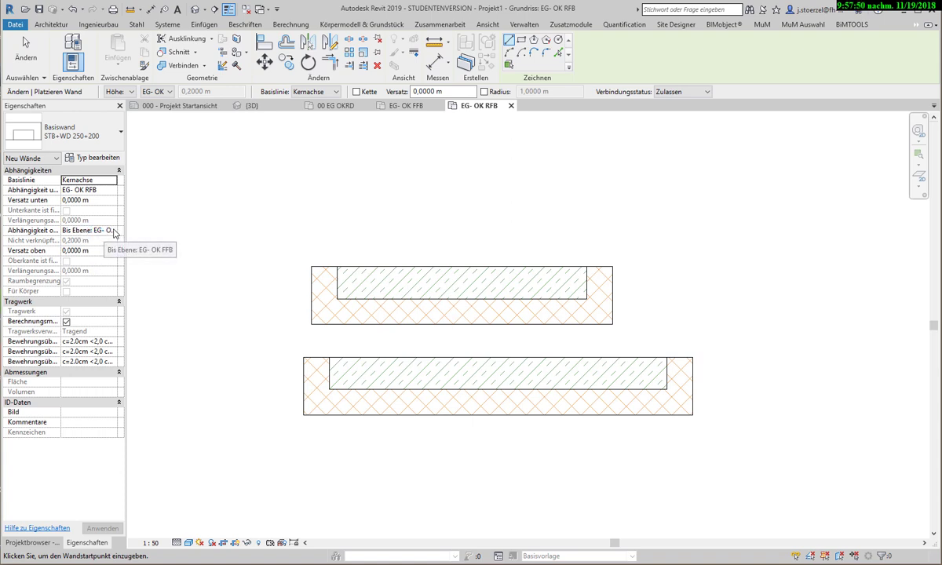
click(114, 231)
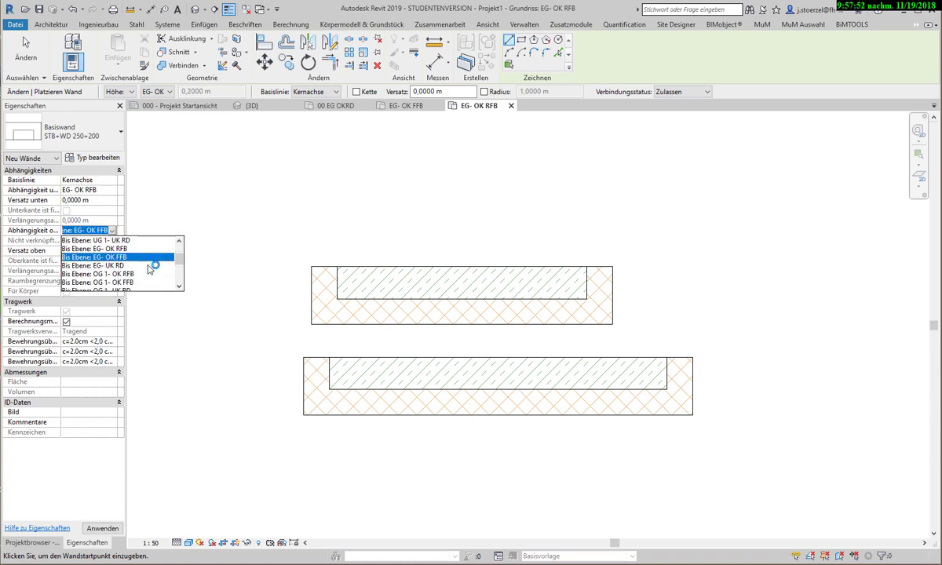
scroll(150, 269, down, 1)
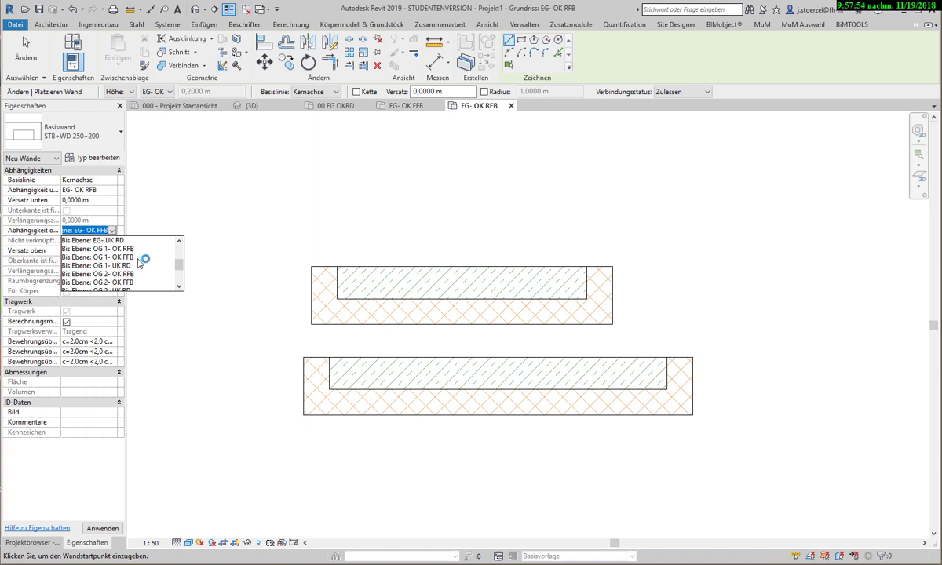
click(175, 92)
click(174, 92)
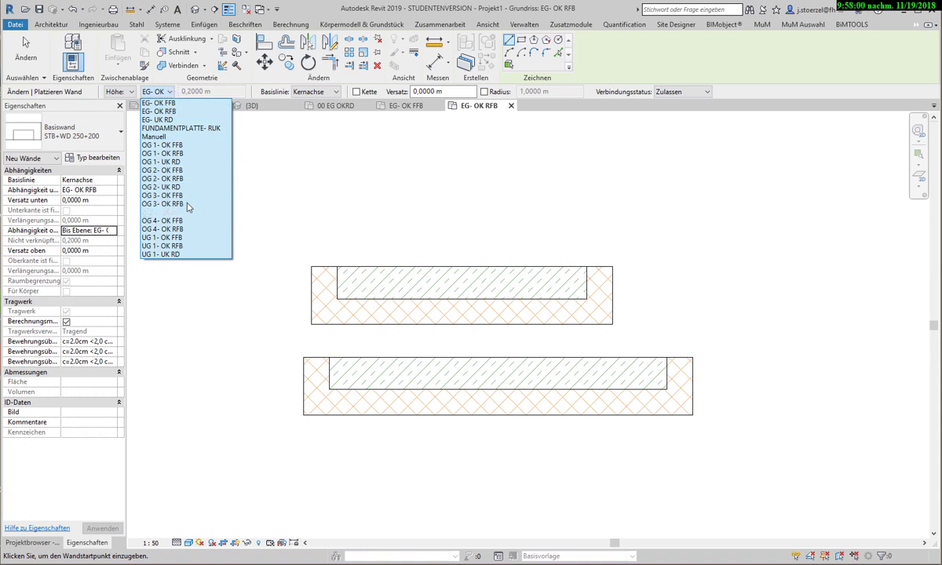
click(186, 154)
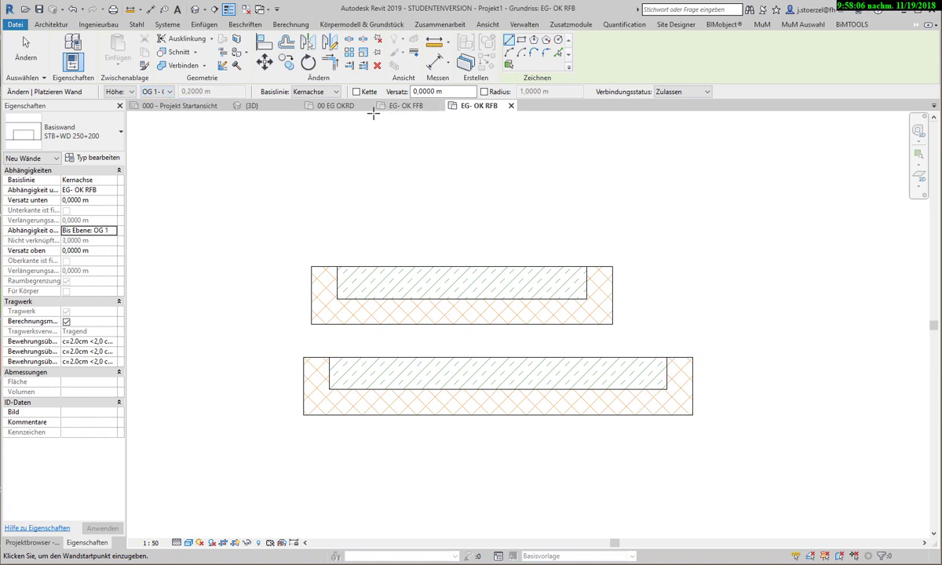
Turn on the Kette option so walls are drawn as a continuous chain
click(356, 91)
click(356, 92)
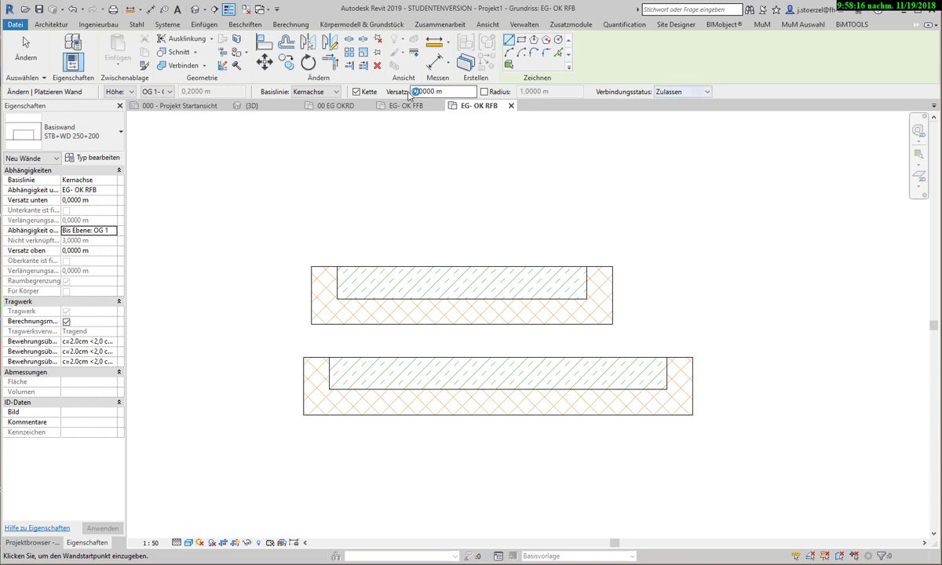
click(707, 92)
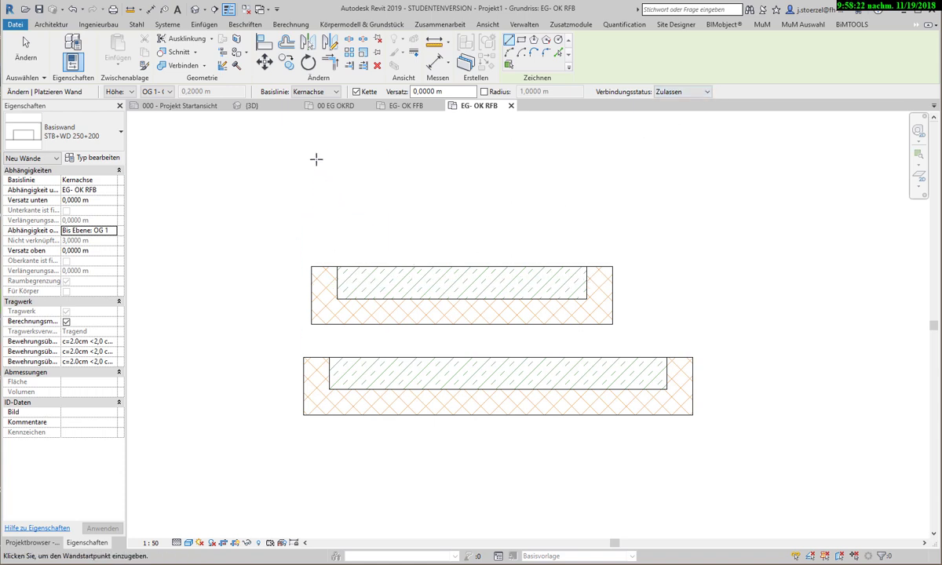
Draw a chained wall above the others: 1.78 m horizontal, angled down, 1.64 m horizontal, then vertical
middle_drag(306, 172, 318, 170)
middle_drag(313, 223, 305, 189)
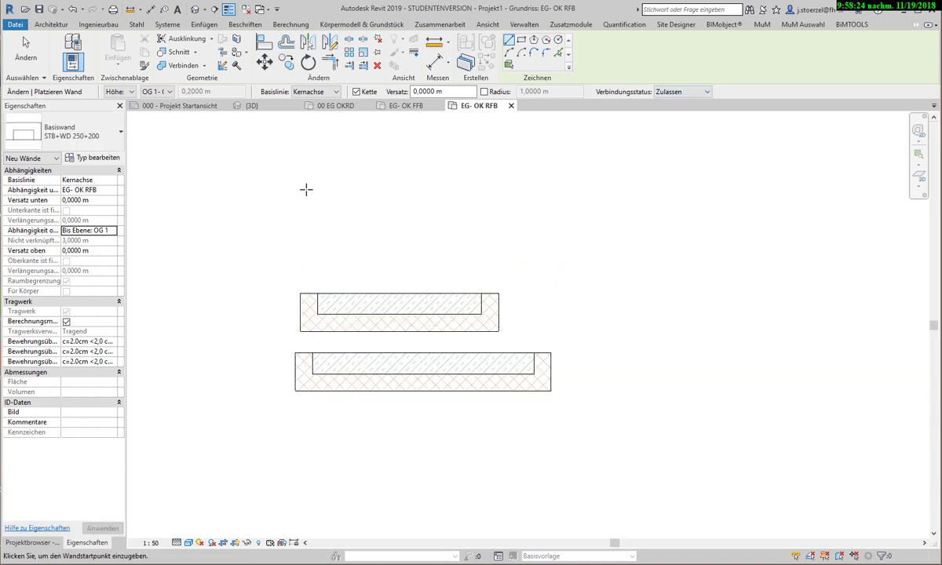
click(286, 186)
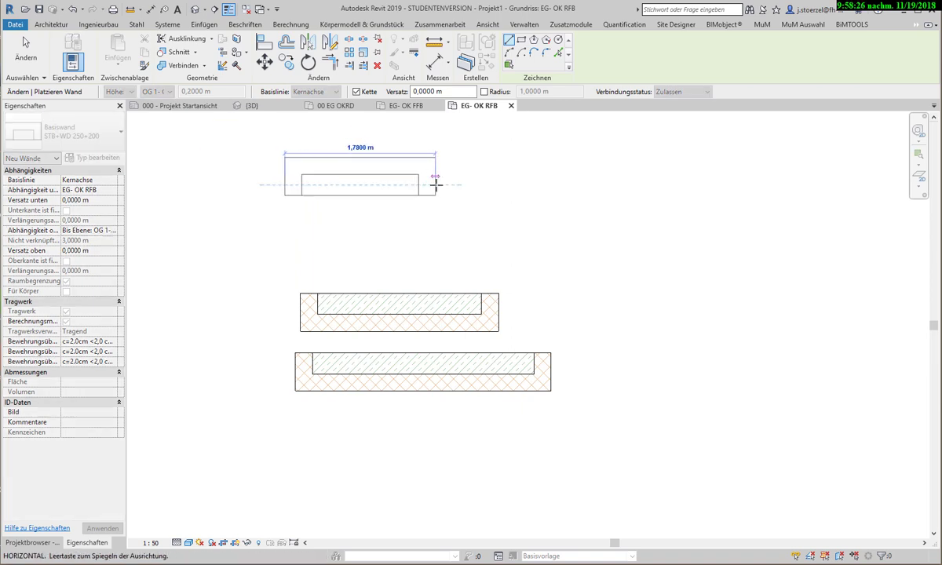
click(435, 185)
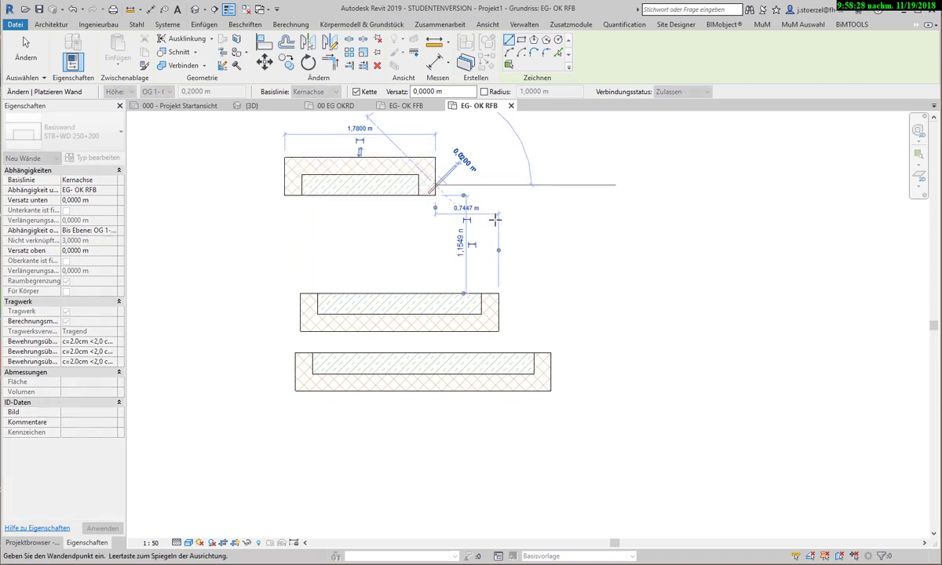
click(542, 240)
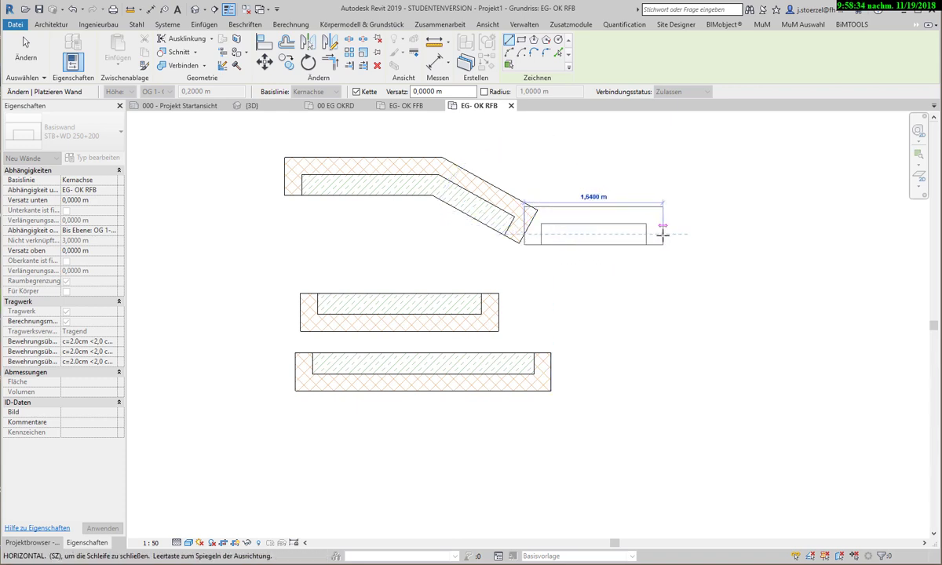
click(662, 233)
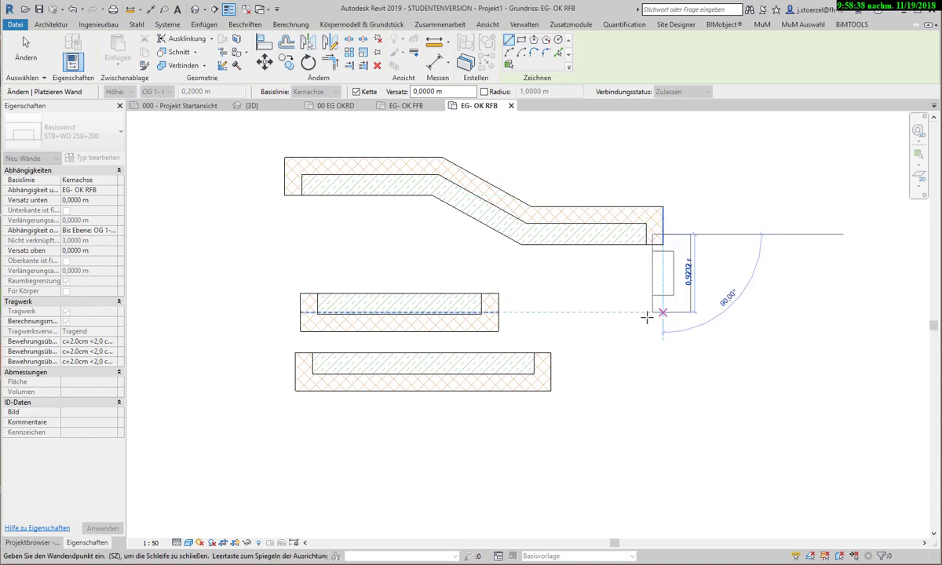
click(646, 316)
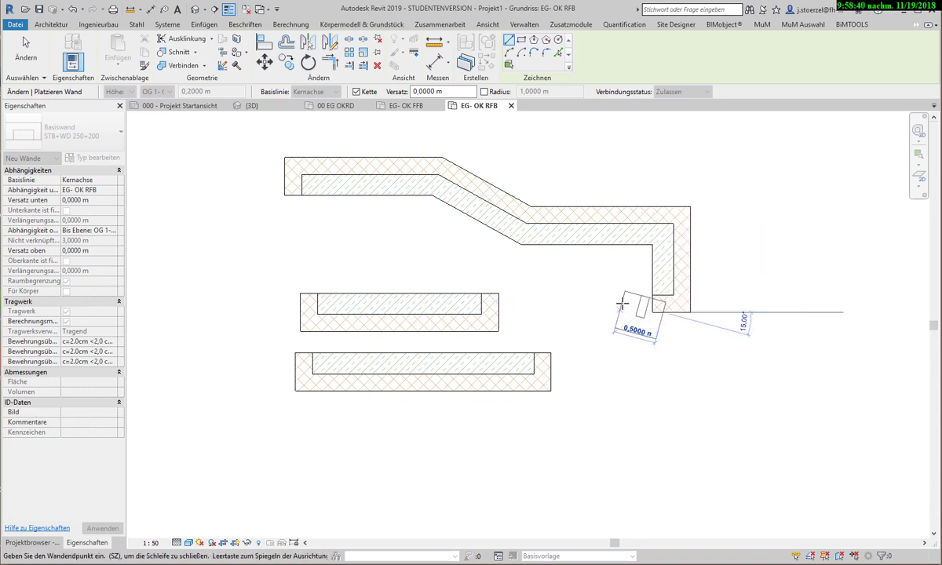
key(Escape)
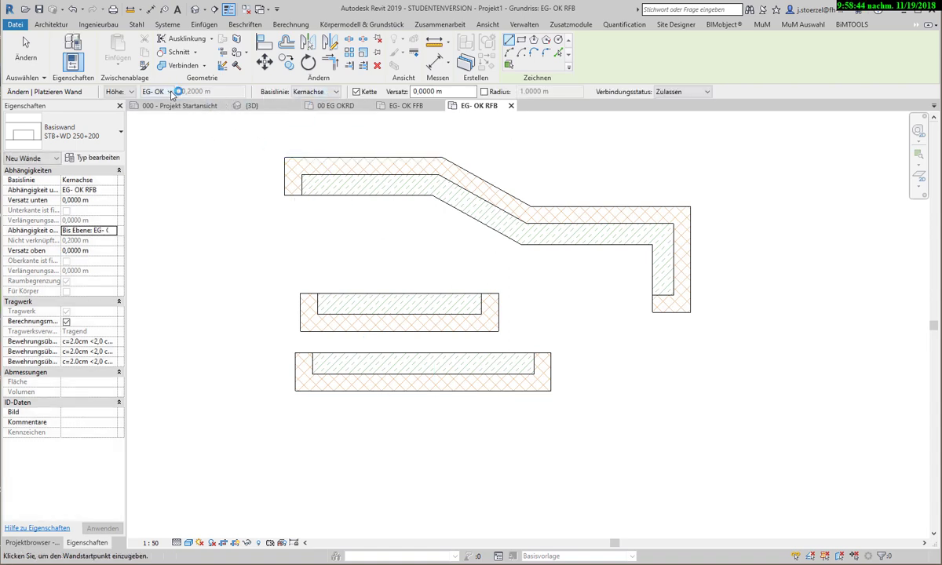
Set the new wall height to level OG 1 and disallow automatic wall joins
click(172, 92)
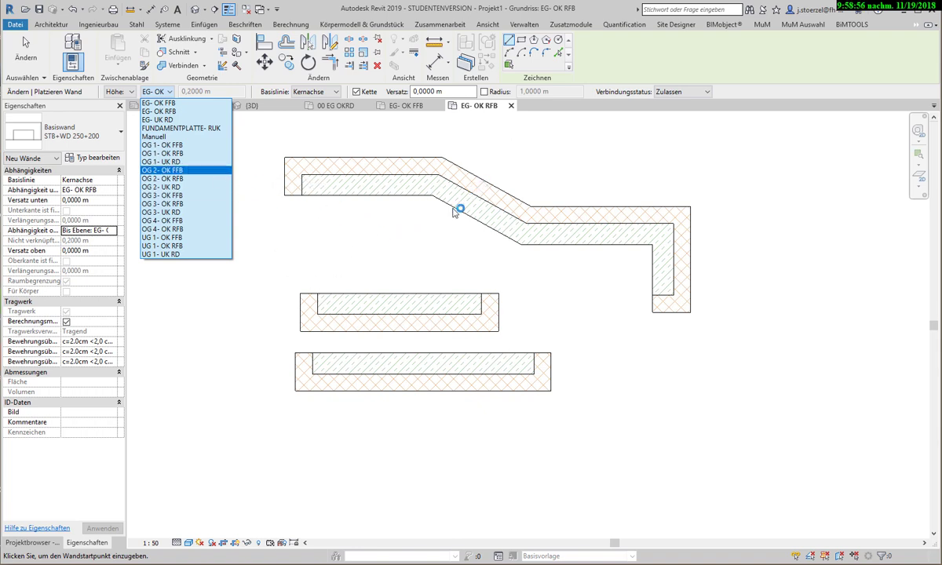
click(187, 162)
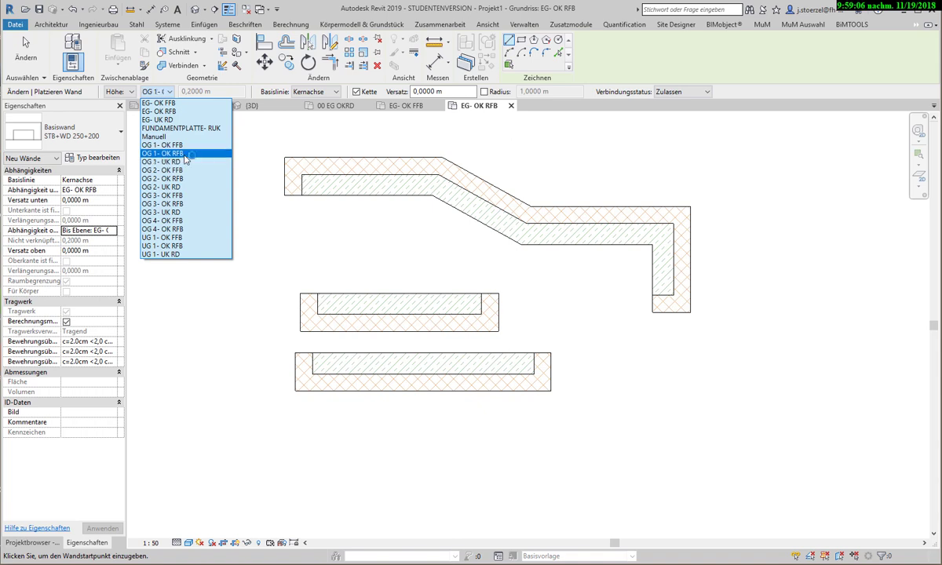
click(186, 162)
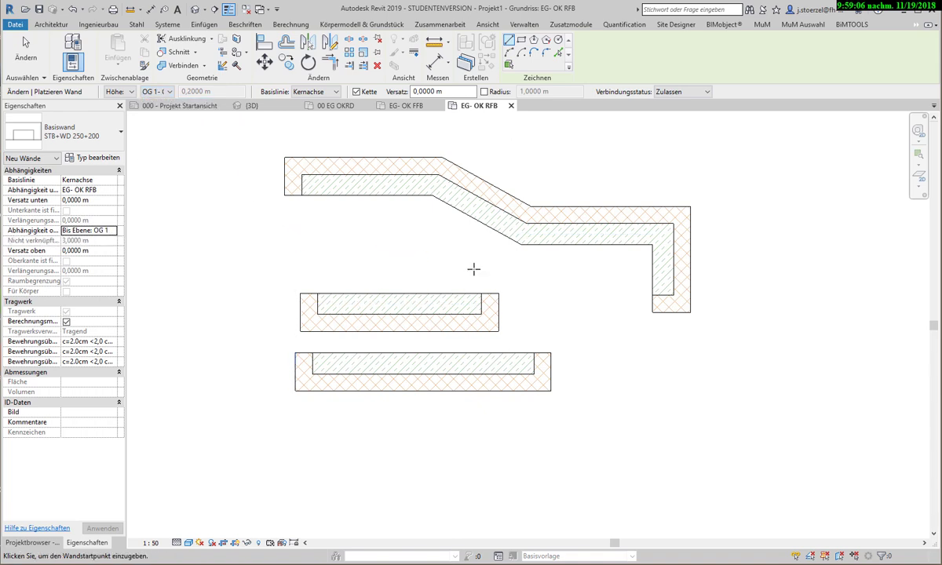
click(706, 92)
click(687, 110)
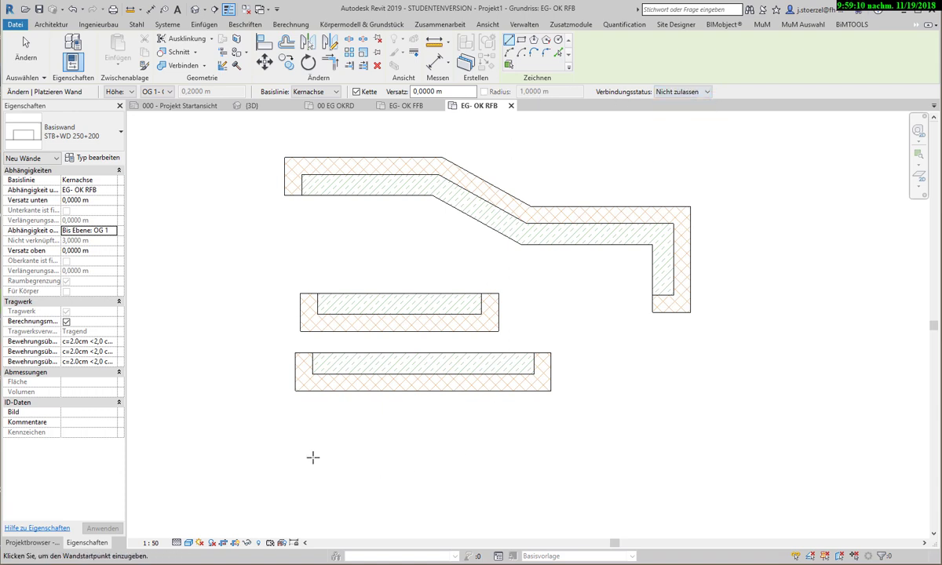
Draw a chain below the walls: a 1,92 m straight wall, one angled down-right, one angled up-right
click(294, 463)
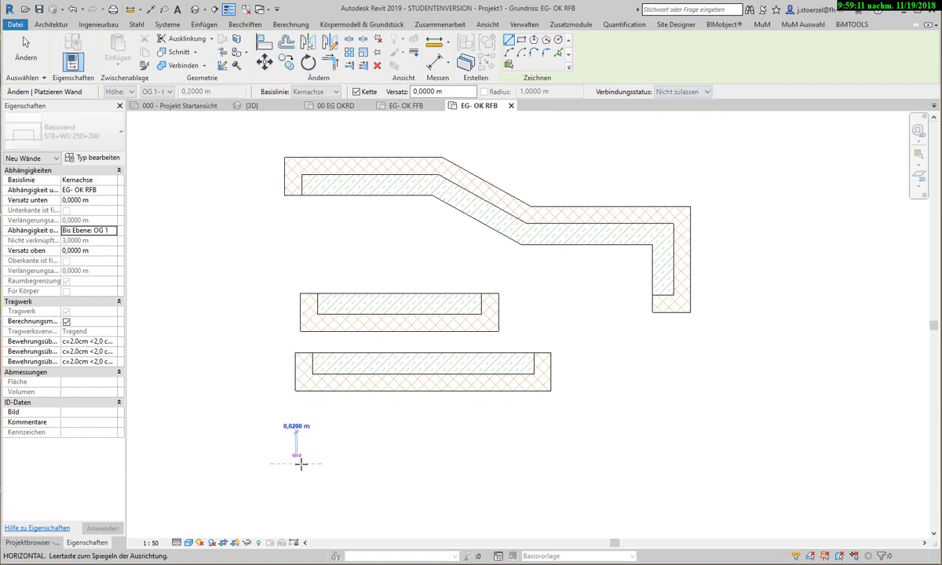
click(458, 464)
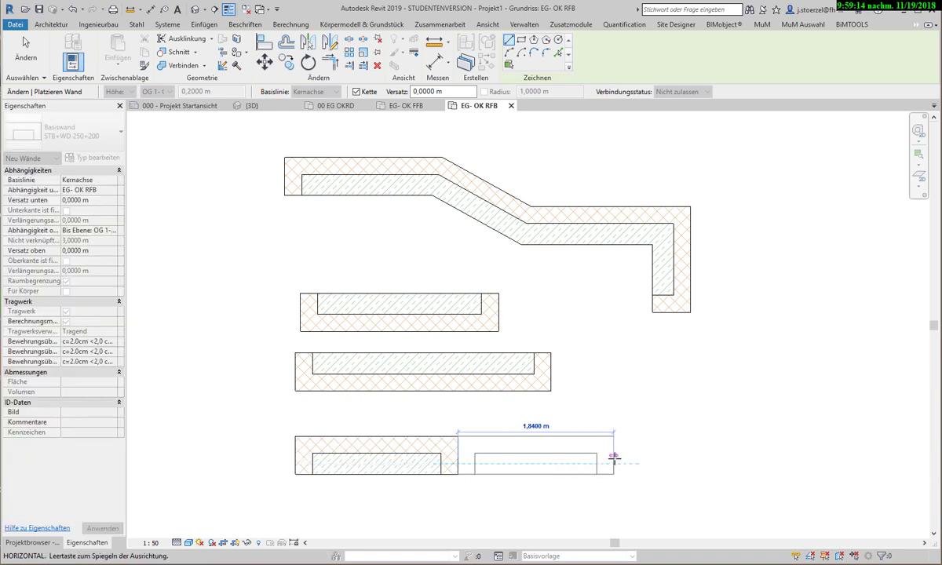
click(690, 441)
click(689, 431)
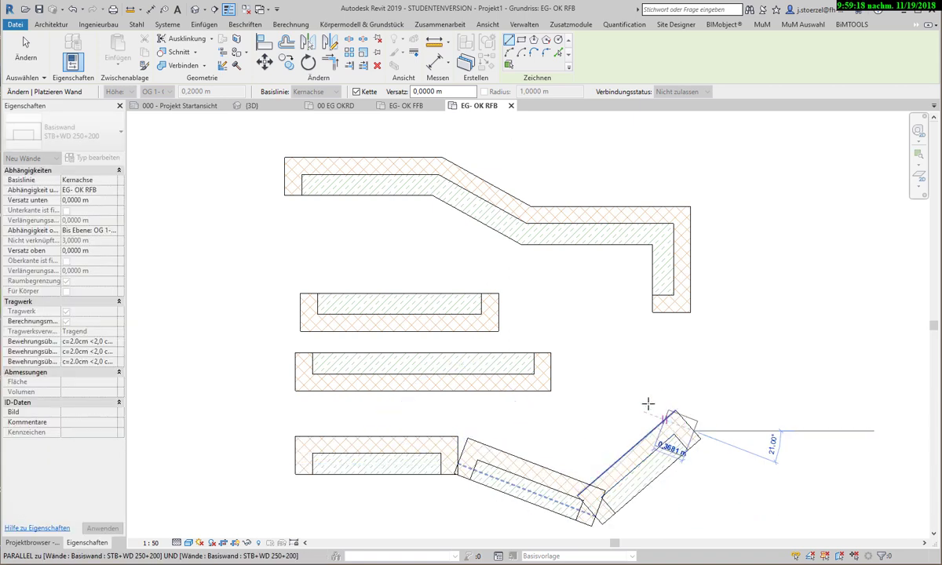
key(Escape)
key(Escape)
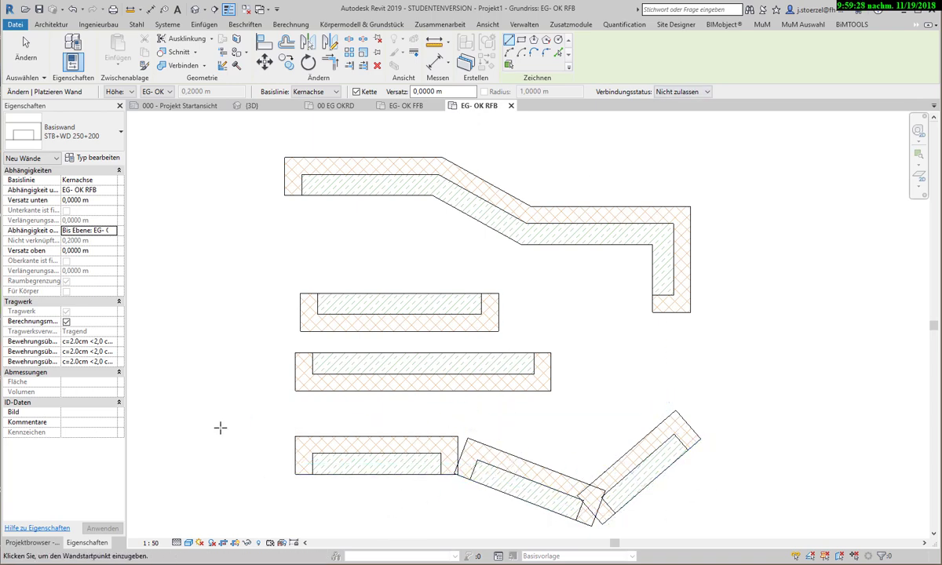
key(Escape)
key(Escape)
In the STB+WD 250+200 wall type structure, untick Abschluss for the Dämmung - hart layer
click(343, 456)
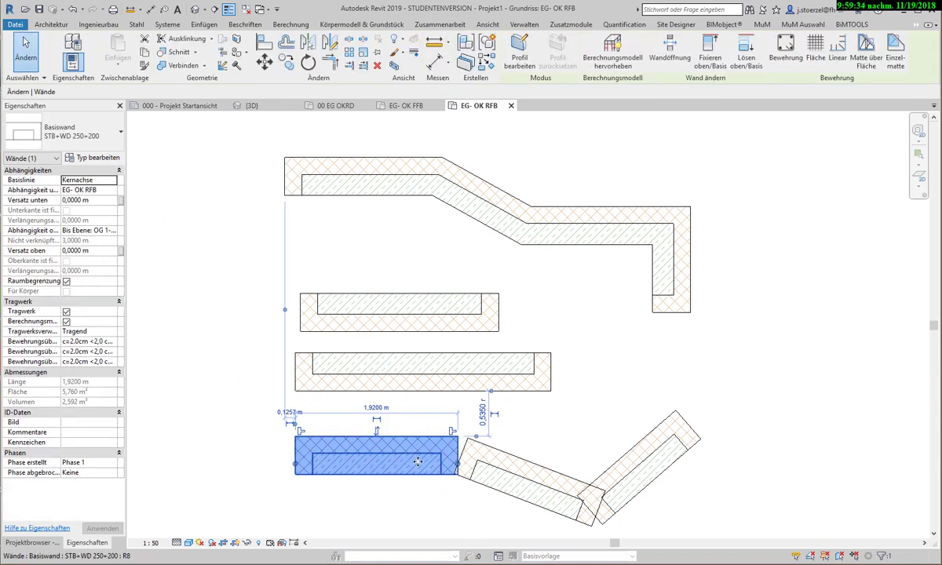
click(96, 157)
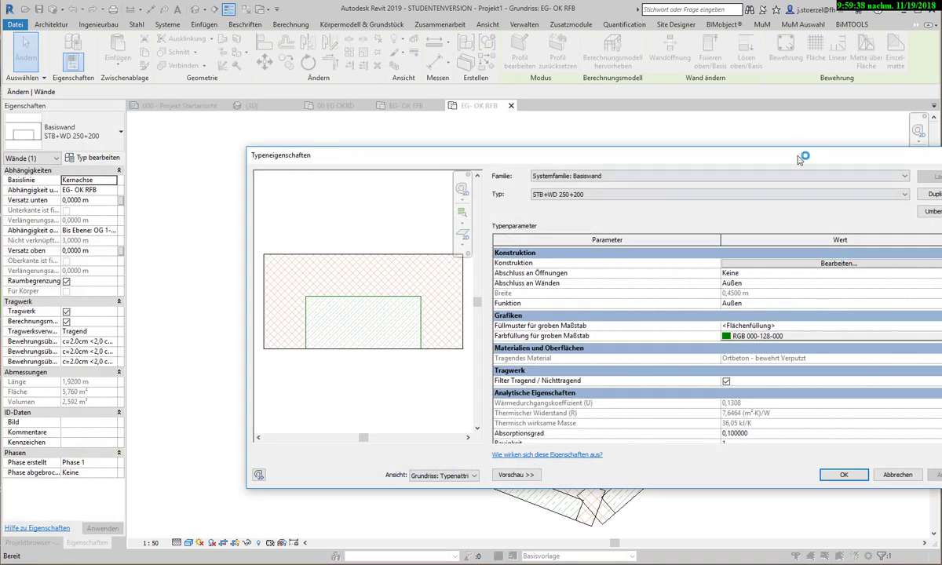
drag(791, 157, 651, 150)
click(698, 254)
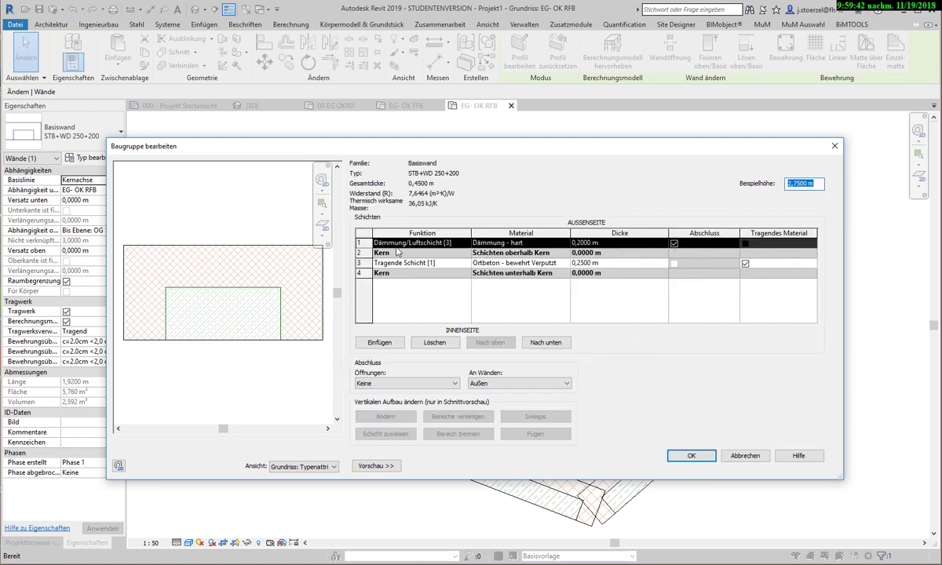
click(673, 243)
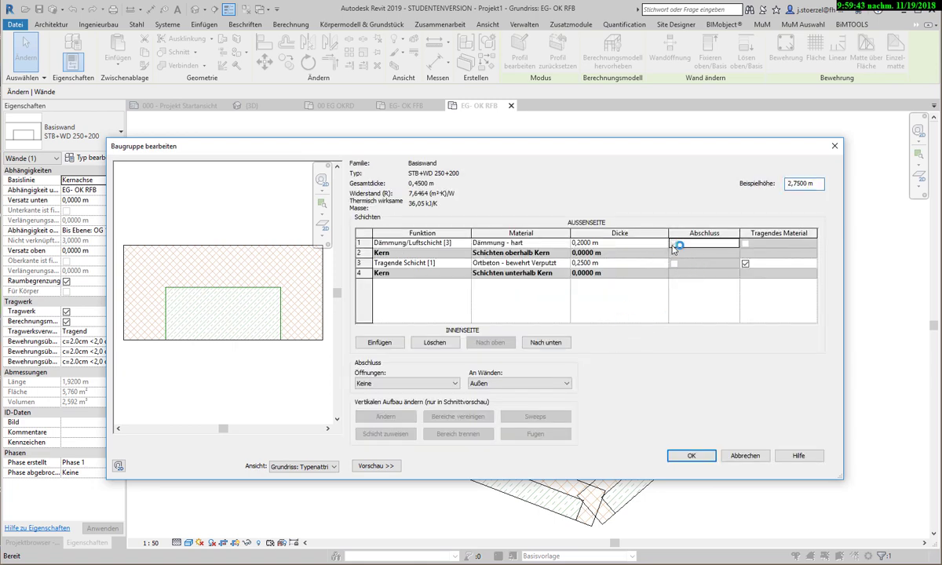
click(687, 456)
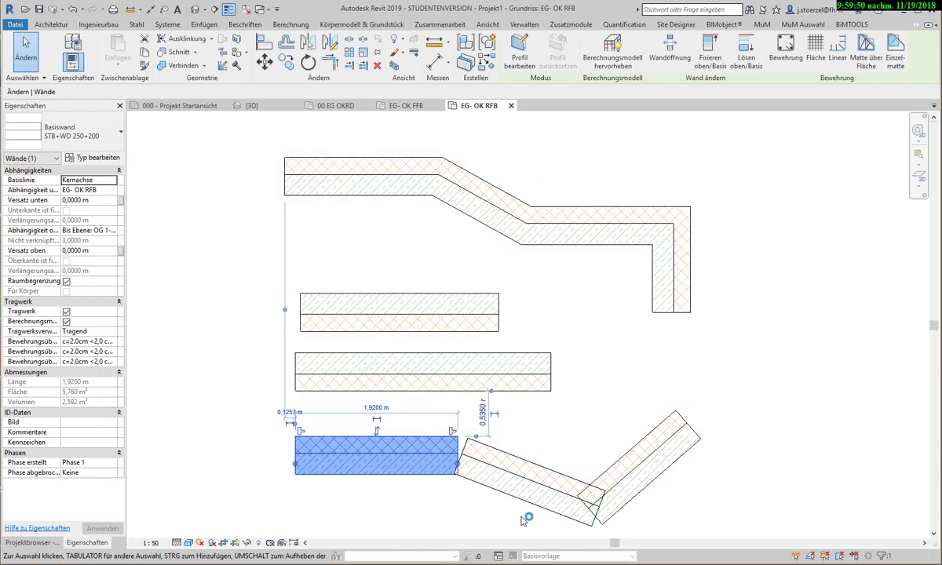
Window-select and delete all nine walls, then start placing load-bearing walls again
click(566, 363)
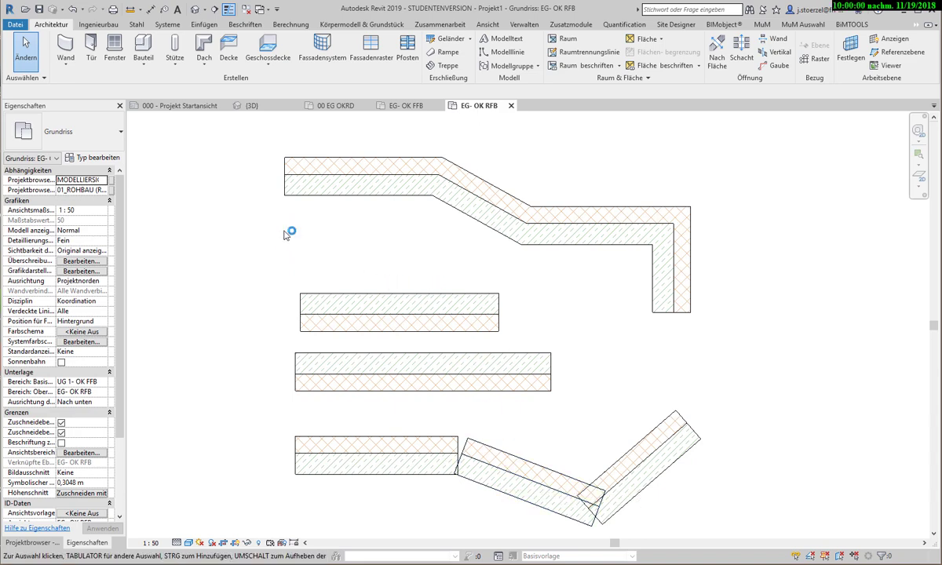
scroll(359, 246, down, 2)
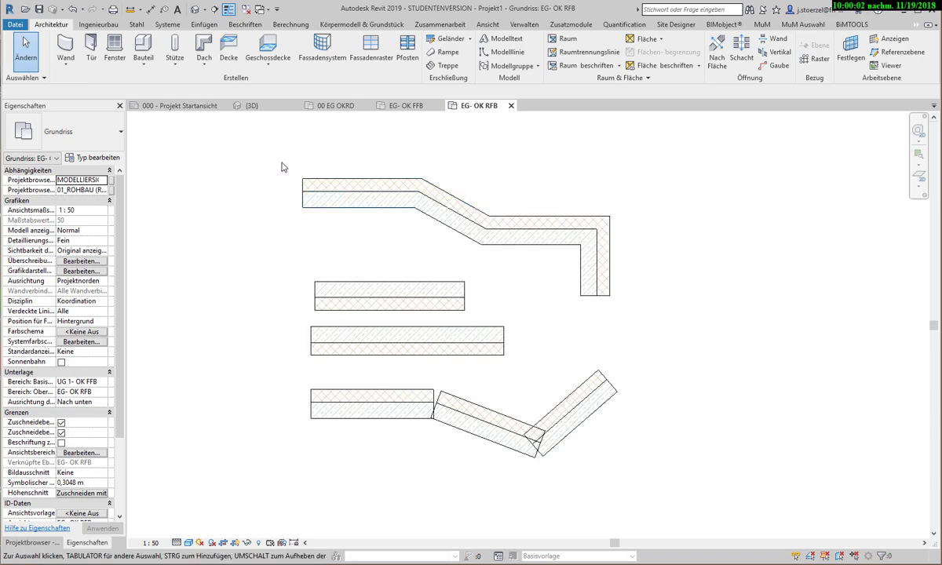
drag(281, 157, 642, 467)
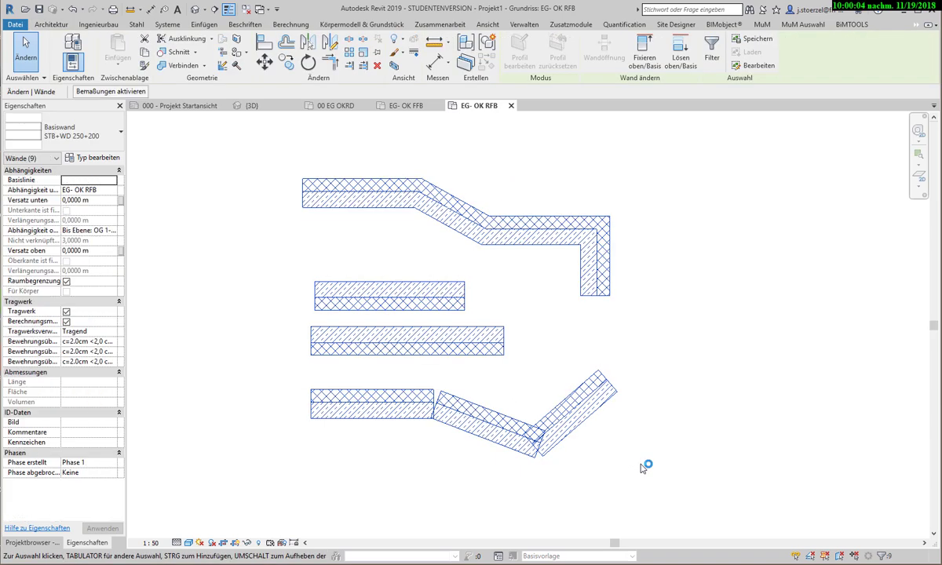
key(Delete)
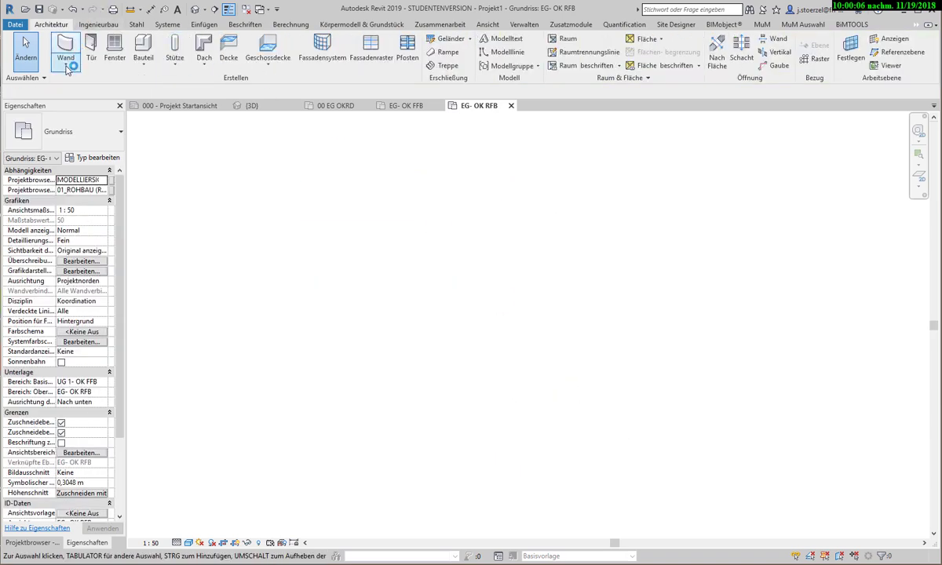
click(76, 69)
click(95, 105)
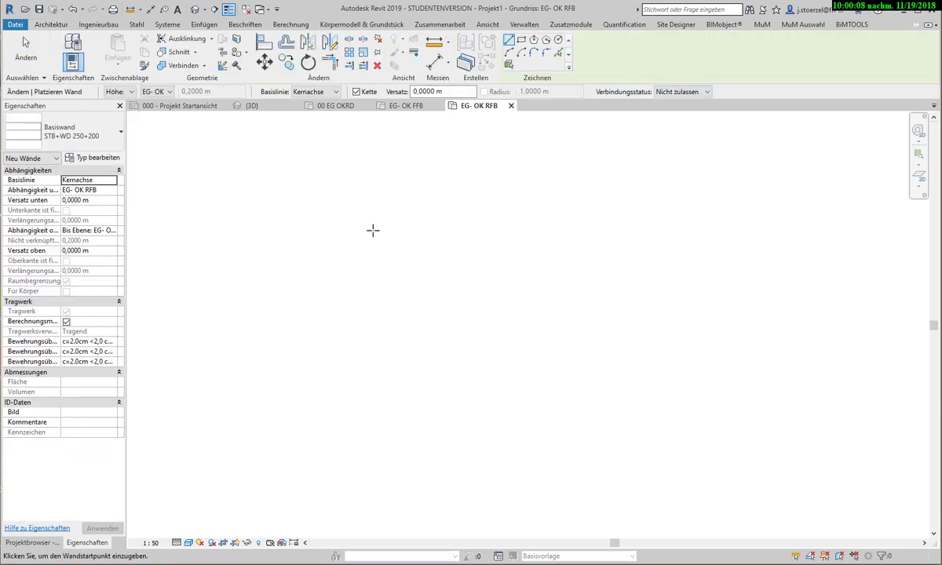
With height OG 1- OK RFB, draw a Rechteck wall box about 4,5 m by 3,1 m
click(164, 91)
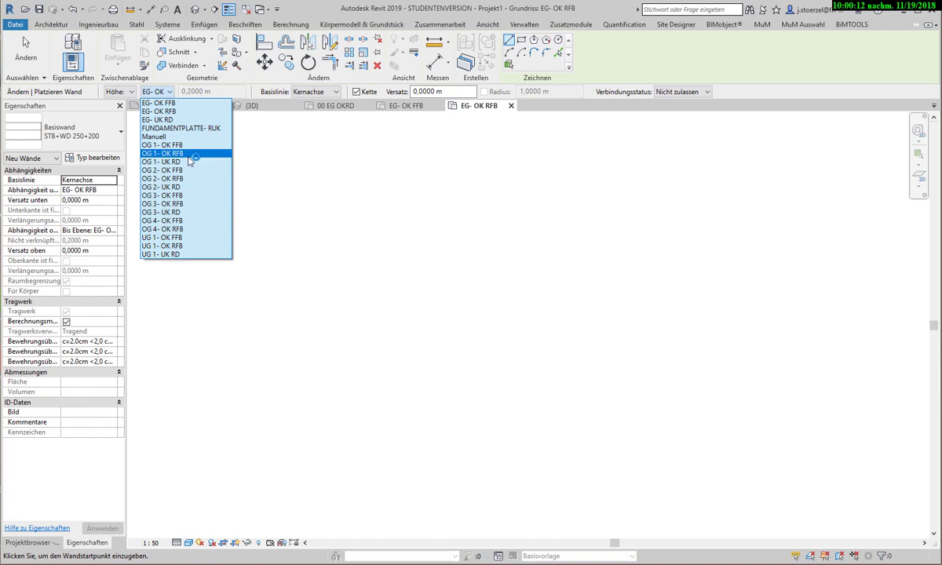
click(188, 154)
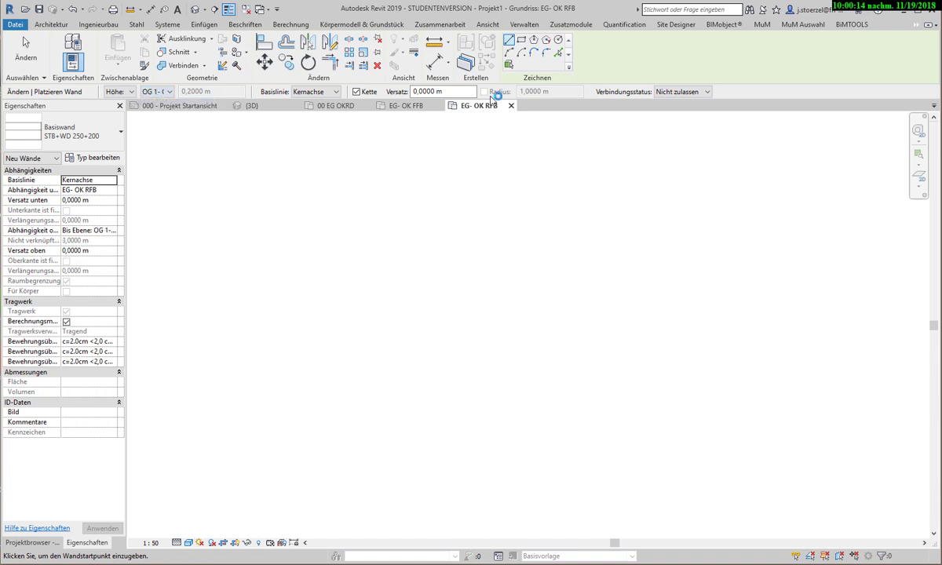
click(521, 39)
click(345, 223)
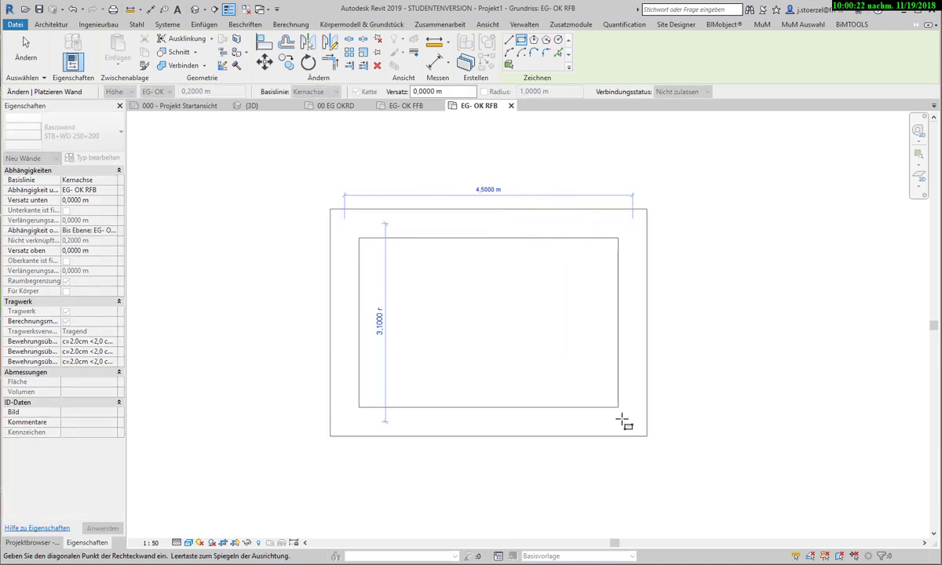
click(624, 420)
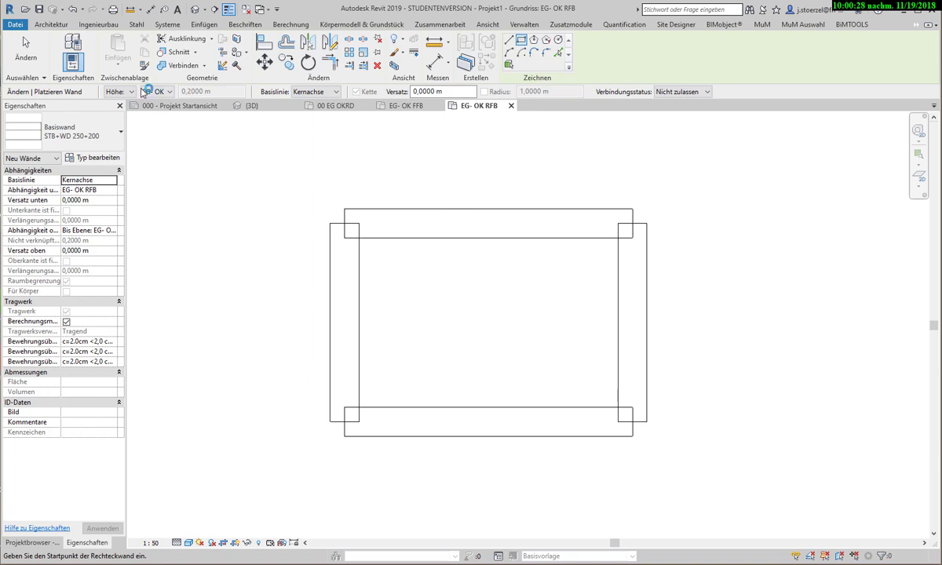
Set the four box walls' Abhängigkeit oben to the OG 1 level, raising them 3 m
key(Escape)
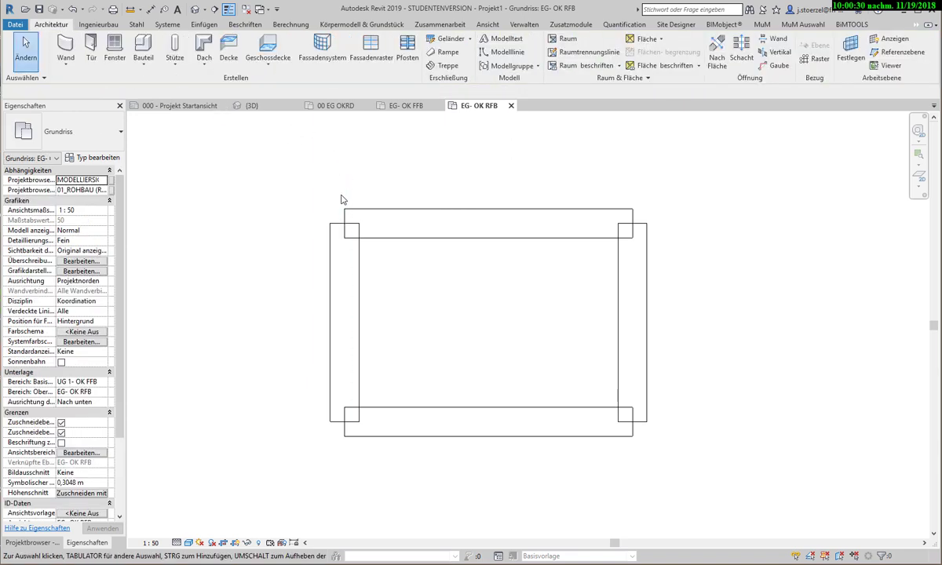
drag(318, 224, 676, 454)
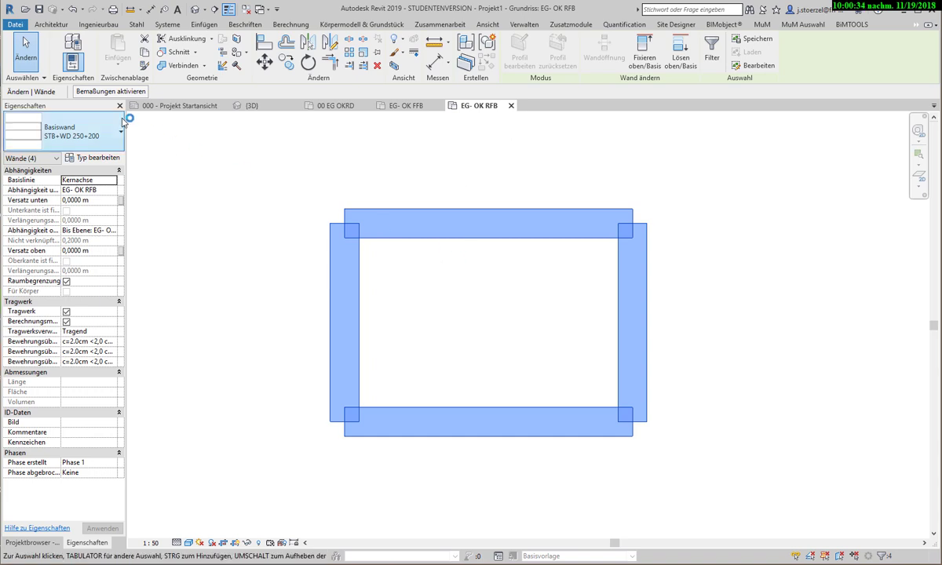
click(106, 230)
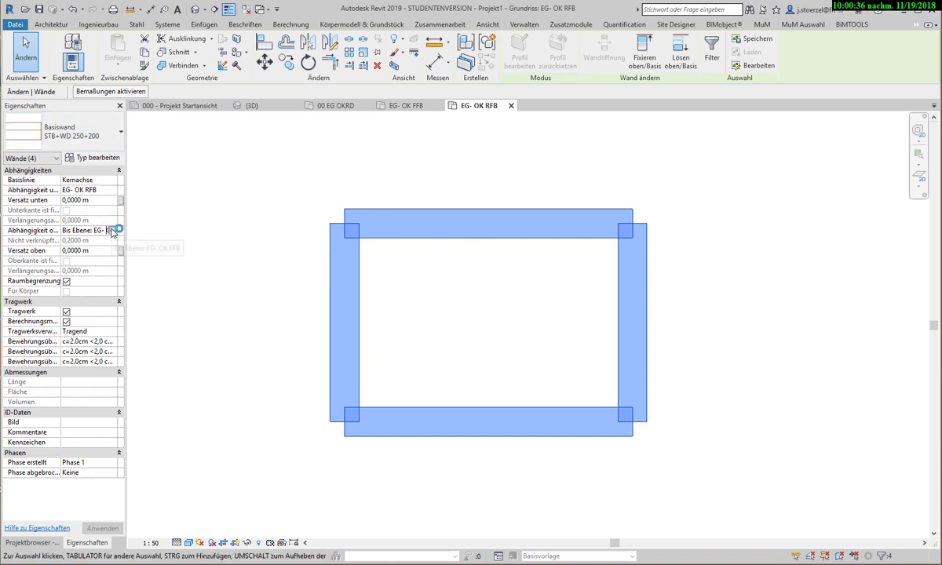
click(112, 230)
scroll(141, 268, down, 1)
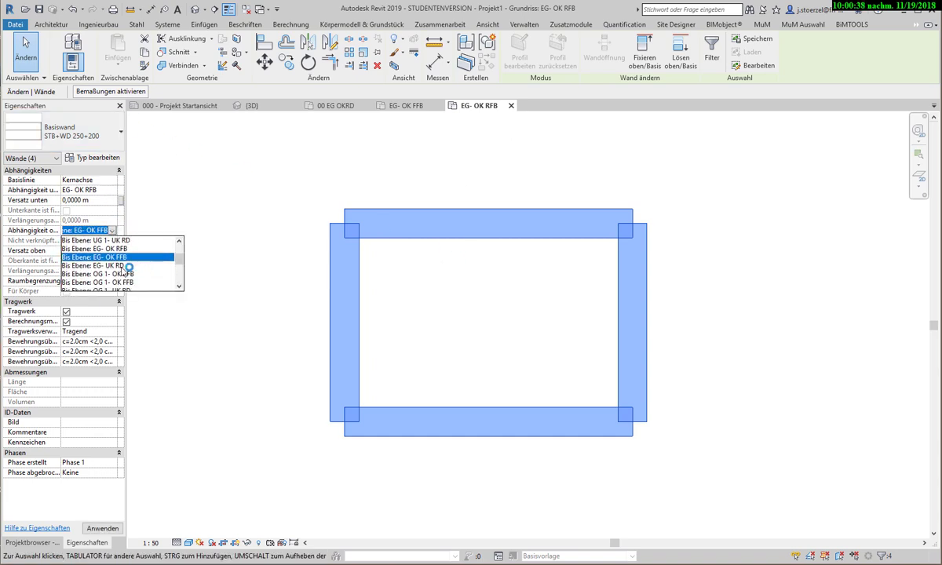
scroll(128, 267, down, 1)
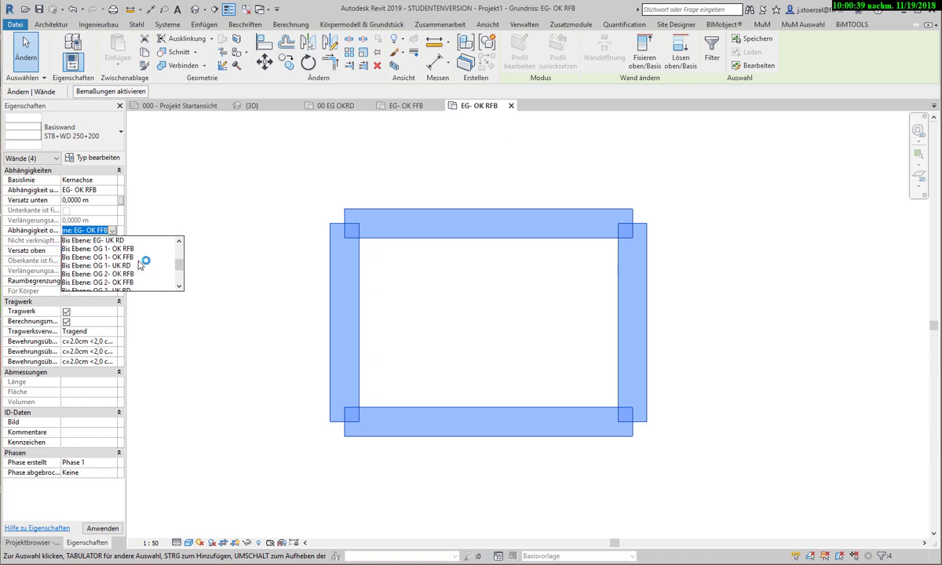
click(130, 251)
click(424, 343)
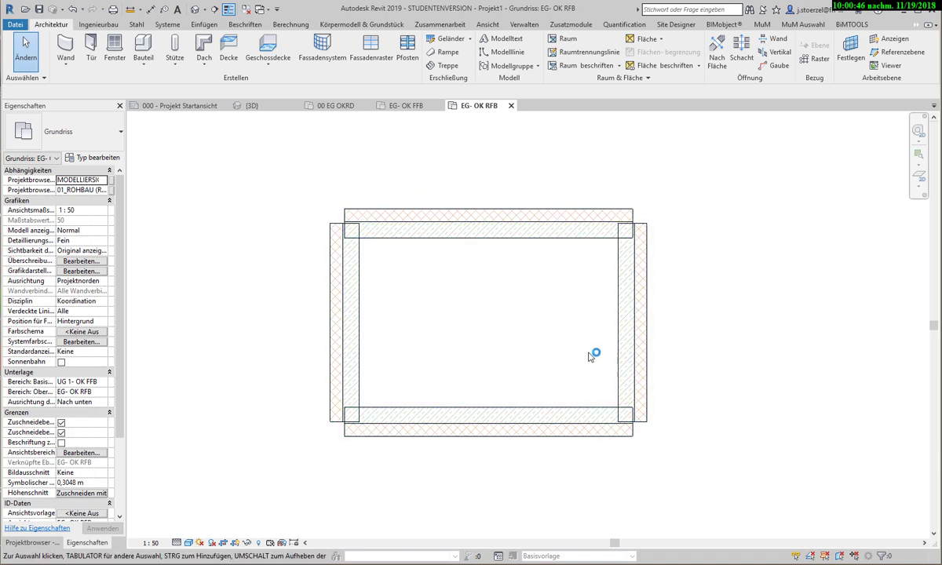
Select the four box walls again and delete them
scroll(316, 238, down, 1)
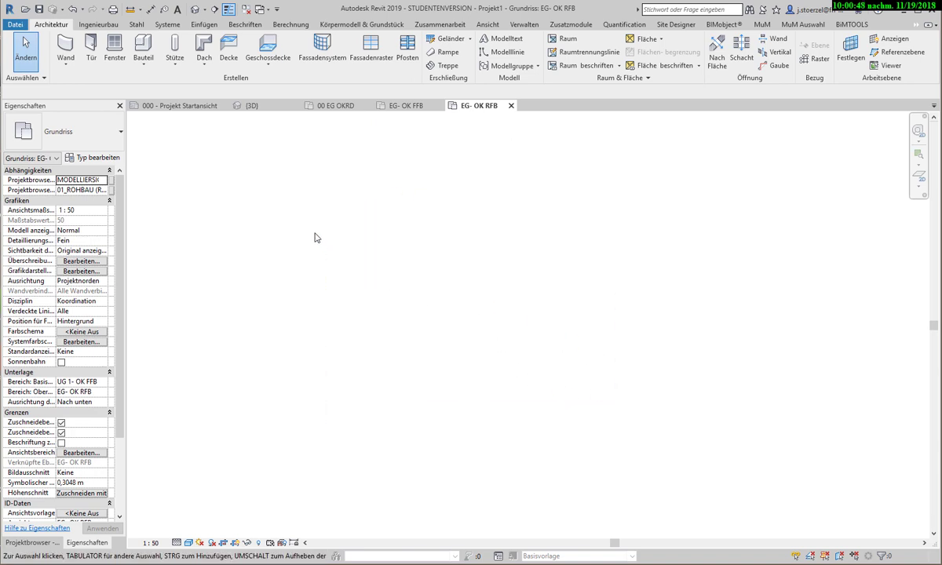
drag(307, 198, 645, 435)
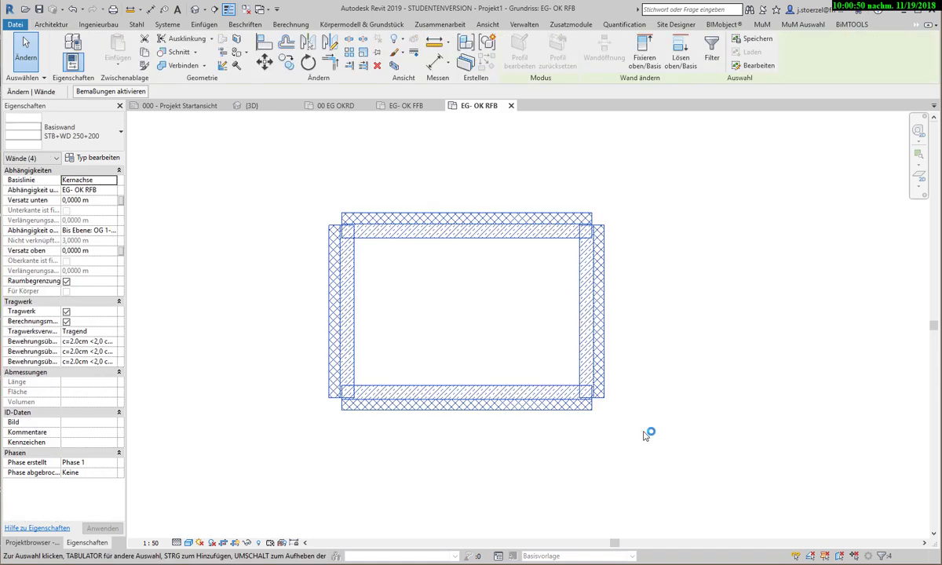
key(Delete)
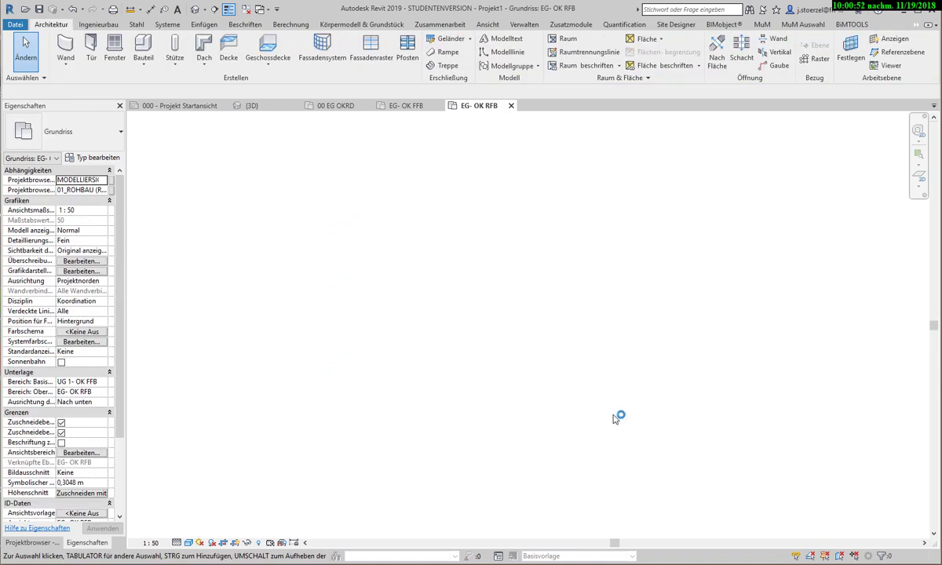
click(65, 60)
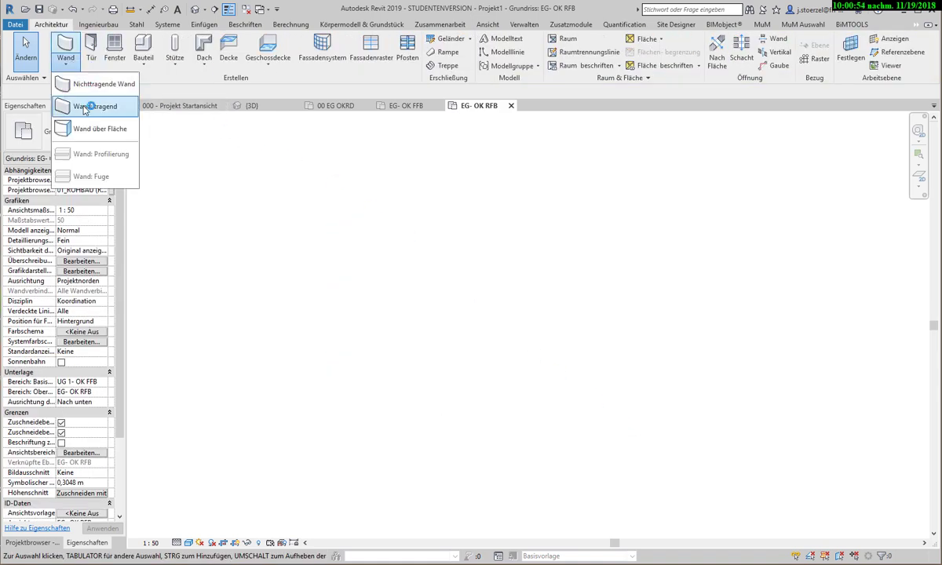
click(85, 110)
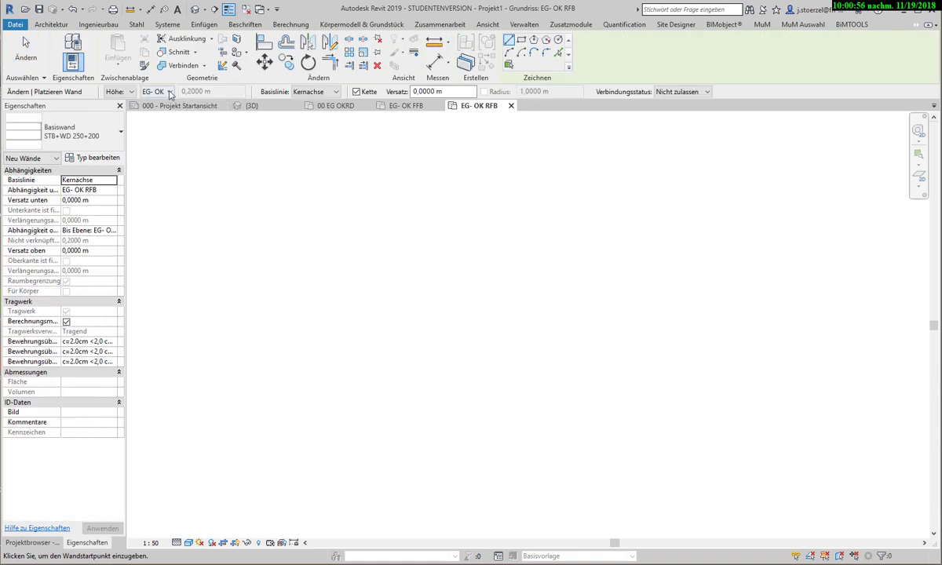
click(161, 91)
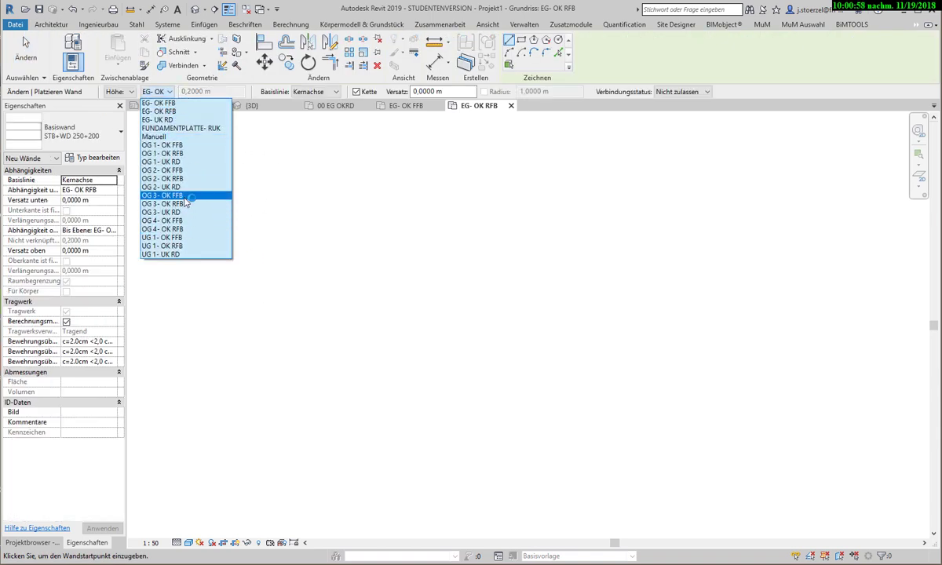
click(314, 185)
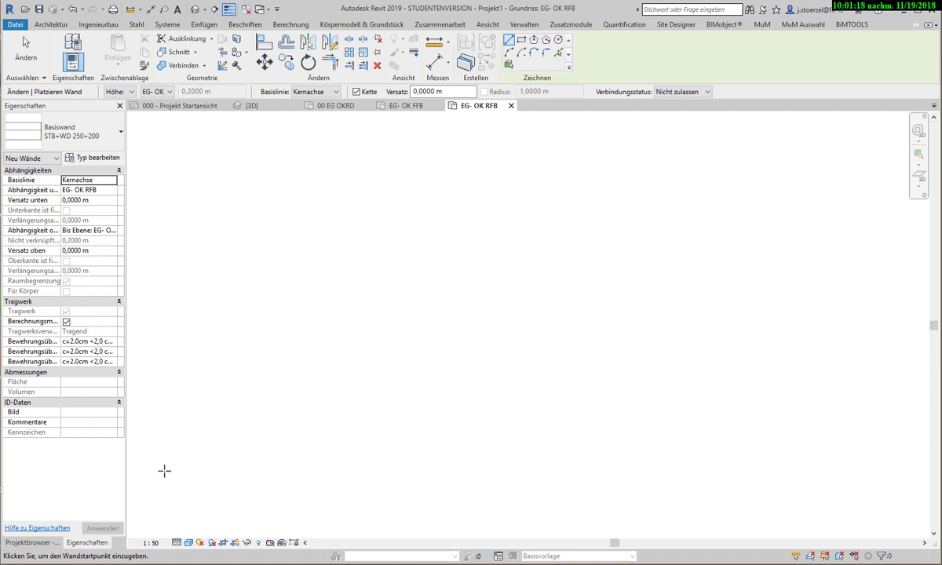
Open Ansicht: Nord and zoom to the level labels, e.g. EG- OK FFB +0,000 and EG- OK RFB -0,200
click(49, 544)
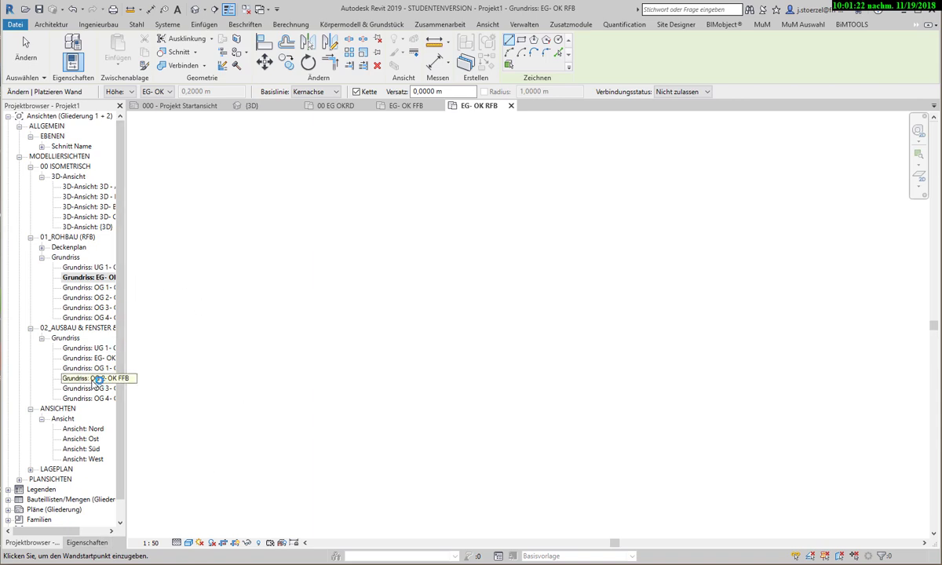
double_click(72, 429)
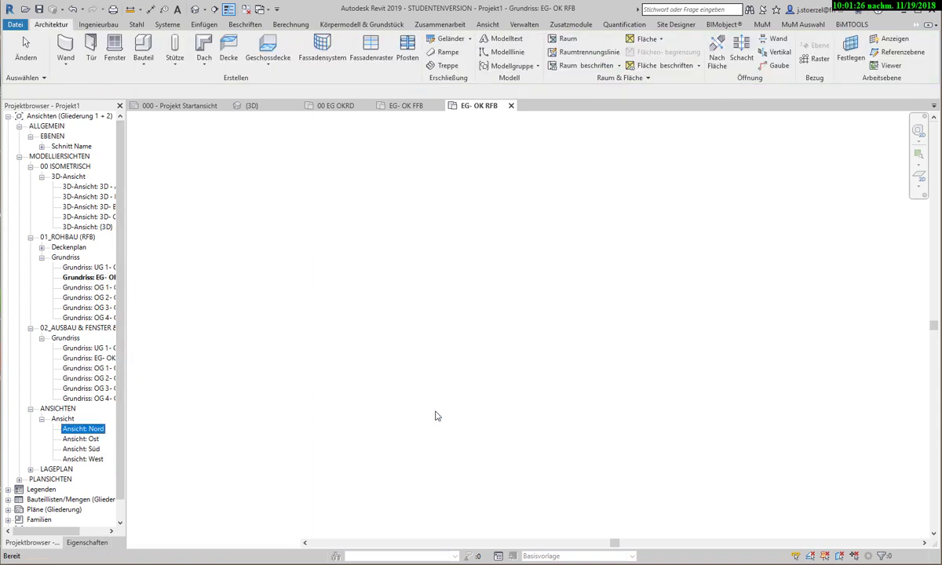
scroll(851, 322, up, 2)
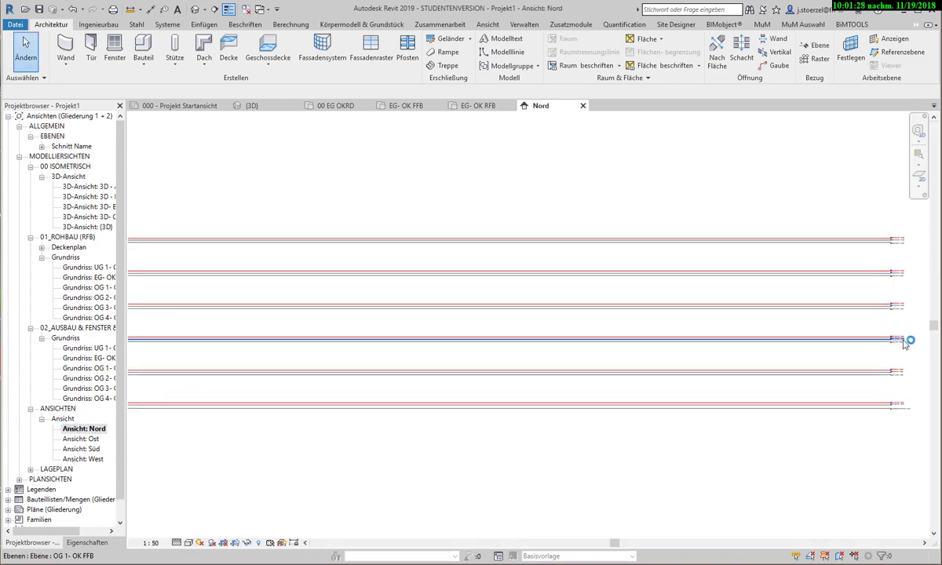
scroll(903, 358, up, 2)
scroll(902, 358, up, 3)
scroll(883, 369, up, 3)
scroll(876, 317, up, 2)
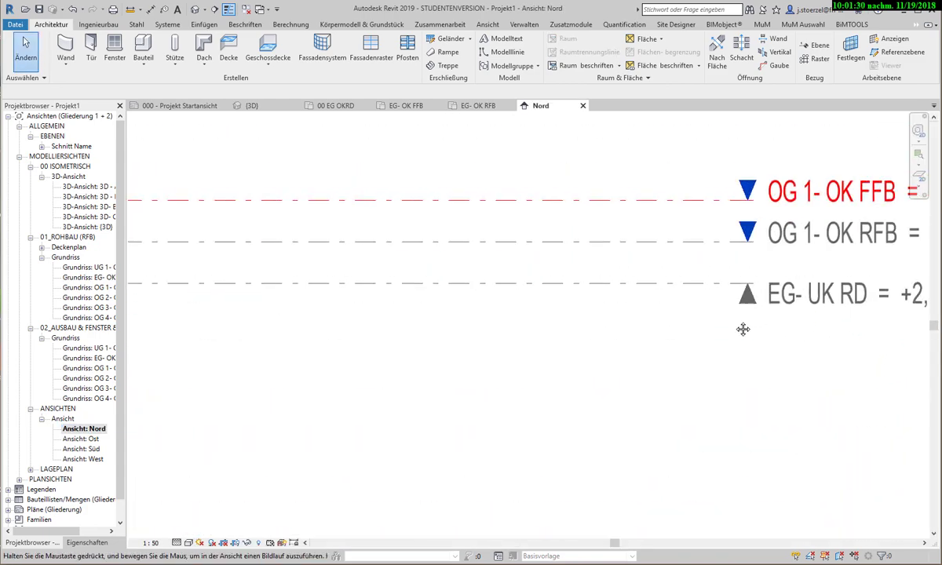
middle_drag(741, 328, 538, 373)
scroll(537, 372, down, 2)
scroll(605, 426, down, 2)
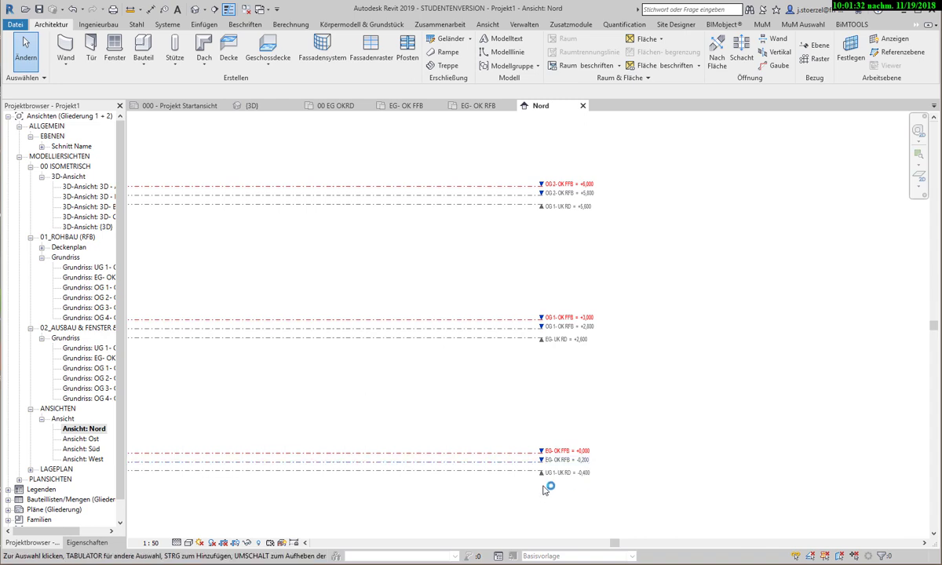
scroll(553, 472, up, 4)
scroll(518, 424, up, 2)
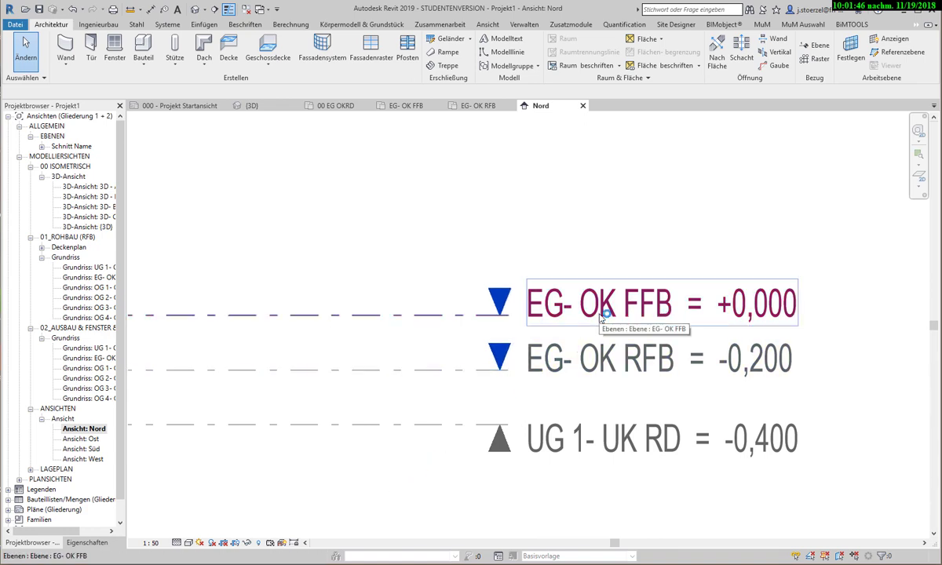
scroll(676, 369, down, 3)
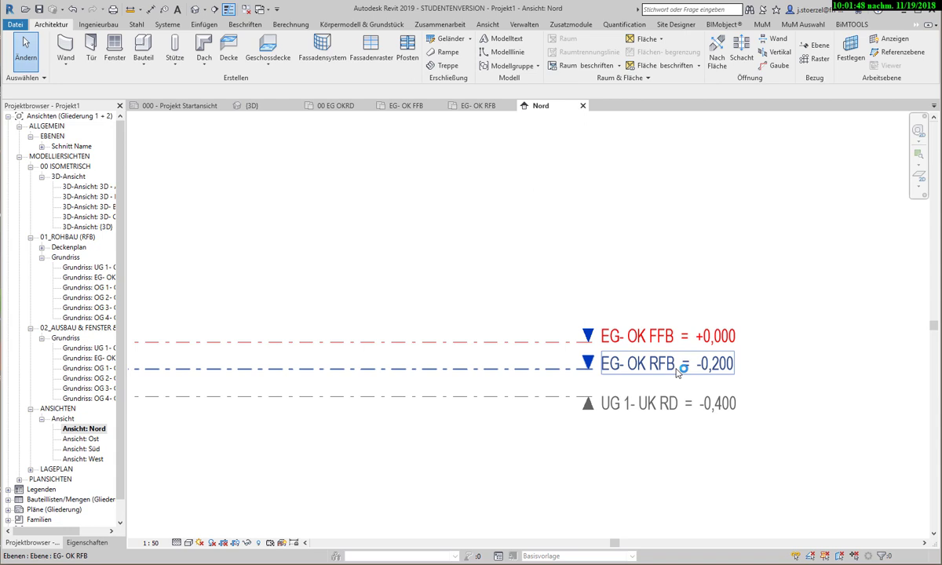
scroll(678, 372, down, 1)
scroll(678, 372, down, 2)
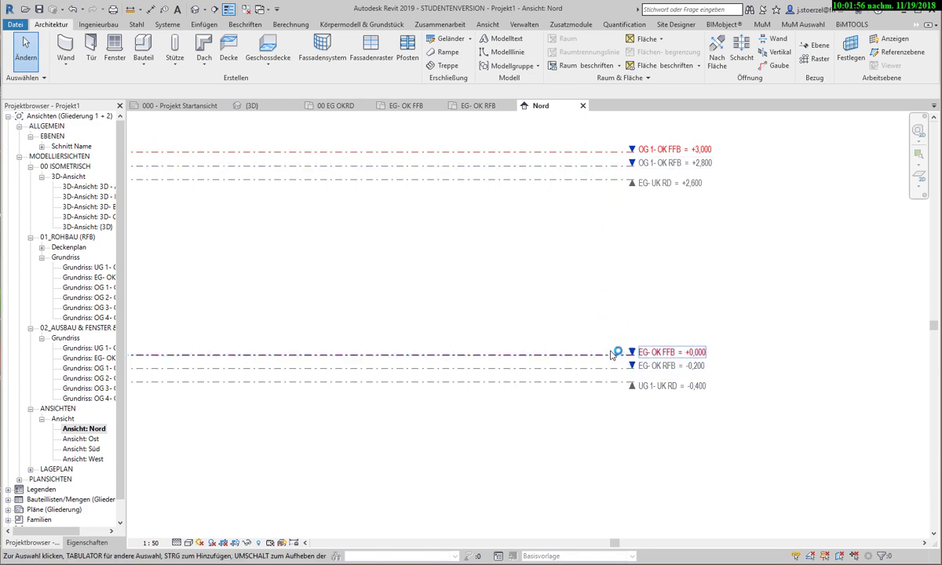
scroll(555, 375, up, 2)
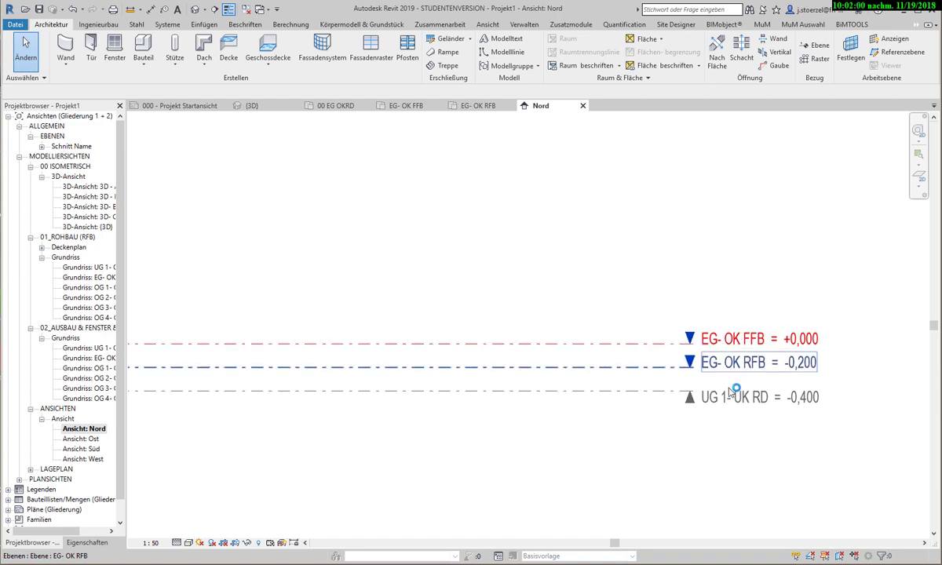
scroll(620, 357, down, 1)
scroll(580, 362, down, 2)
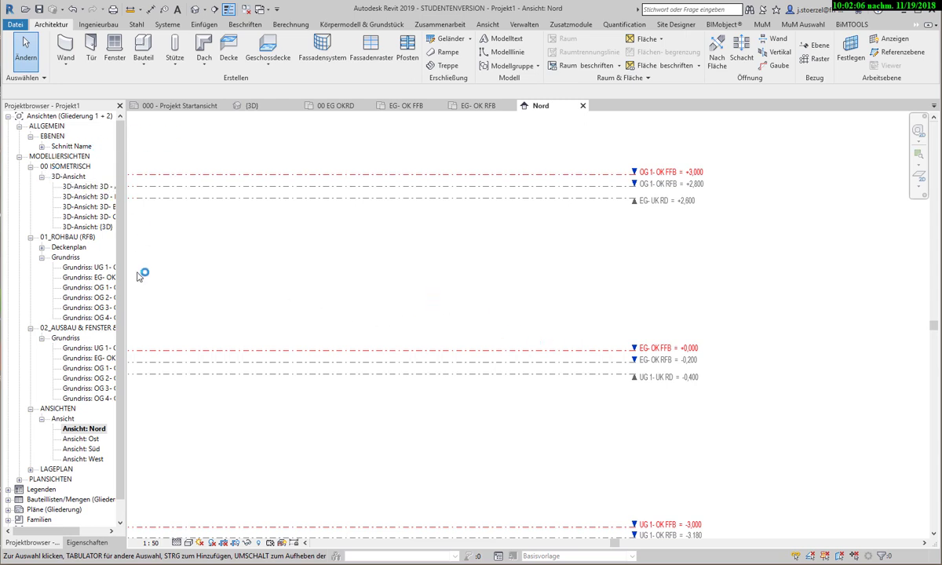
Reopen the EG- OK RFB floor plan and start the Wand: tragend tool
double_click(87, 275)
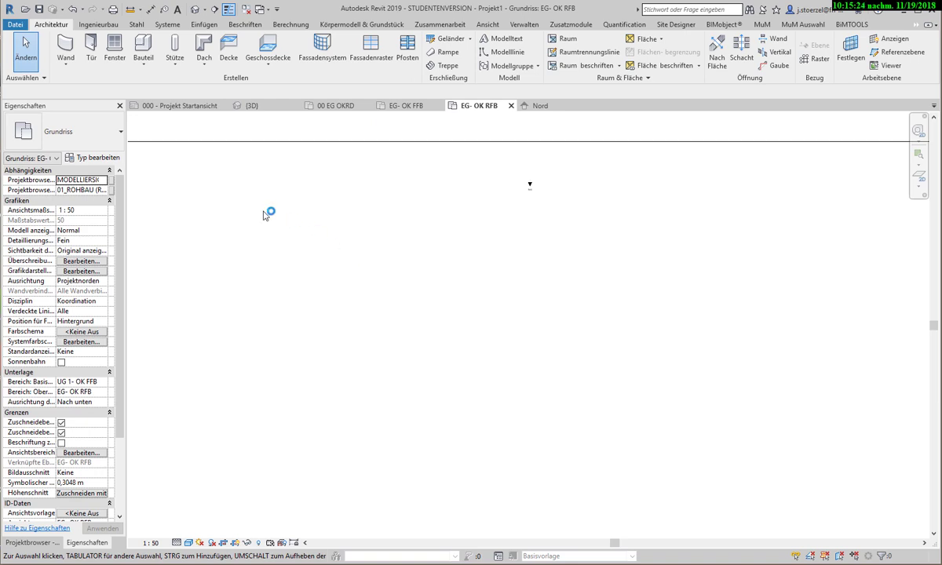
click(66, 63)
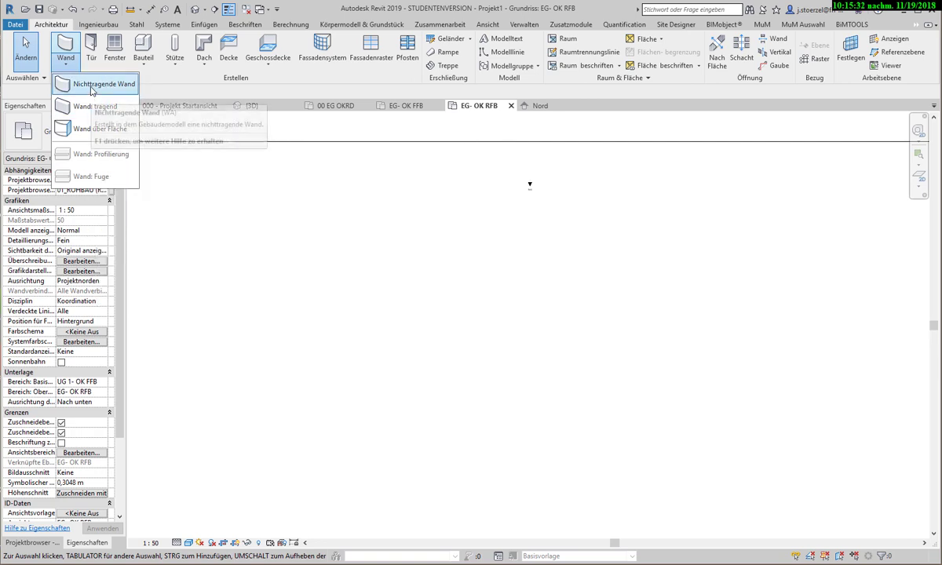
click(93, 108)
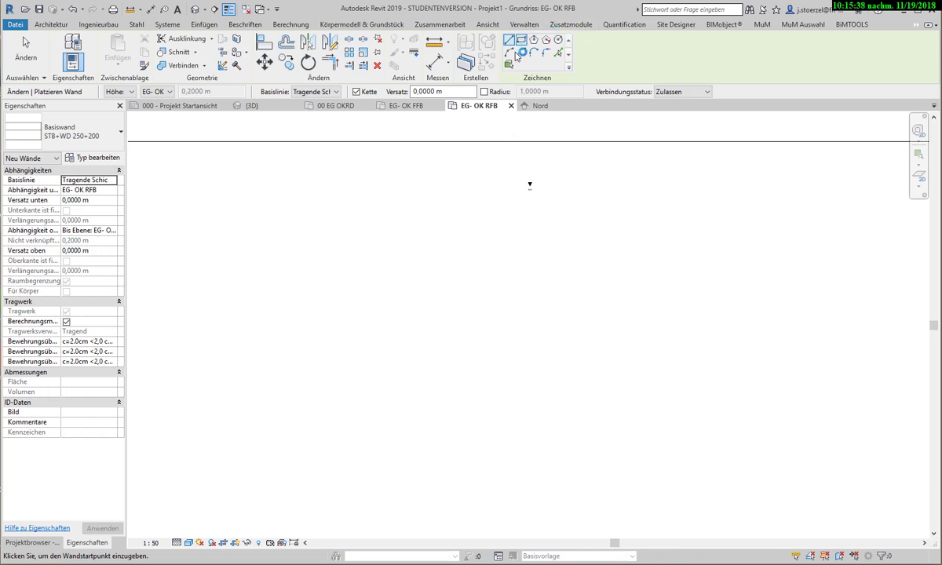
Use the Kreis draw tool with wall height to OG 1 (3,0000 m) and location line Kernachse
click(558, 39)
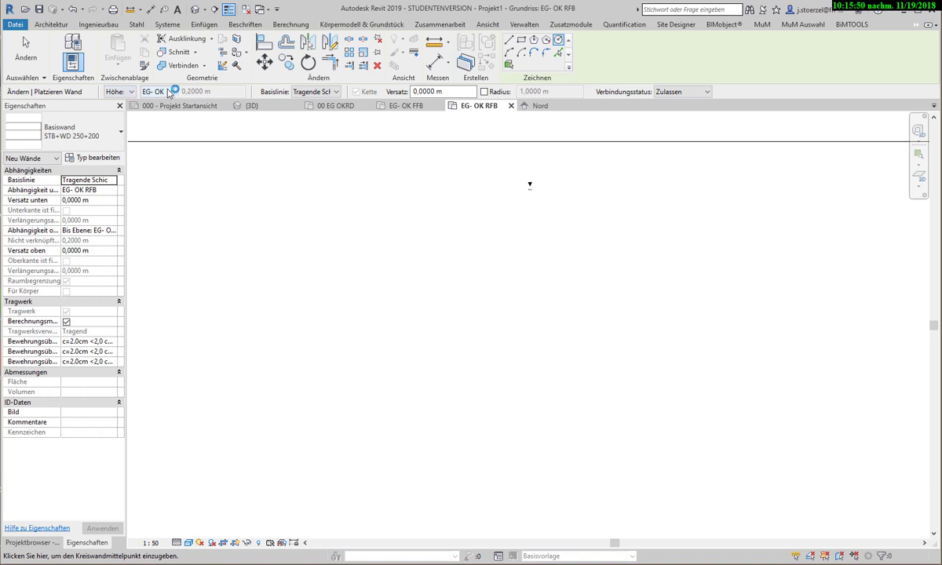
click(172, 92)
click(165, 219)
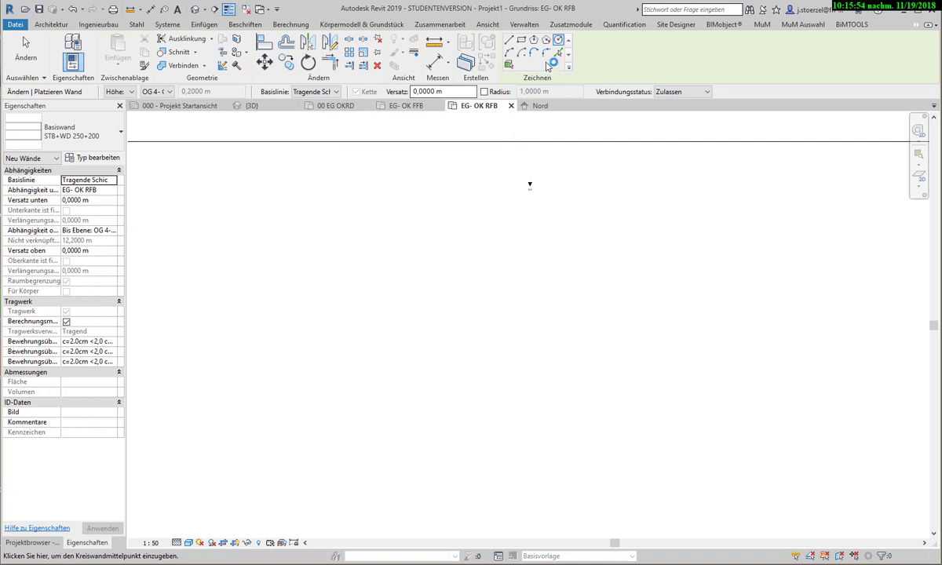
click(533, 40)
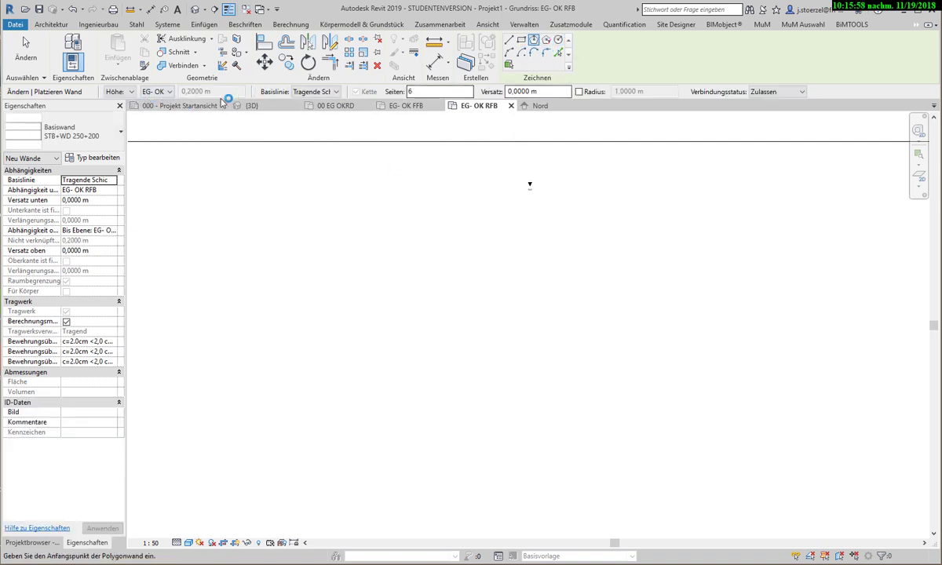
click(559, 40)
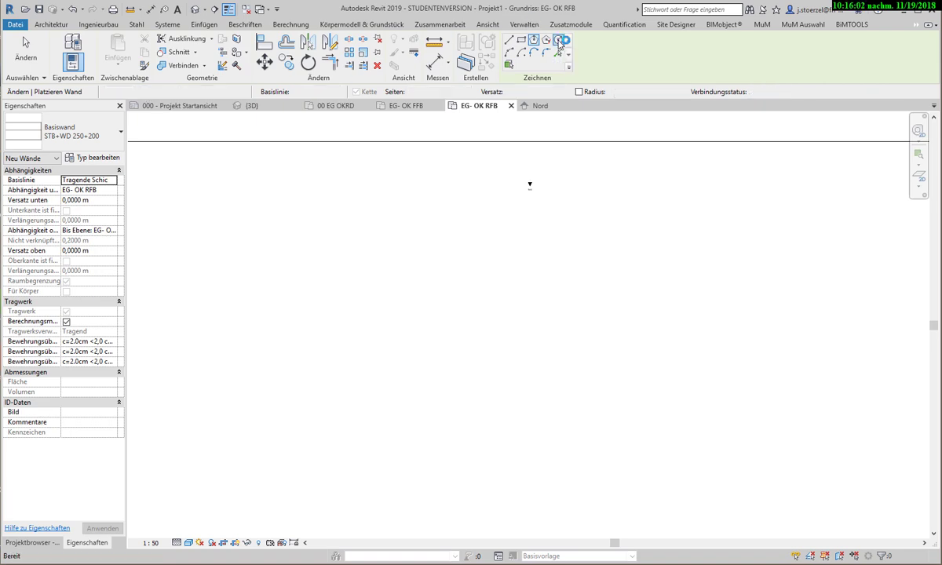
click(166, 93)
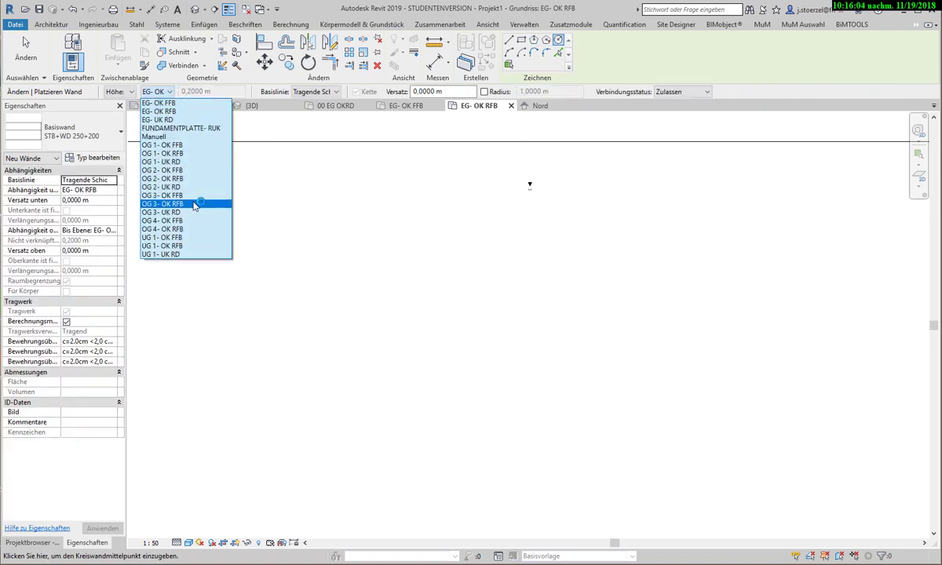
click(174, 144)
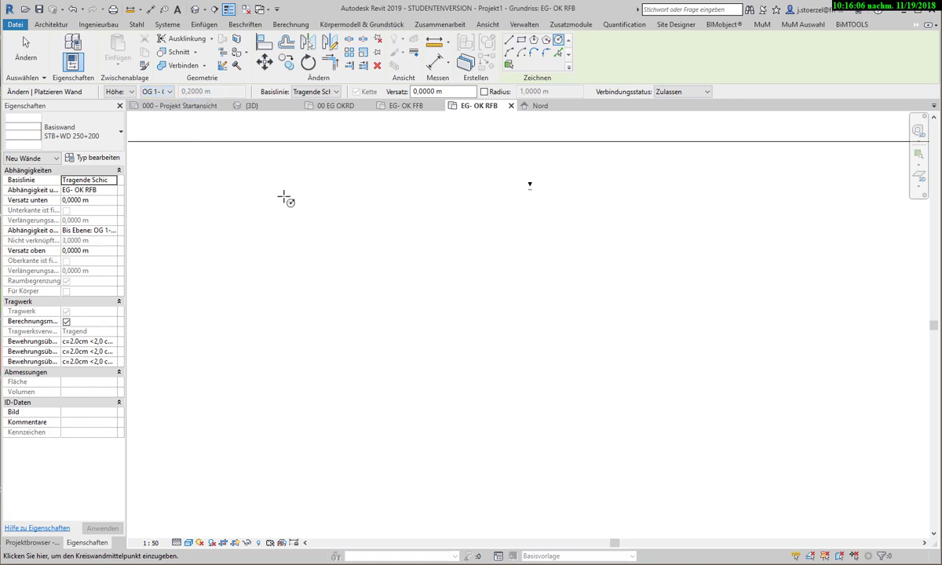
click(336, 91)
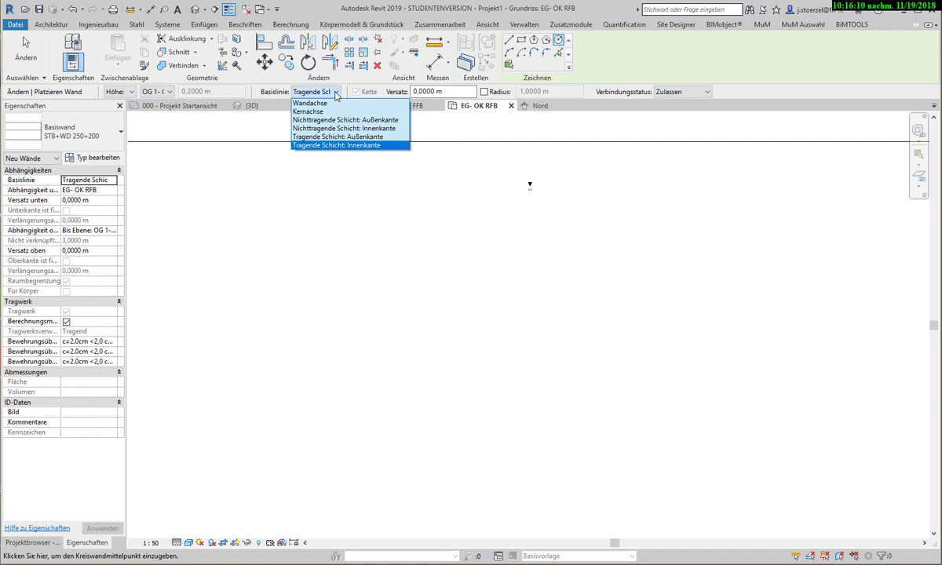
click(302, 112)
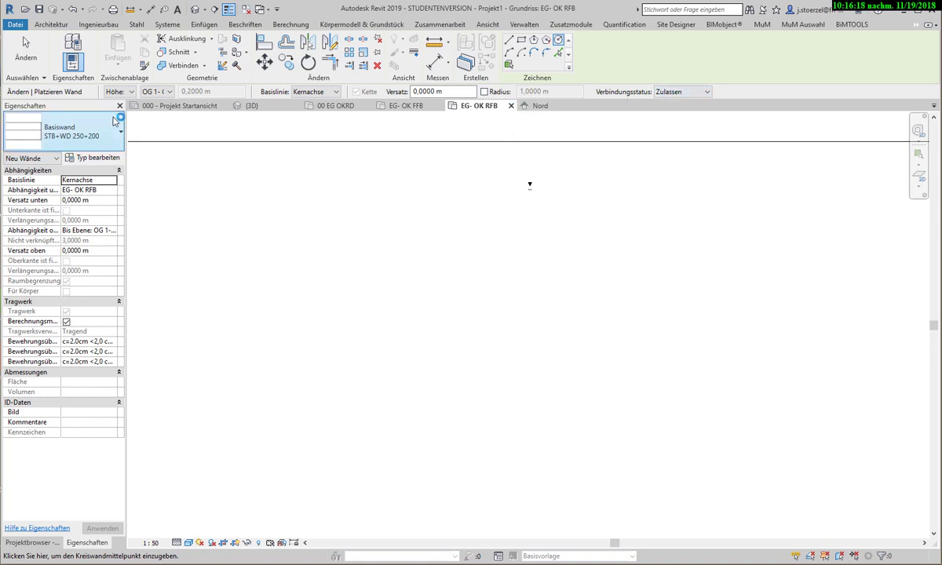
click(116, 135)
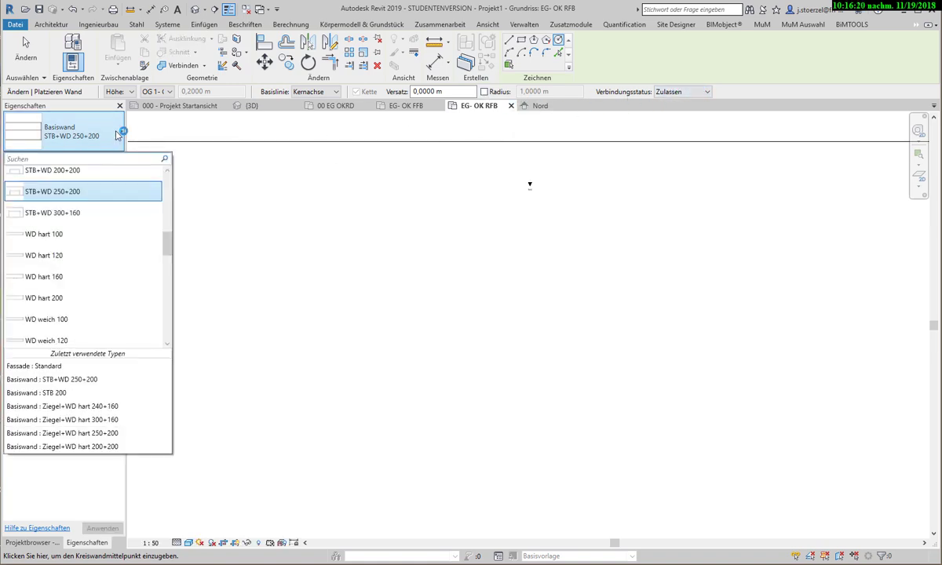
click(116, 135)
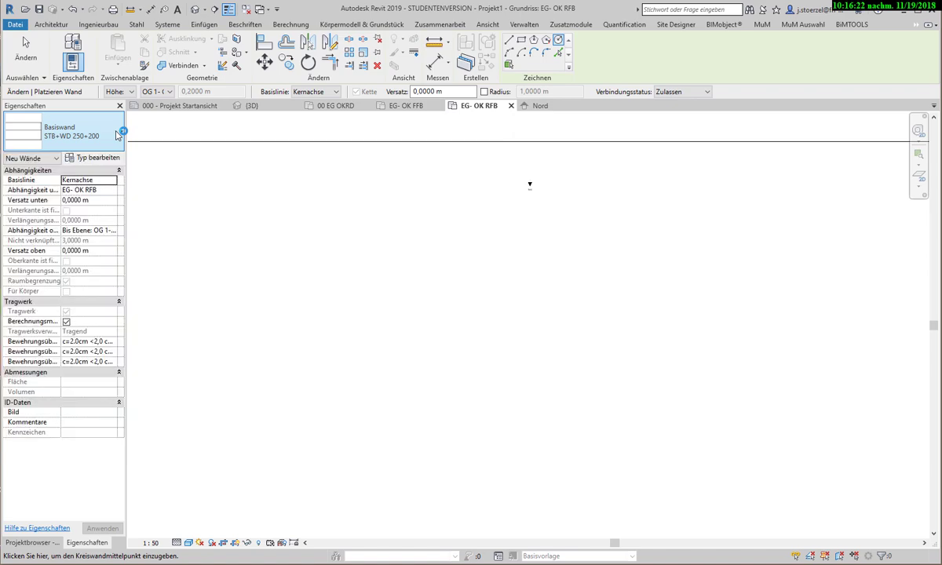
click(90, 157)
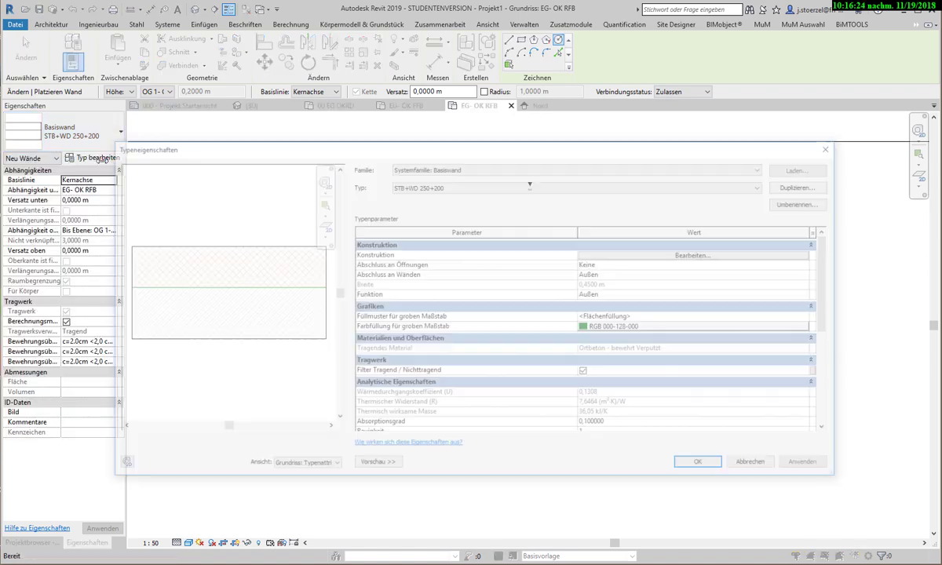
click(613, 254)
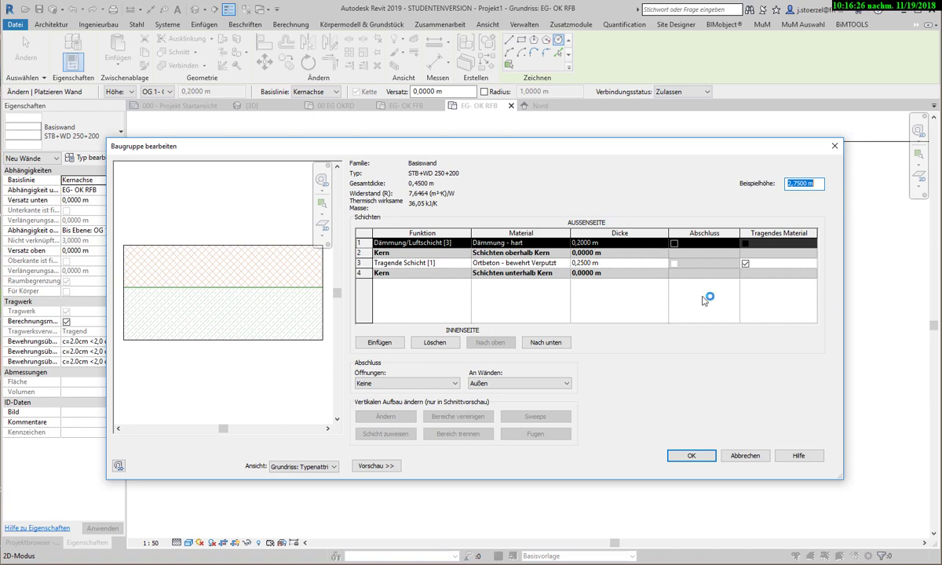
click(744, 455)
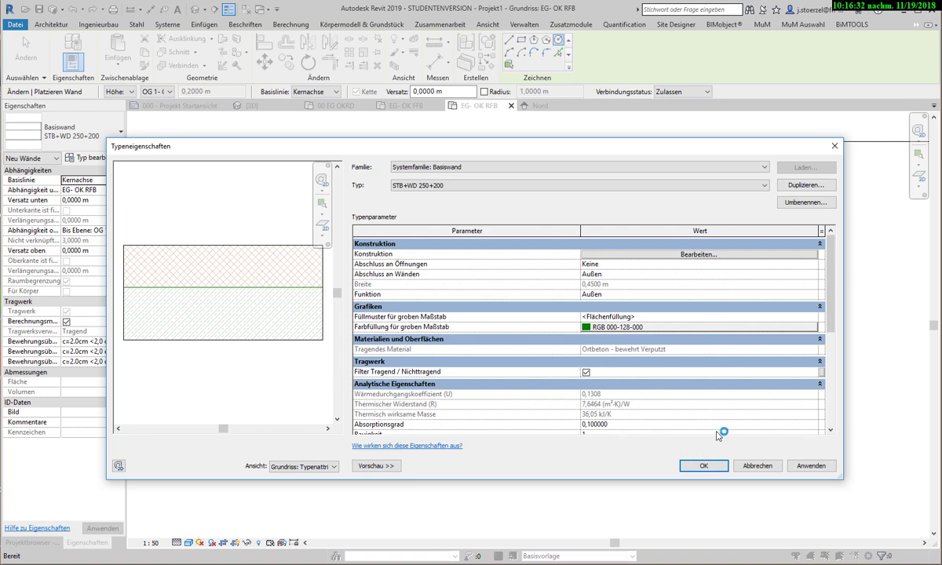
click(749, 467)
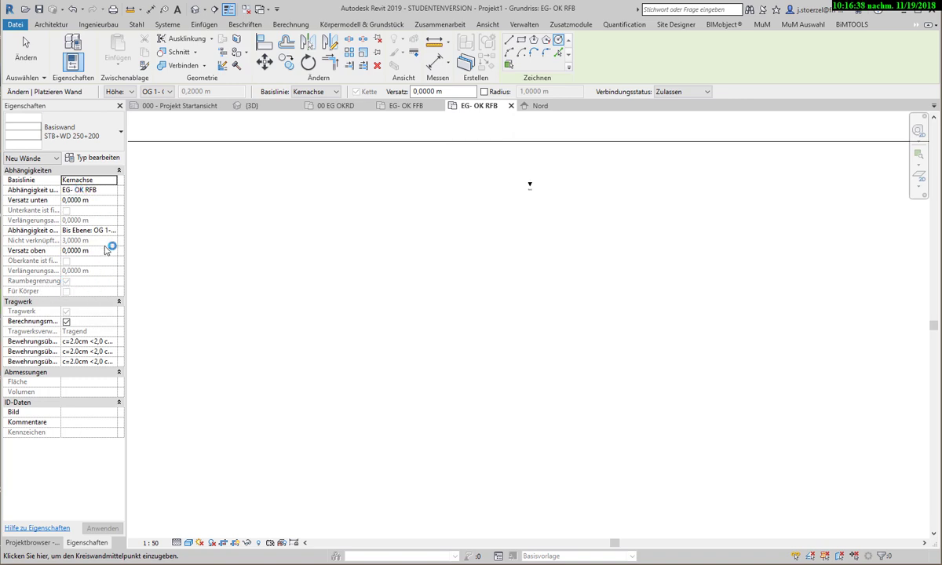
Keep the wall's base and top offsets at 0,0000 and toggle the analytical model off and on
click(94, 200)
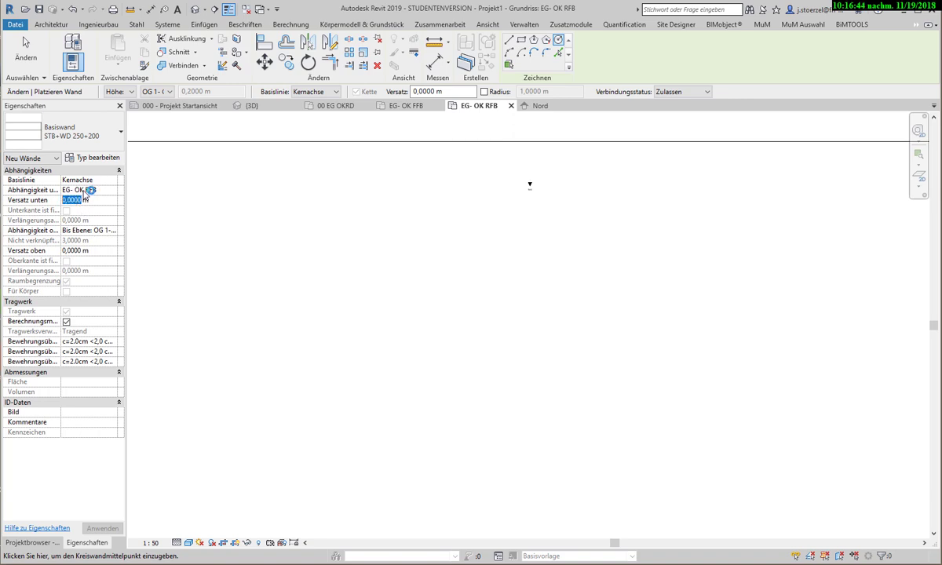
click(72, 249)
click(67, 322)
click(67, 322)
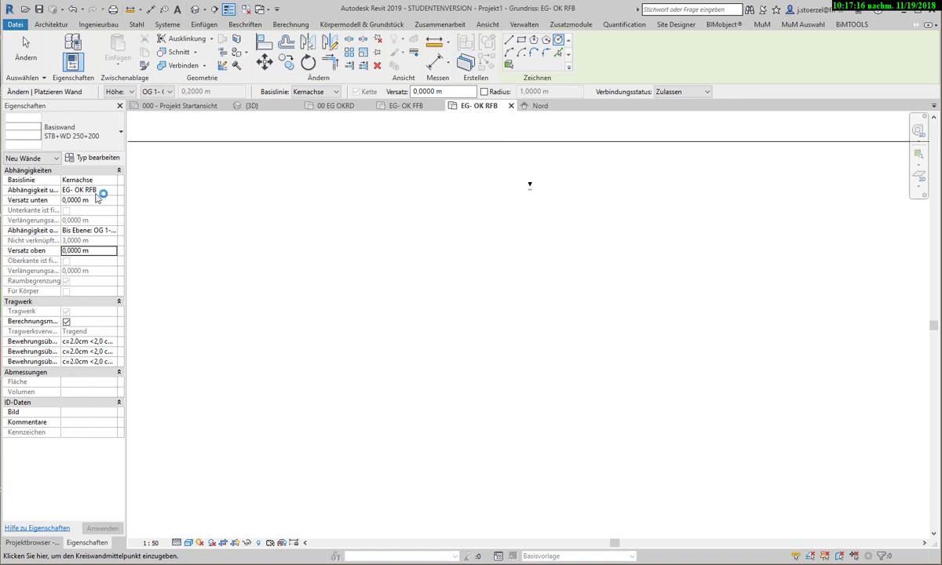
Place a circular STB+WD 250+200 wall with a 13,1 m radius around the chosen centre
click(525, 363)
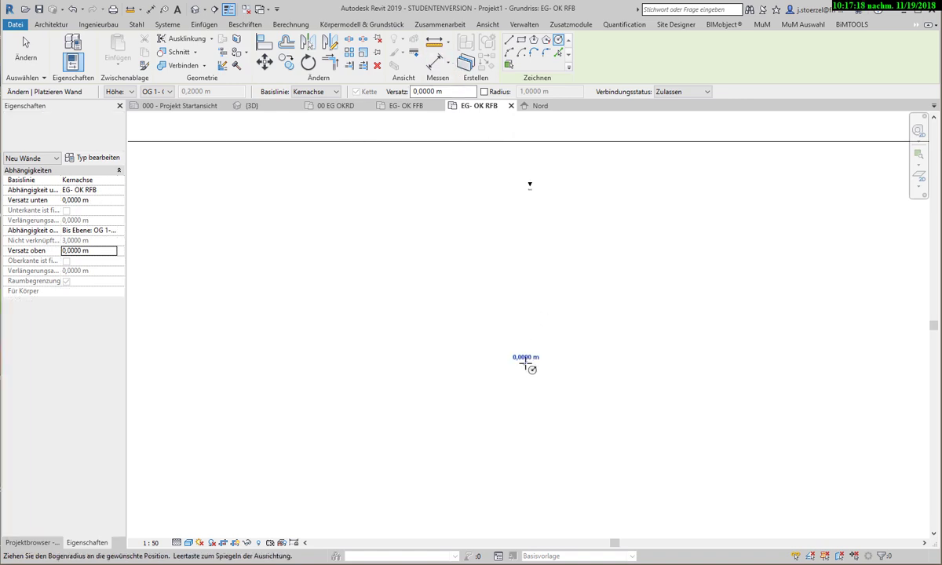
scroll(495, 266, up, 2)
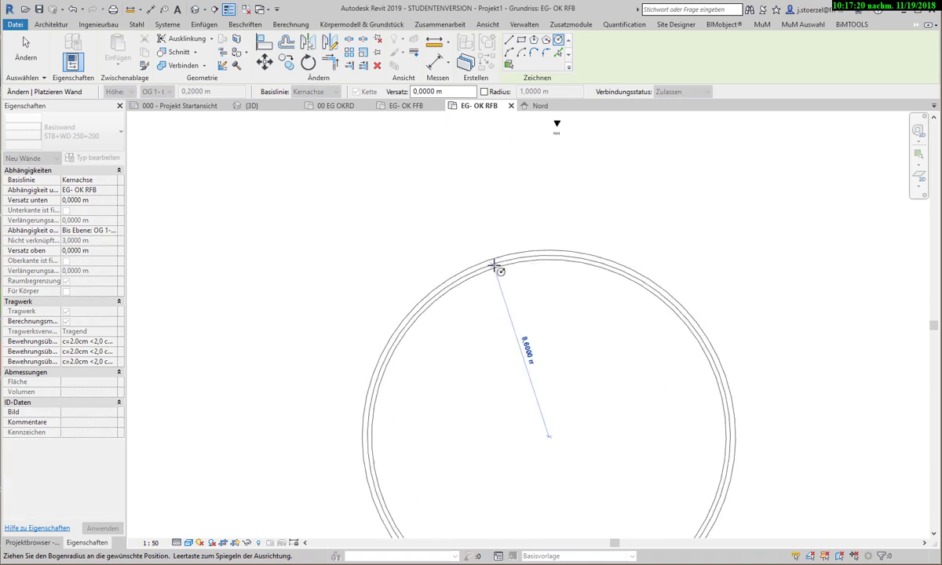
scroll(494, 267, up, 2)
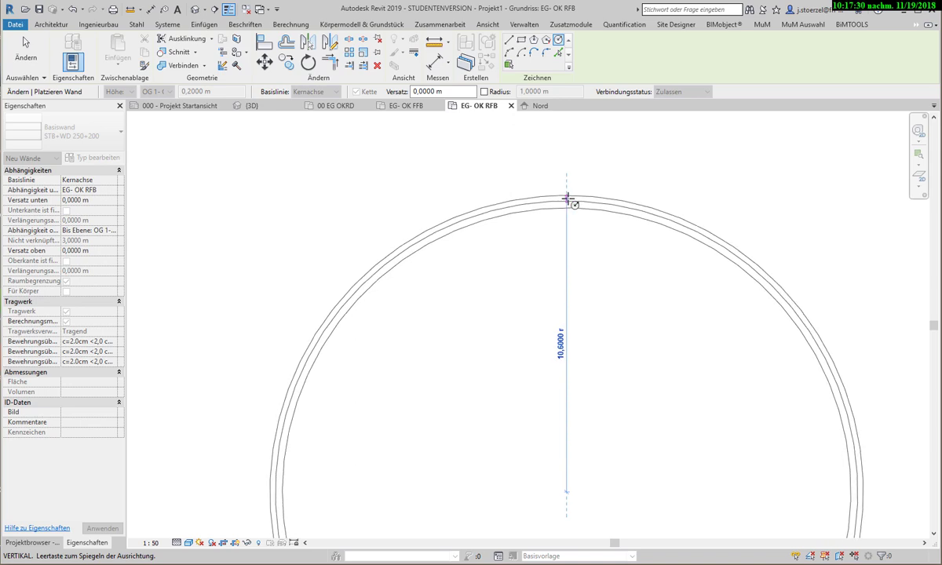
scroll(566, 198, down, 2)
scroll(568, 197, down, 1)
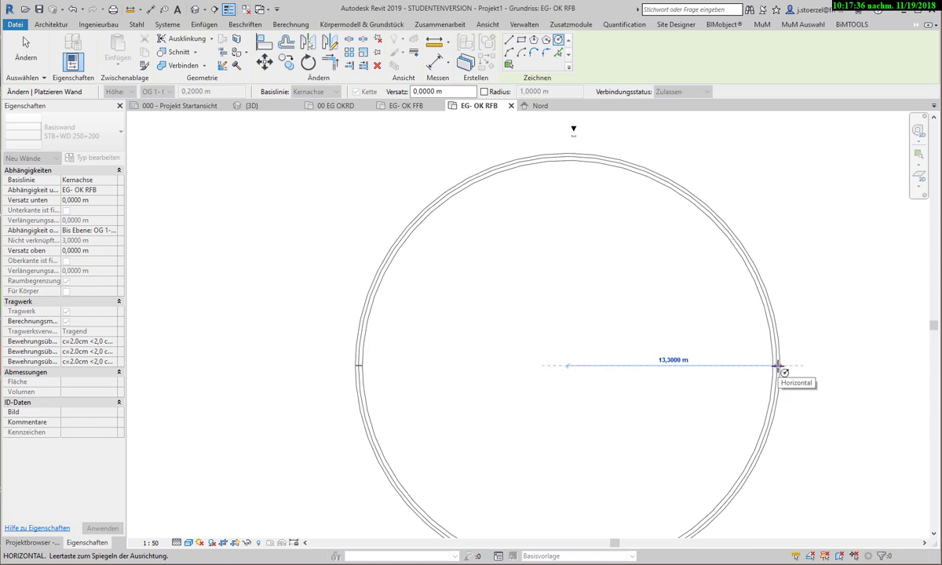
click(777, 366)
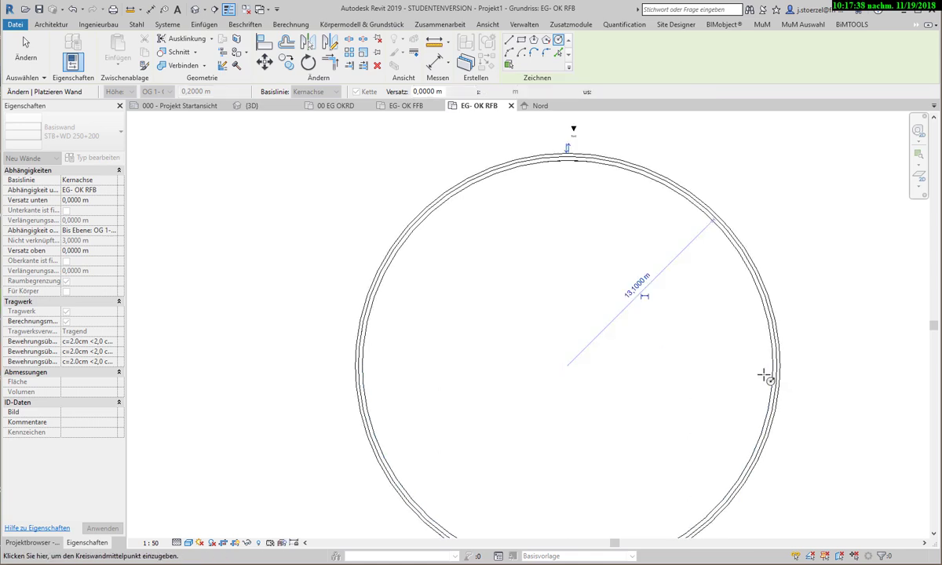
scroll(566, 273, down, 1)
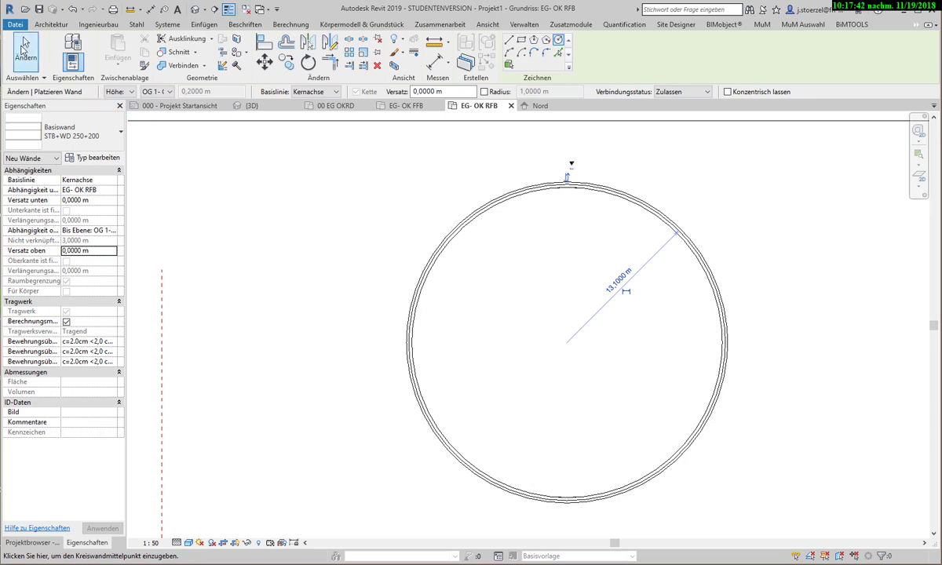
Finish wall placement, select both halves of the circular wall, and delete them
click(26, 48)
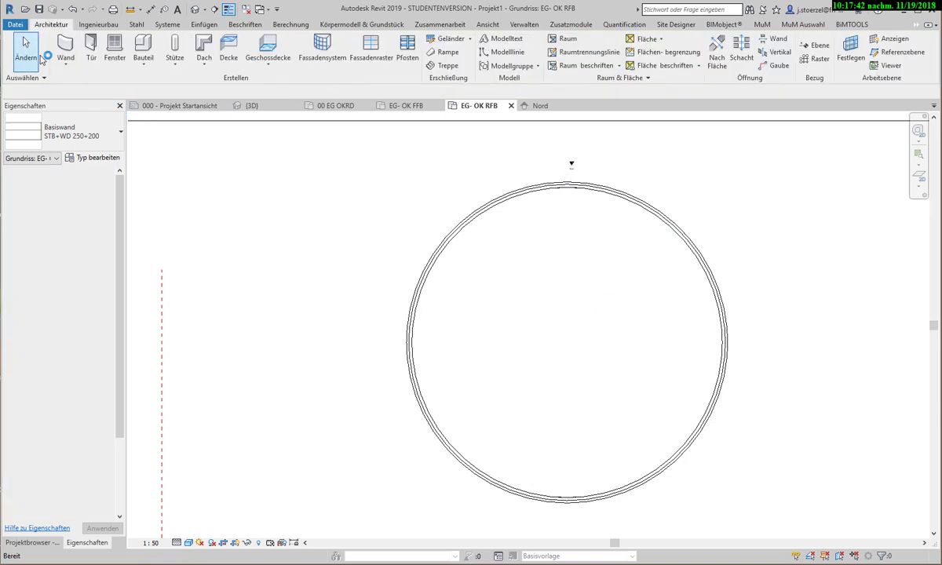
click(469, 216)
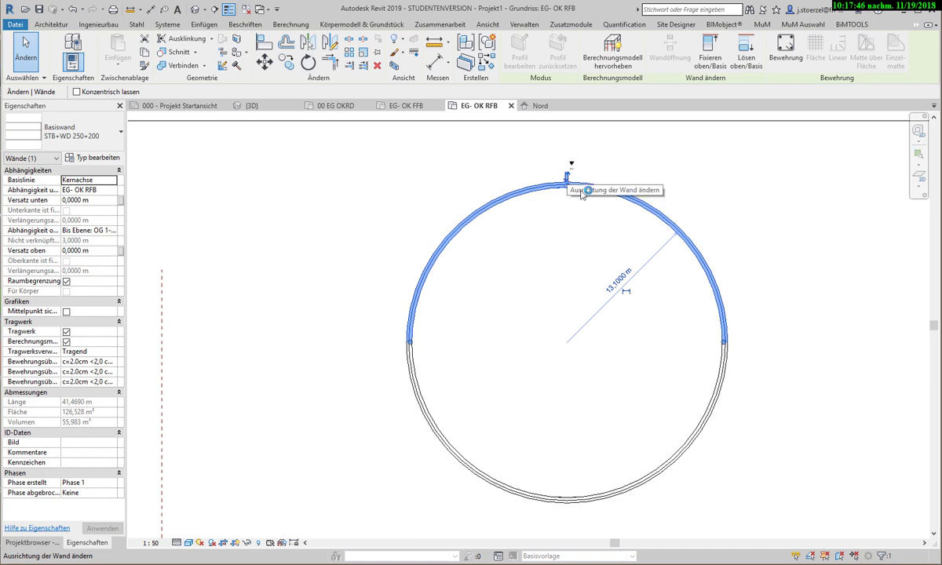
click(719, 390)
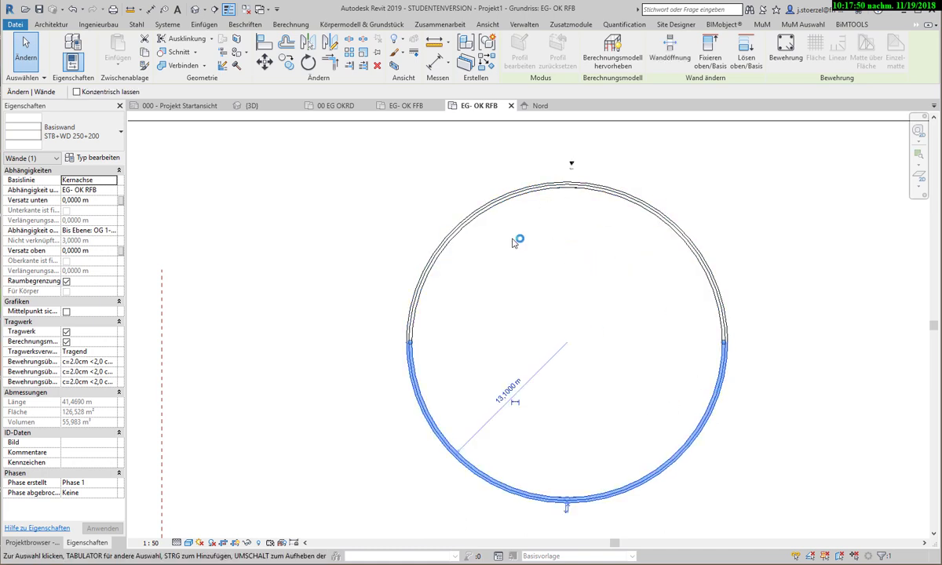
click(480, 224)
scroll(494, 182, up, 2)
scroll(532, 182, up, 3)
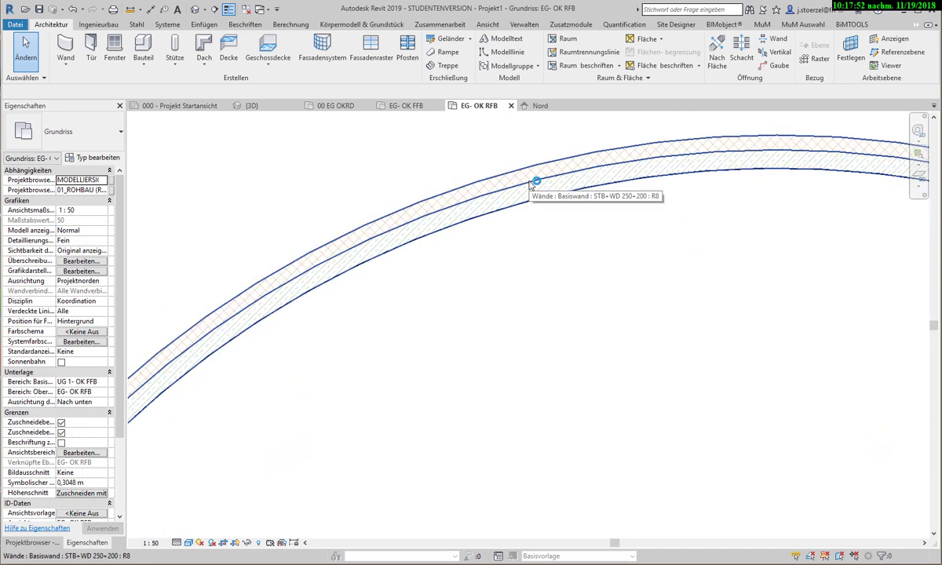
scroll(533, 183, down, 2)
scroll(534, 183, down, 2)
scroll(534, 183, down, 2)
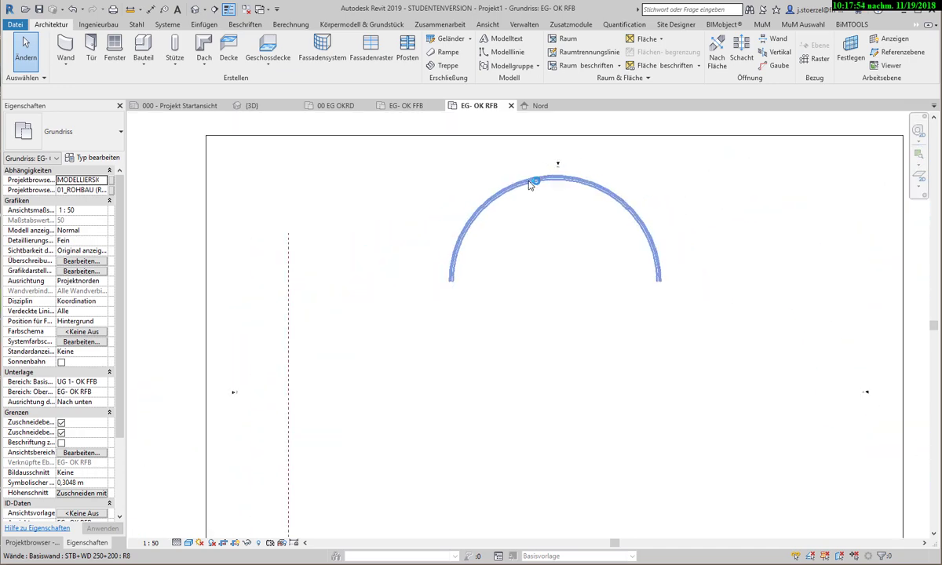
drag(400, 149, 431, 228)
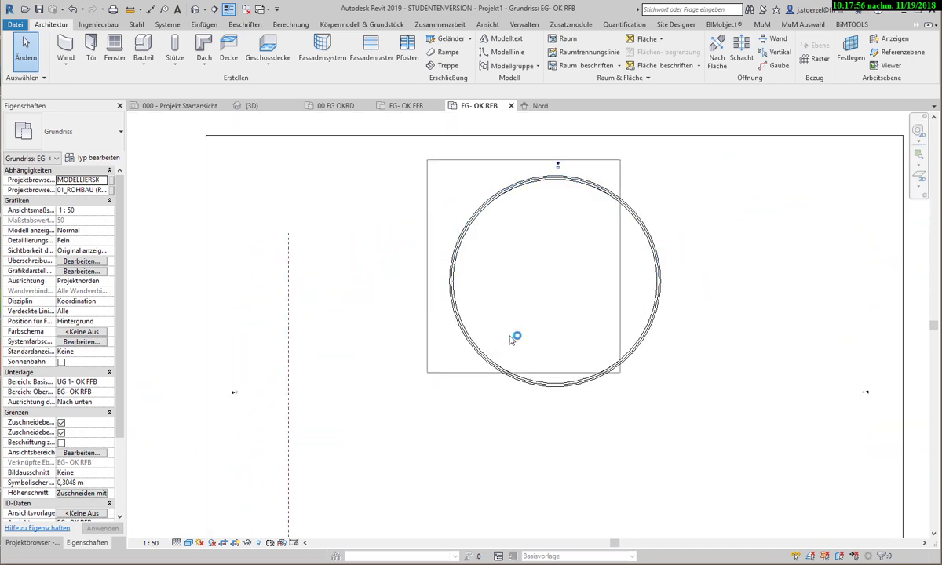
mouse_move(434, 183)
mouse_down()
mouse_move(714, 396)
mouse_move(439, 196)
mouse_up()
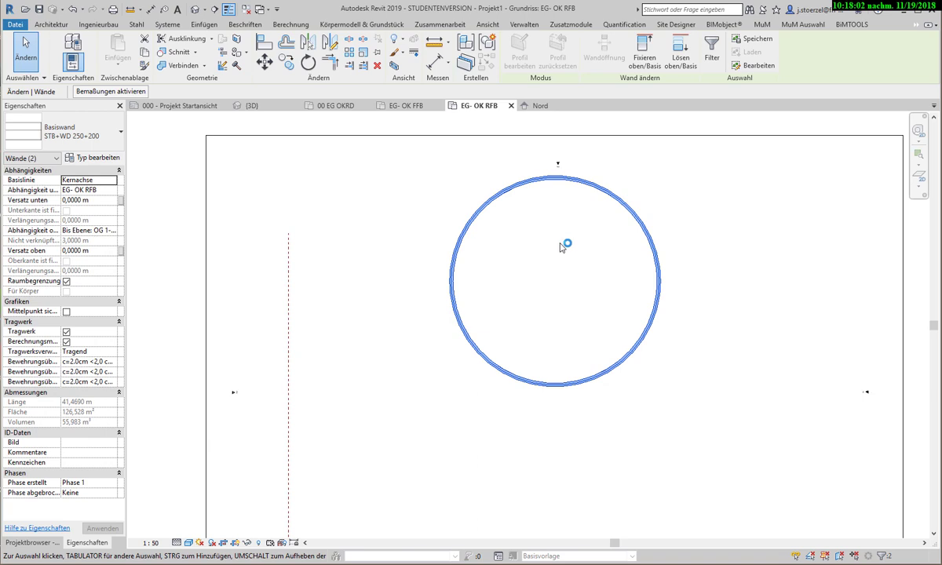
key(Delete)
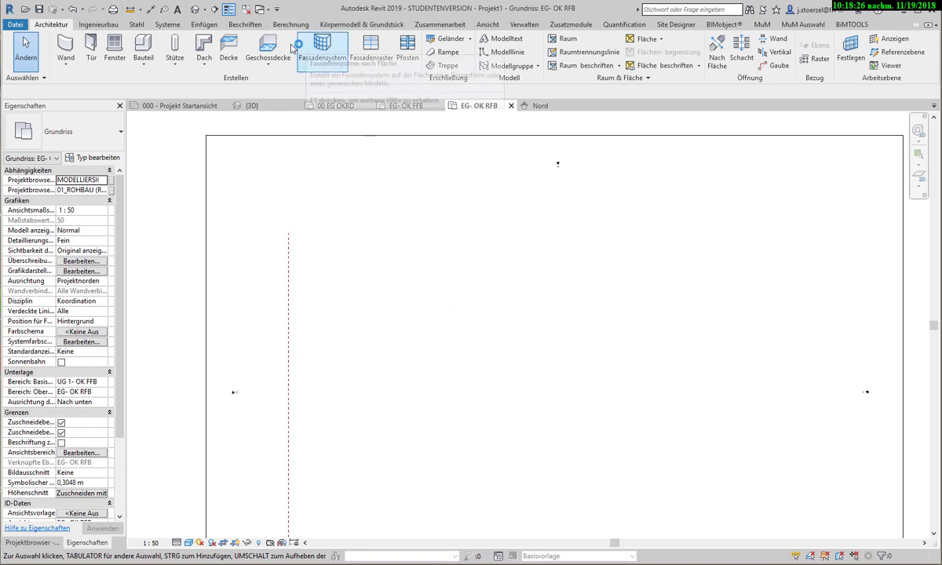
Draw an inscribed six-sided detail-line polygon with a 10,5 m radius in the plan's centre
click(247, 25)
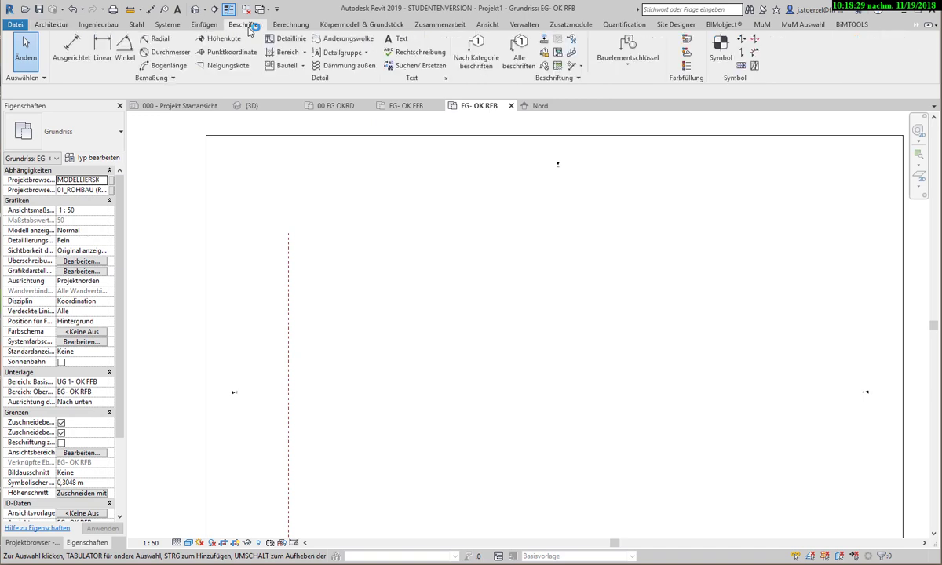
click(287, 39)
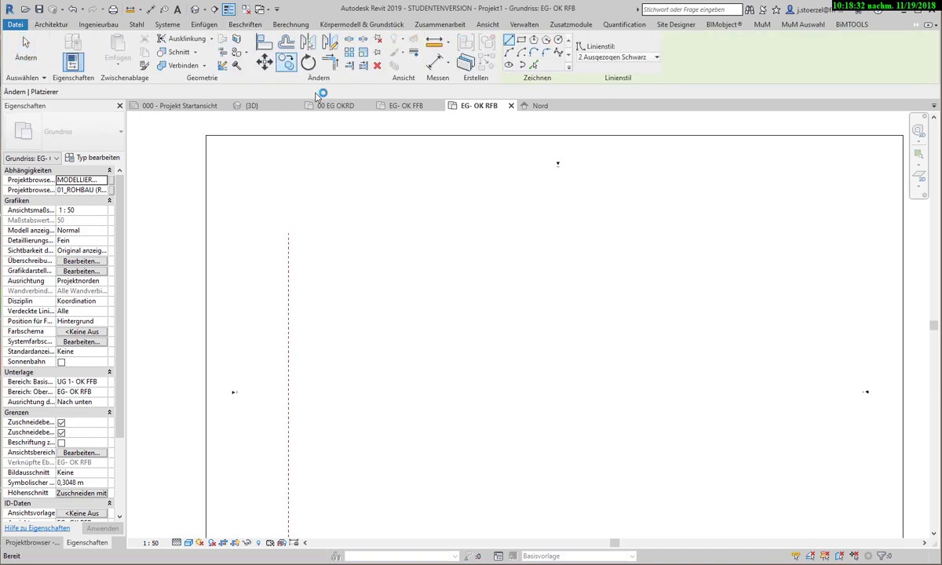
click(533, 40)
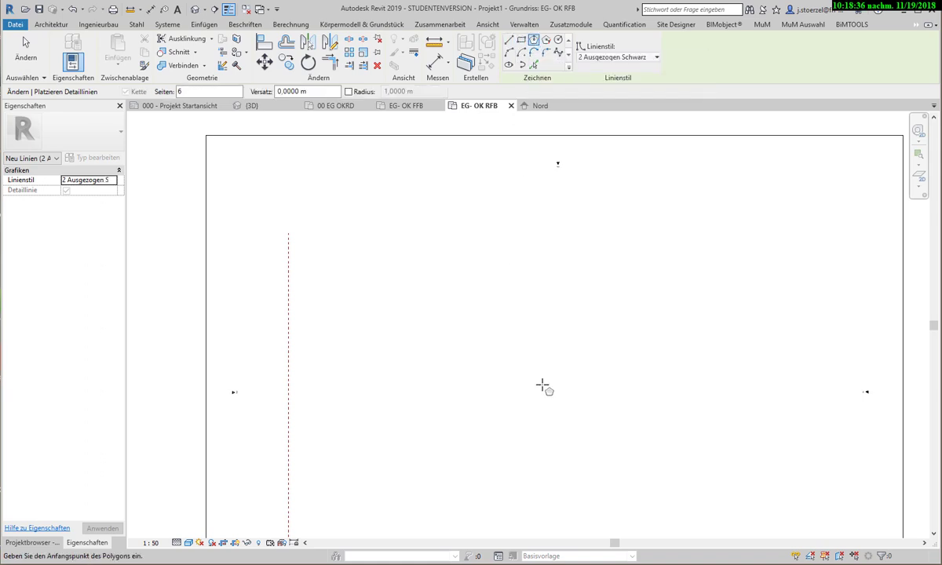
click(540, 387)
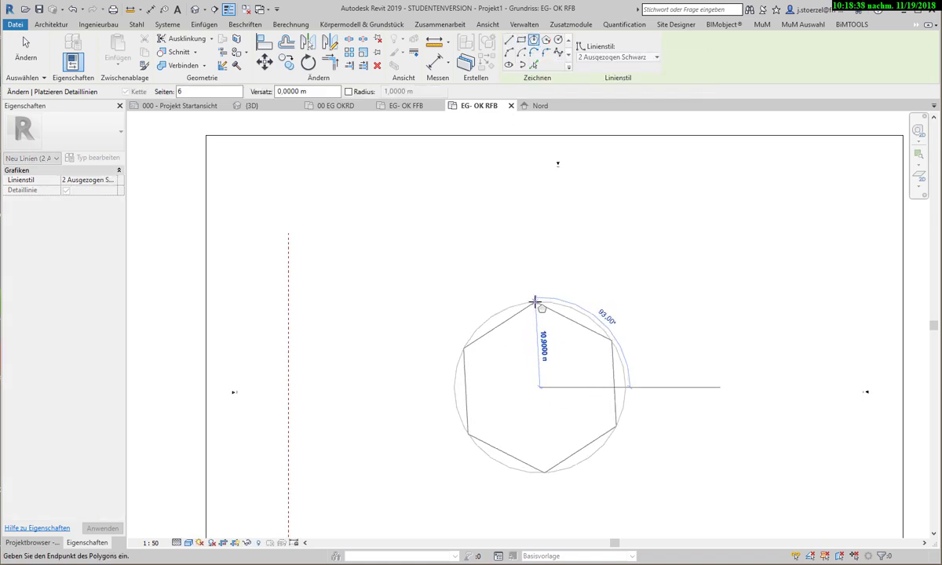
click(625, 387)
scroll(536, 404, up, 1)
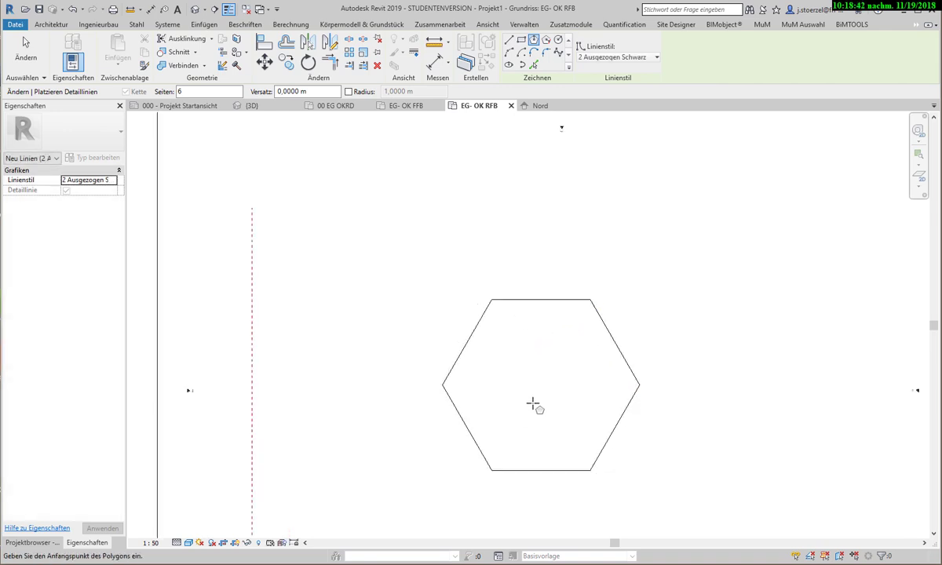
scroll(448, 318, up, 1)
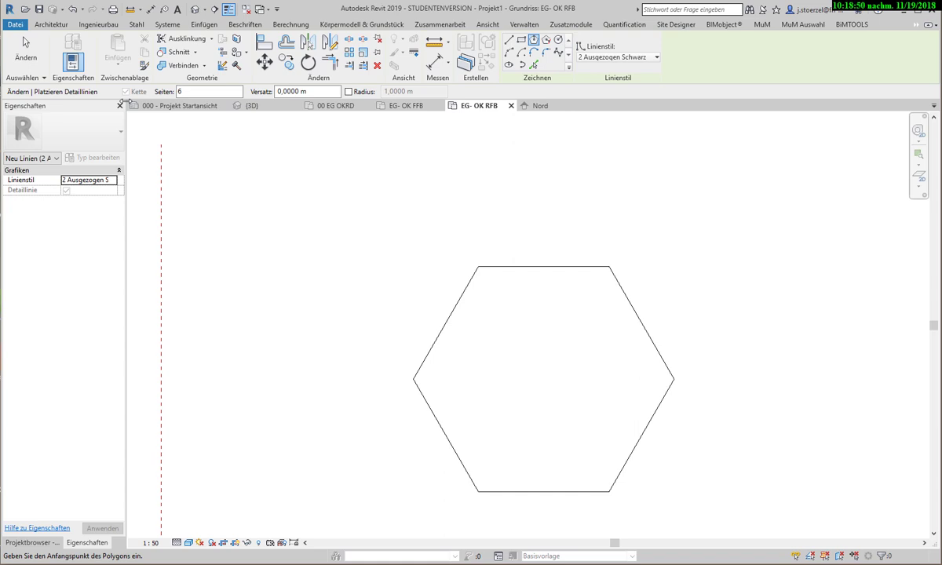
key(Escape)
key(Escape)
scroll(195, 189, up, 1)
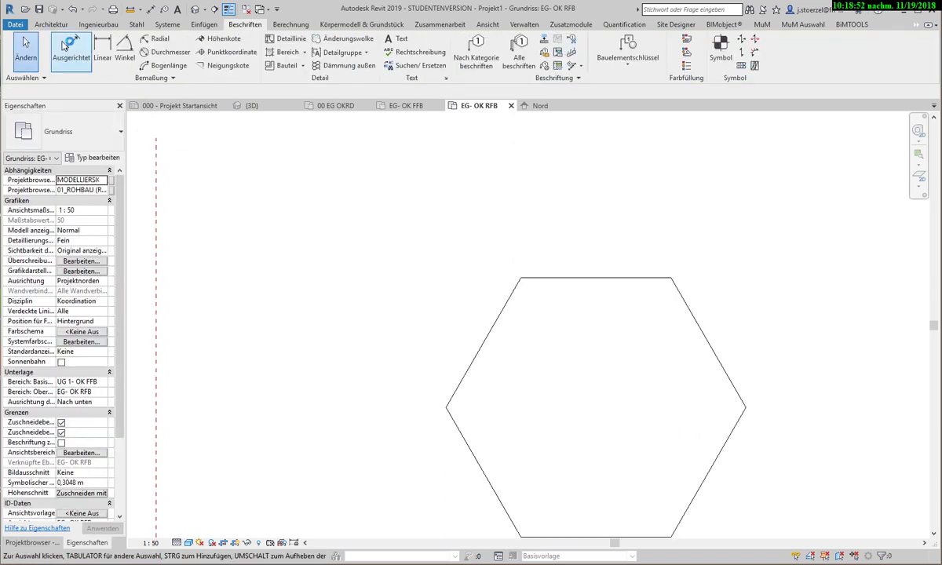
Start a load-bearing STB+WD 250+200 wall in Pick Lines mode, rising to OG 1 - OK RFB
click(49, 24)
click(65, 63)
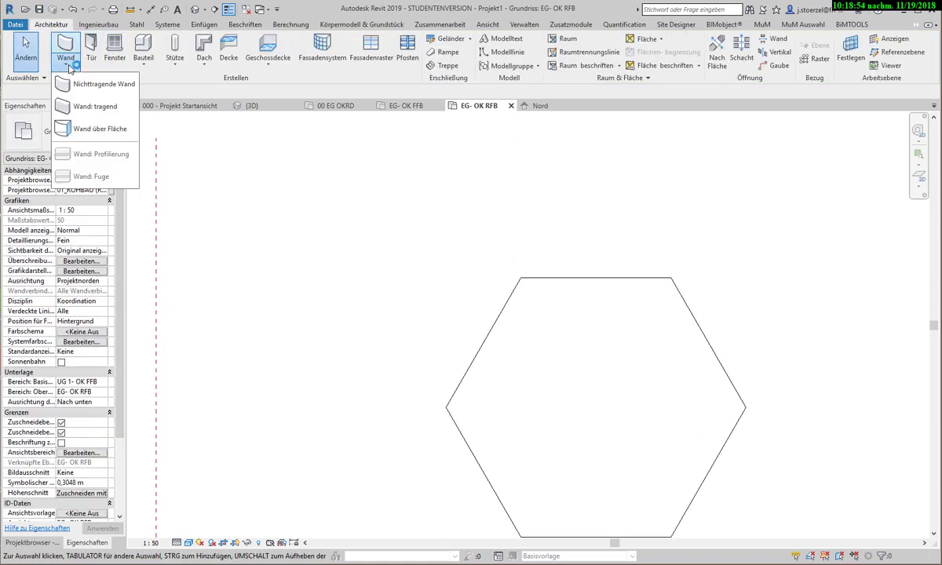
click(95, 107)
click(95, 107)
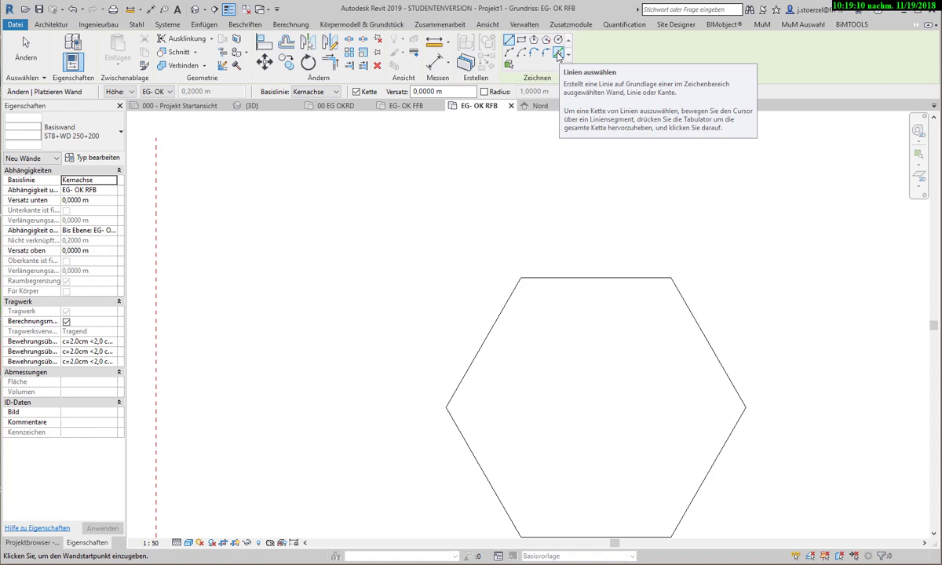
click(558, 54)
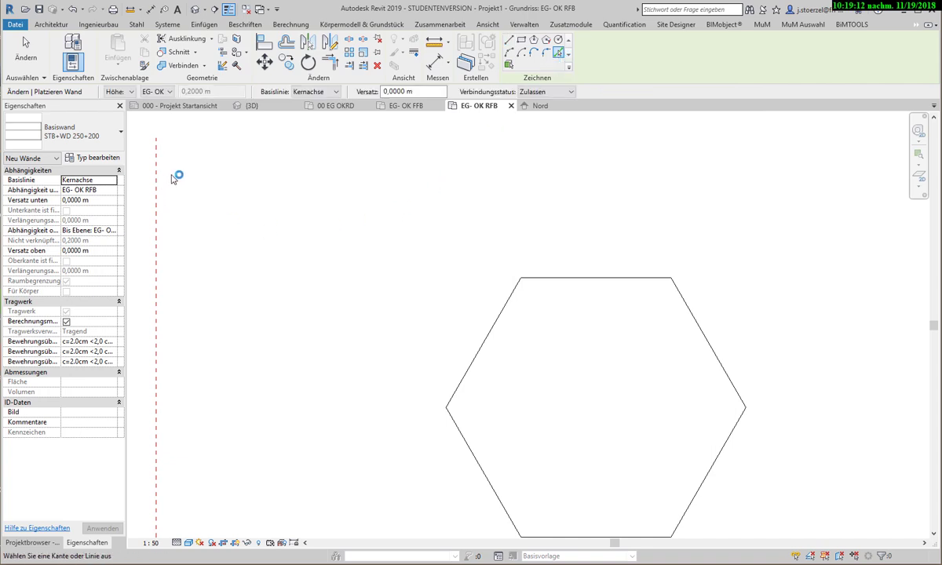
click(169, 91)
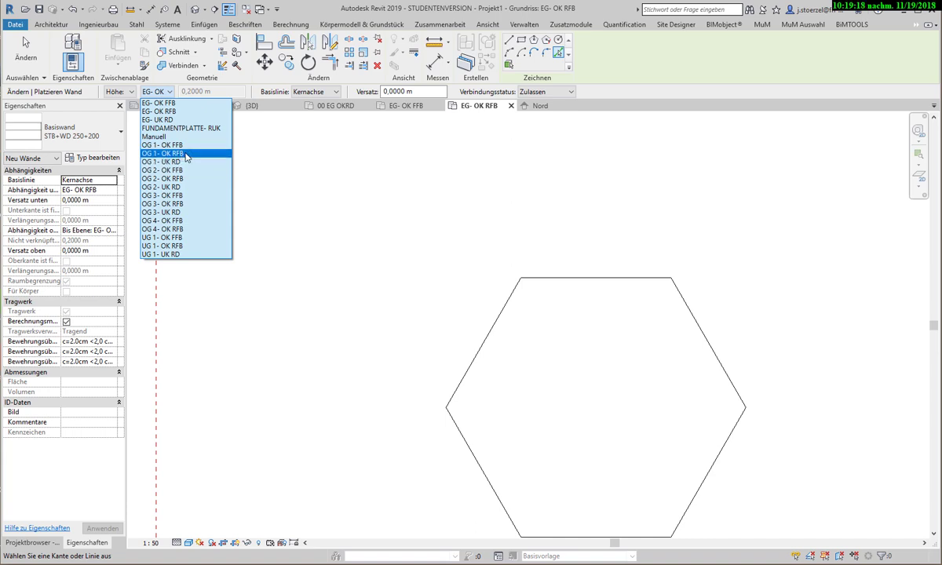
click(182, 158)
click(186, 159)
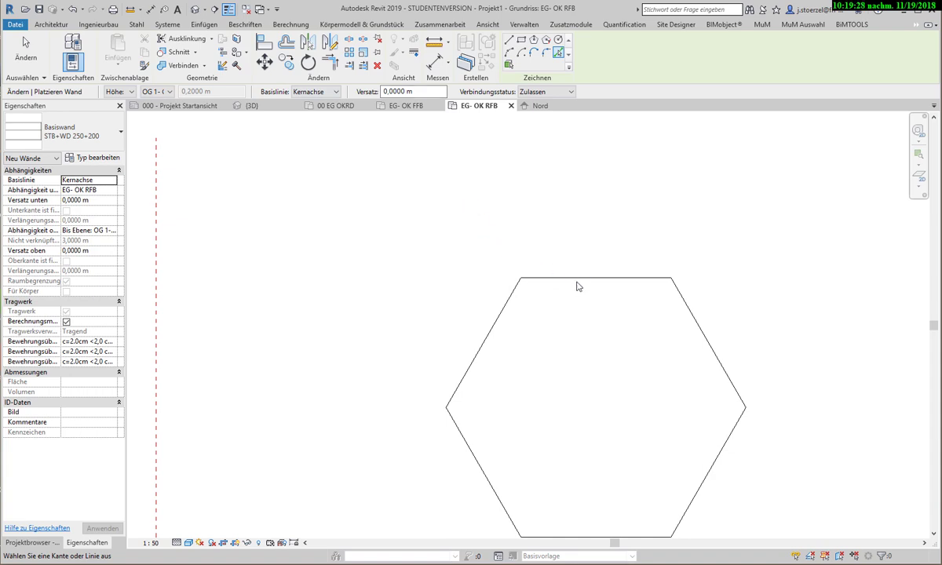
Create walls along the first hexagon edges, through the diagonals down to the bottom edge
double_click(404, 91)
scroll(561, 280, up, 3)
scroll(542, 280, up, 2)
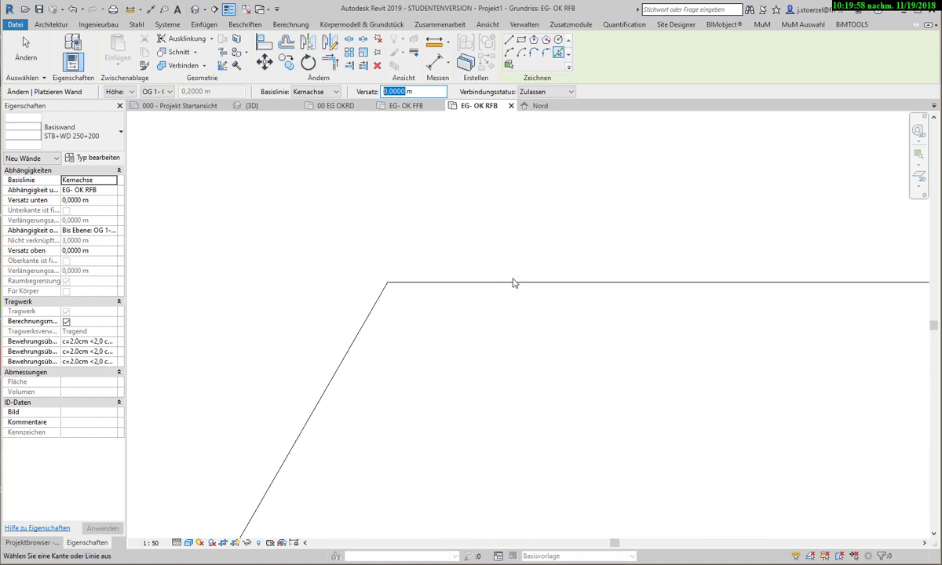
click(514, 285)
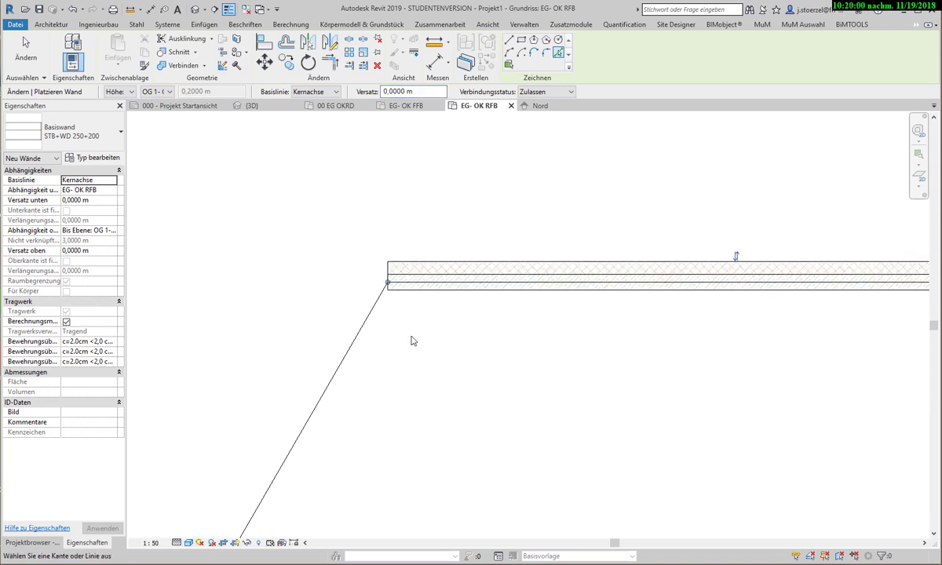
click(375, 317)
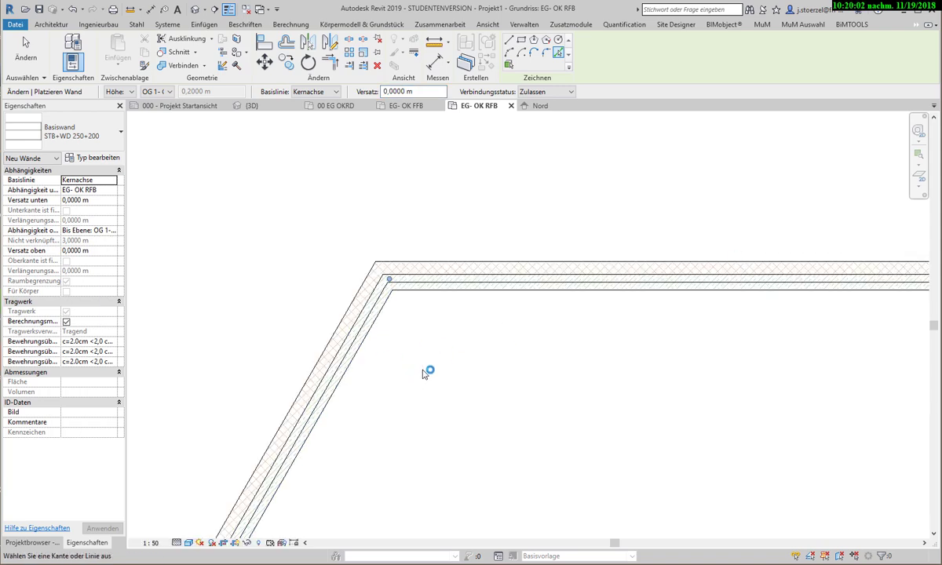
scroll(431, 370, down, 2)
middle_drag(431, 370, 524, 185)
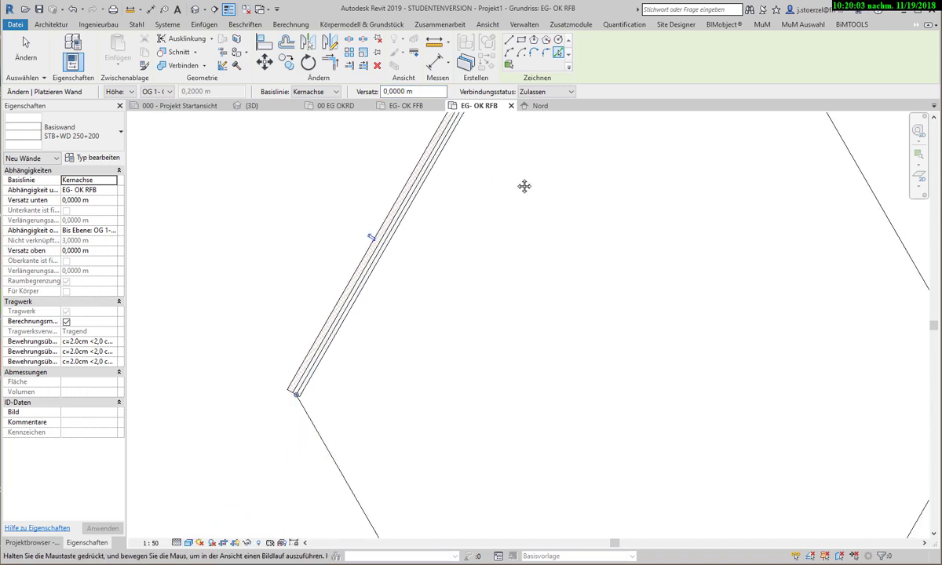
click(324, 424)
scroll(421, 425, down, 1)
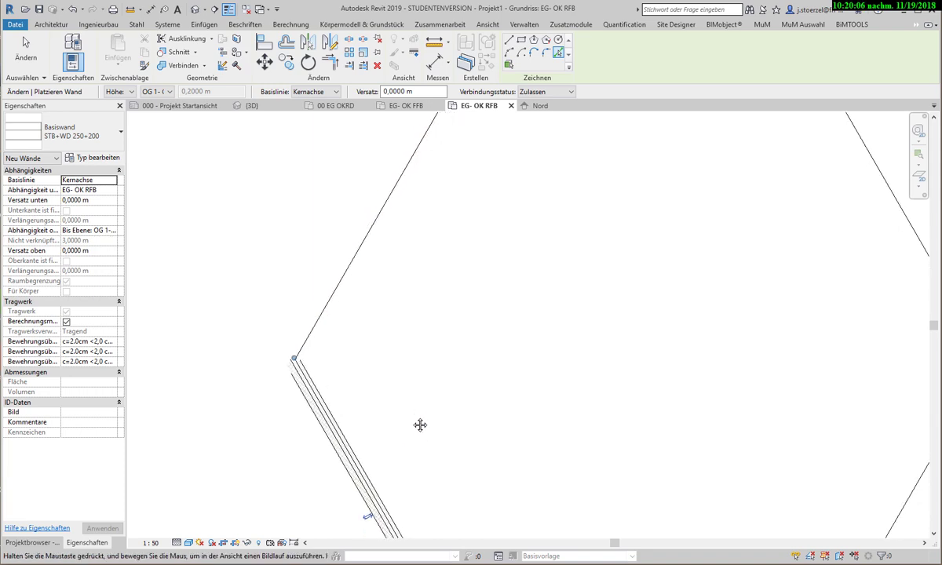
middle_drag(421, 424, 389, 199)
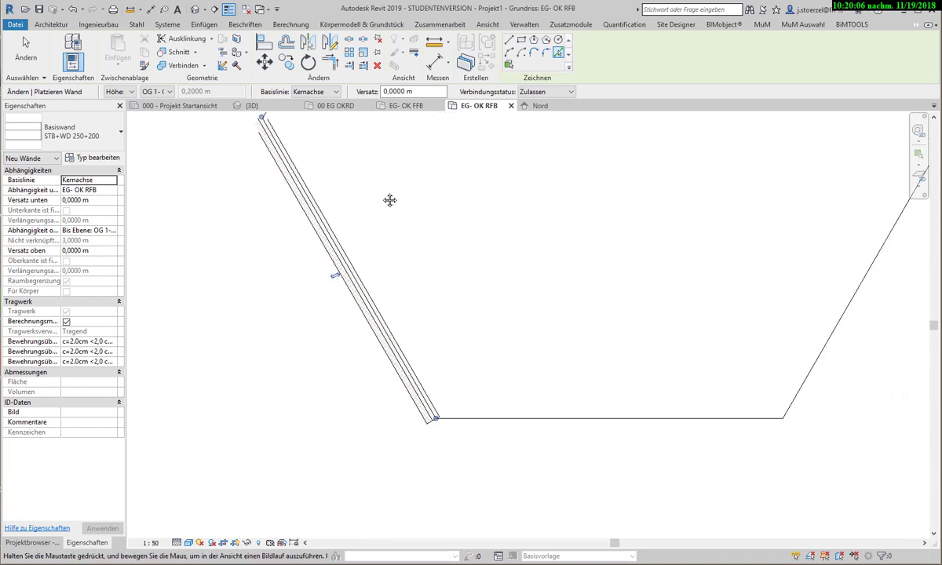
click(475, 419)
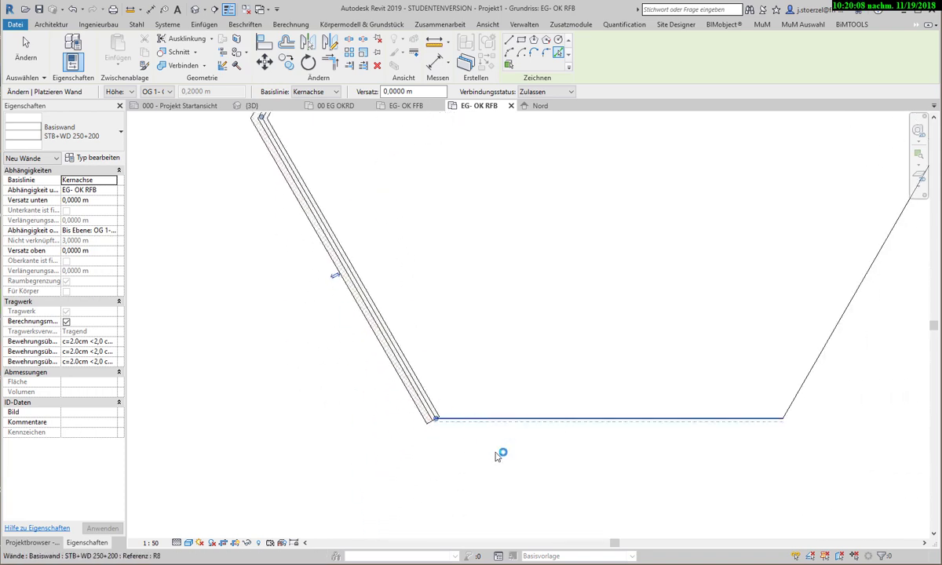
Trace the right diagonal and final hexagon edges with walls, closing the ring
click(807, 376)
middle_drag(830, 435, 648, 267)
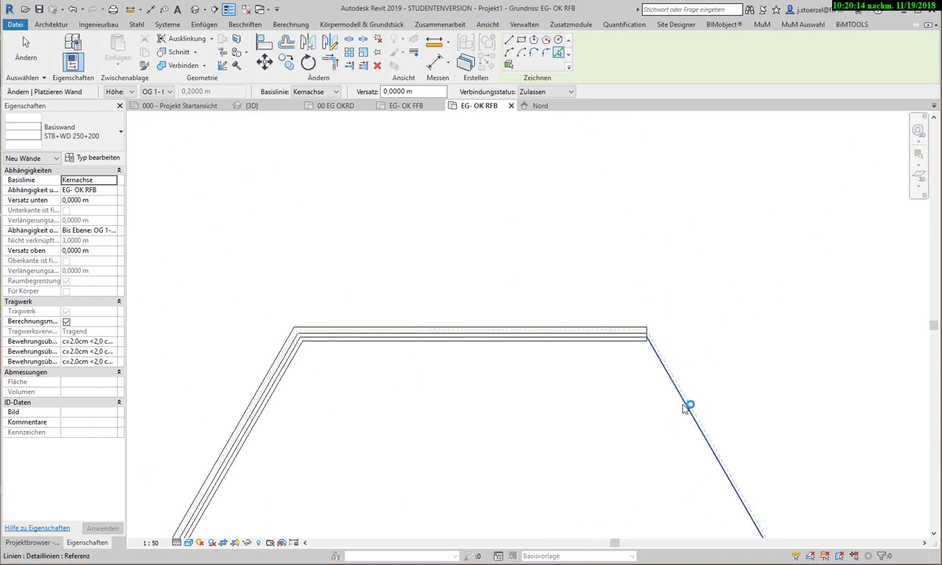
click(685, 406)
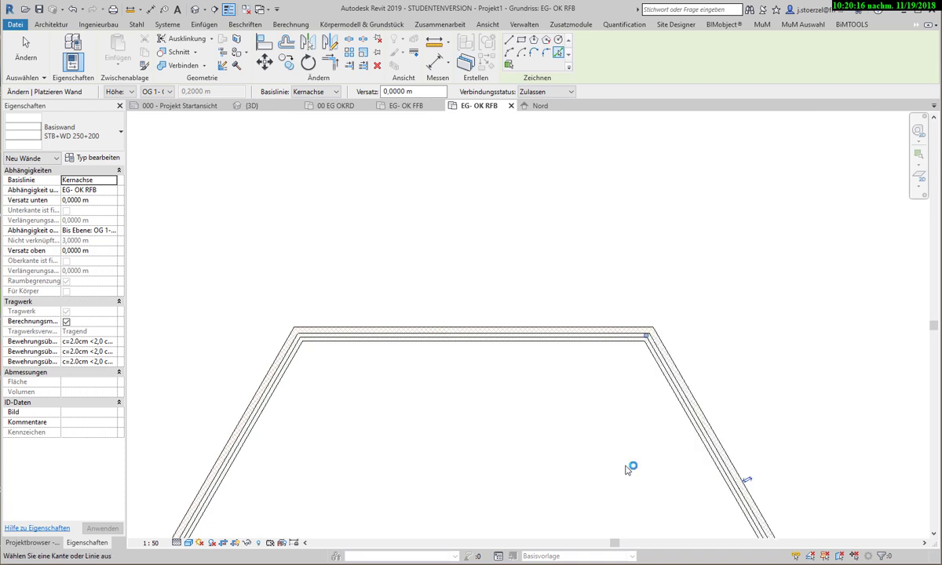
scroll(628, 470, down, 2)
middle_drag(628, 470, 656, 282)
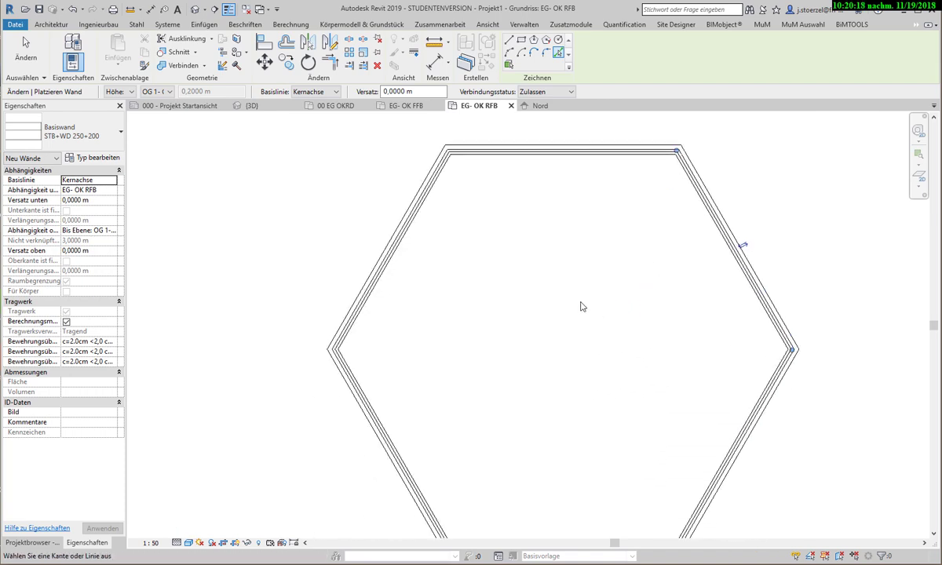
scroll(556, 290, down, 2)
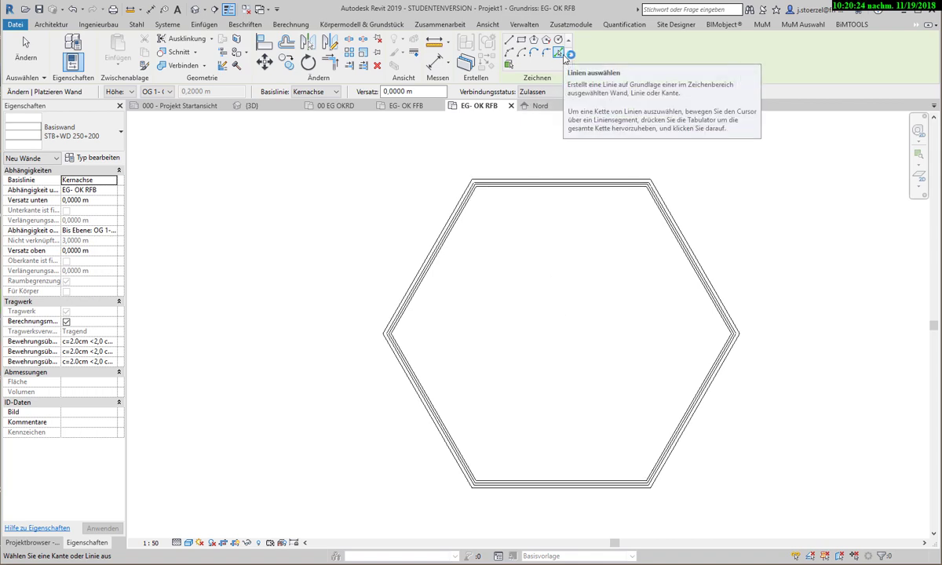
key(Escape)
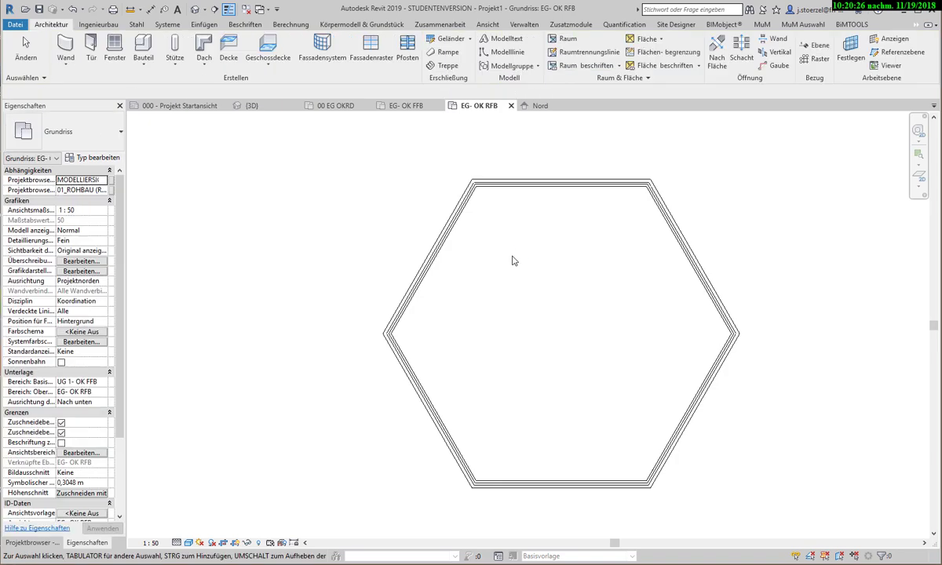
Select the top wall to check it: 11,0155 m long, 35,385 m²
scroll(477, 235, up, 2)
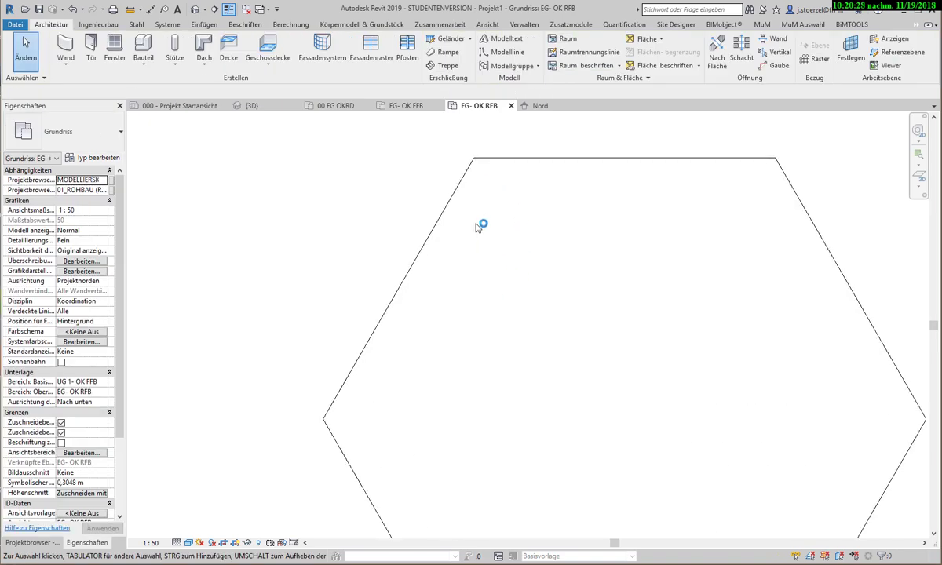
scroll(478, 232, up, 3)
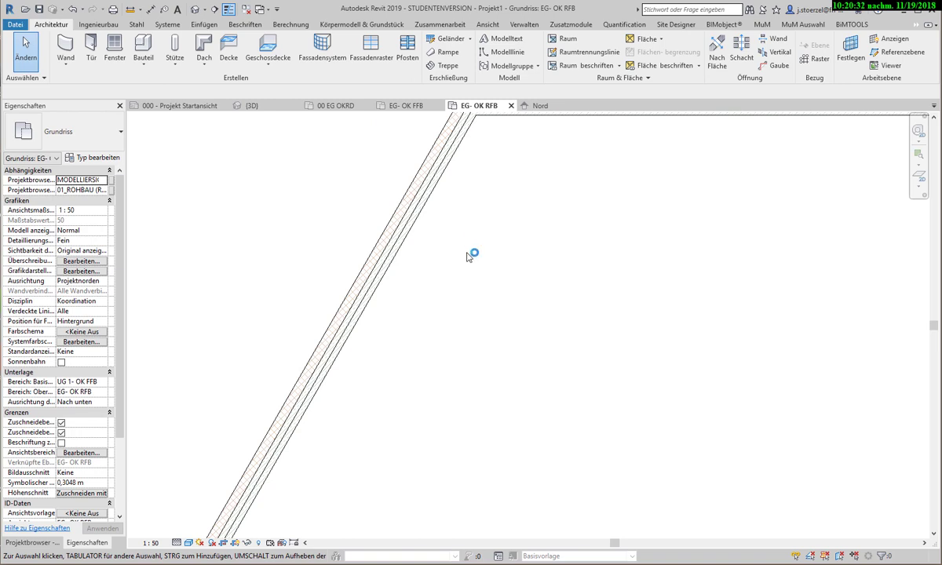
scroll(468, 257, down, 1)
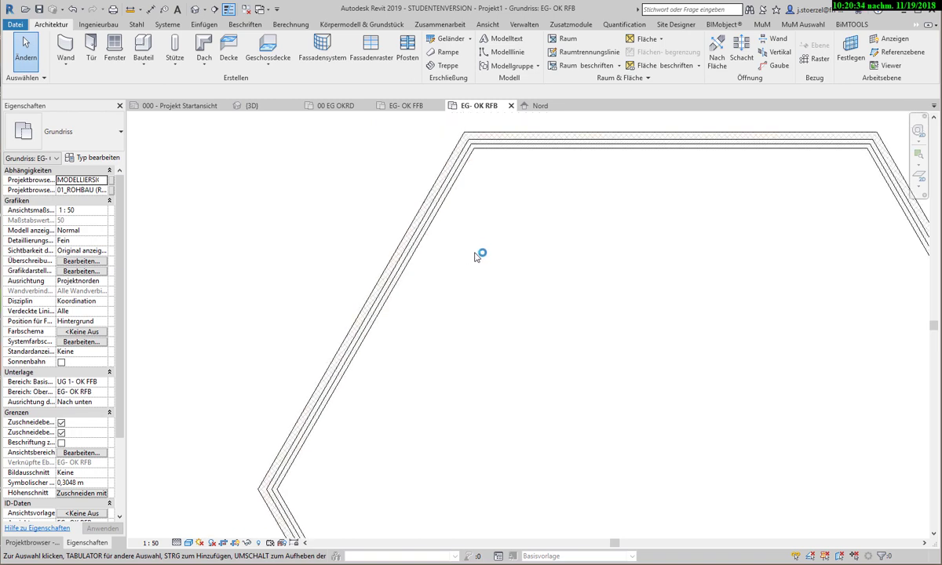
scroll(471, 257, down, 1)
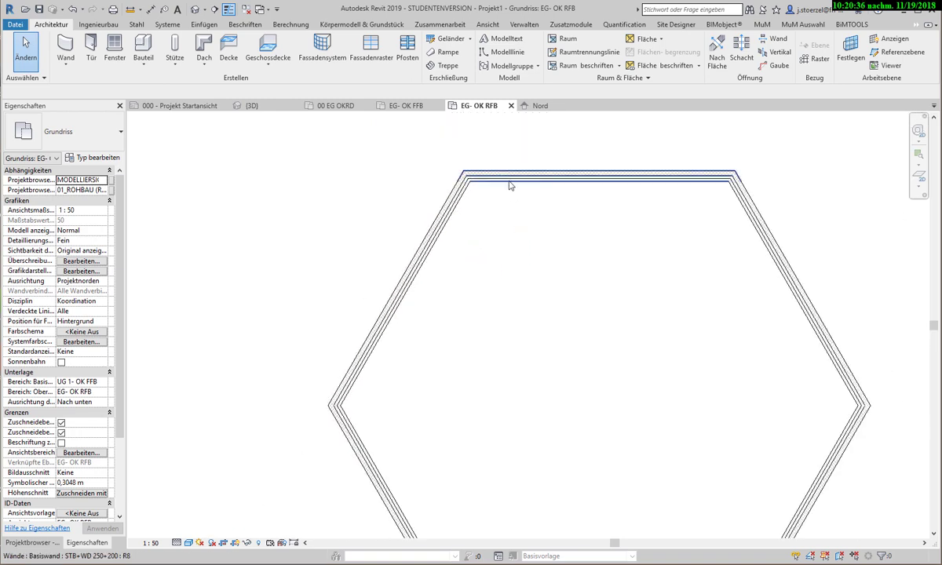
click(510, 182)
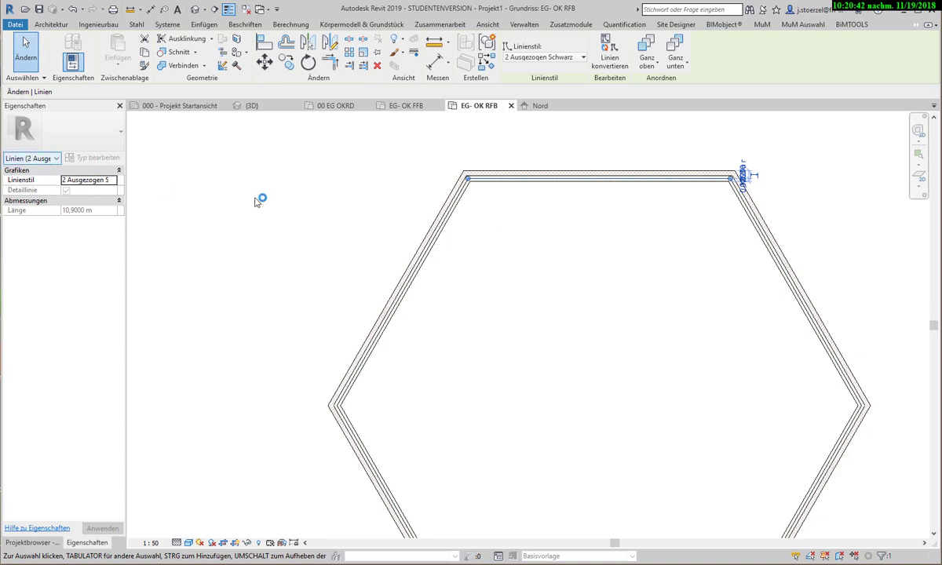
scroll(506, 163, up, 2)
click(505, 200)
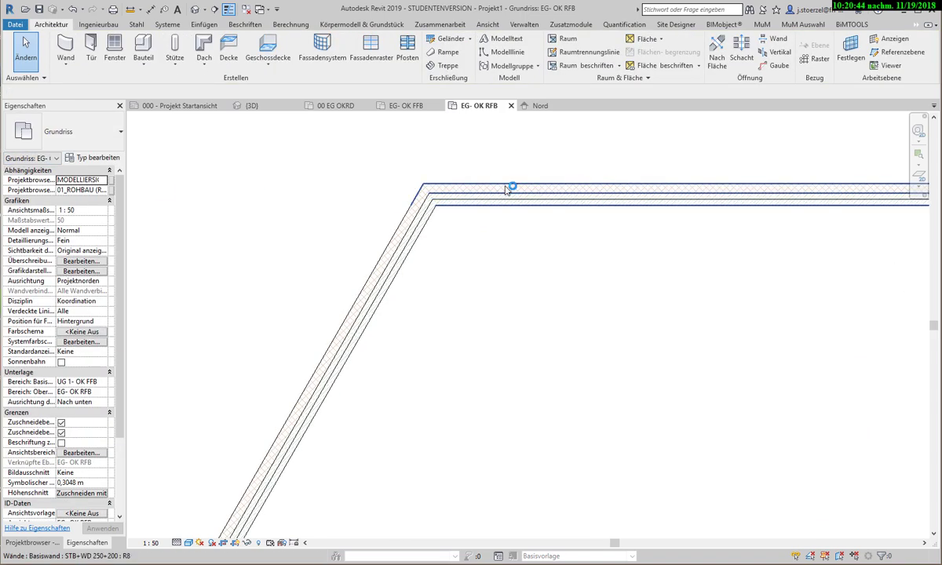
scroll(481, 303, down, 2)
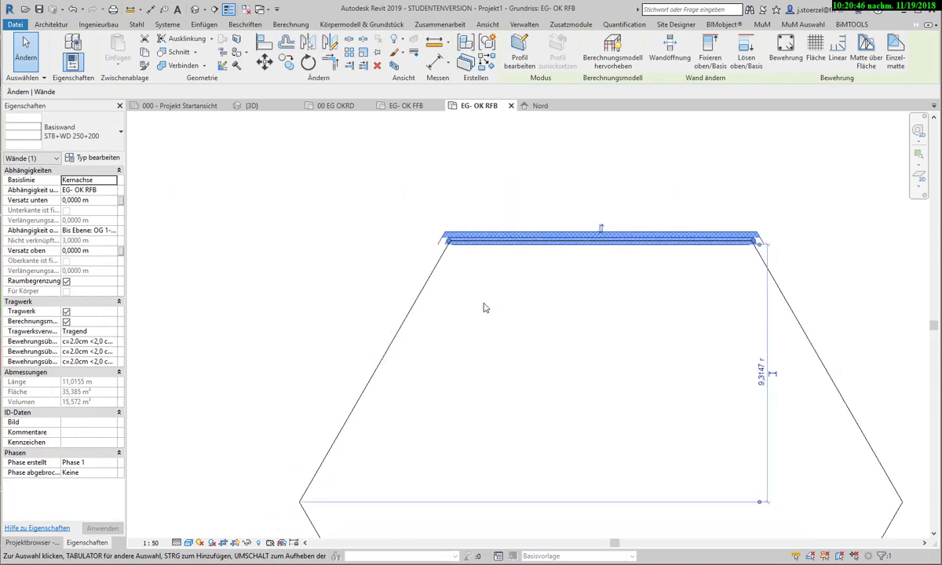
middle_drag(547, 325, 453, 251)
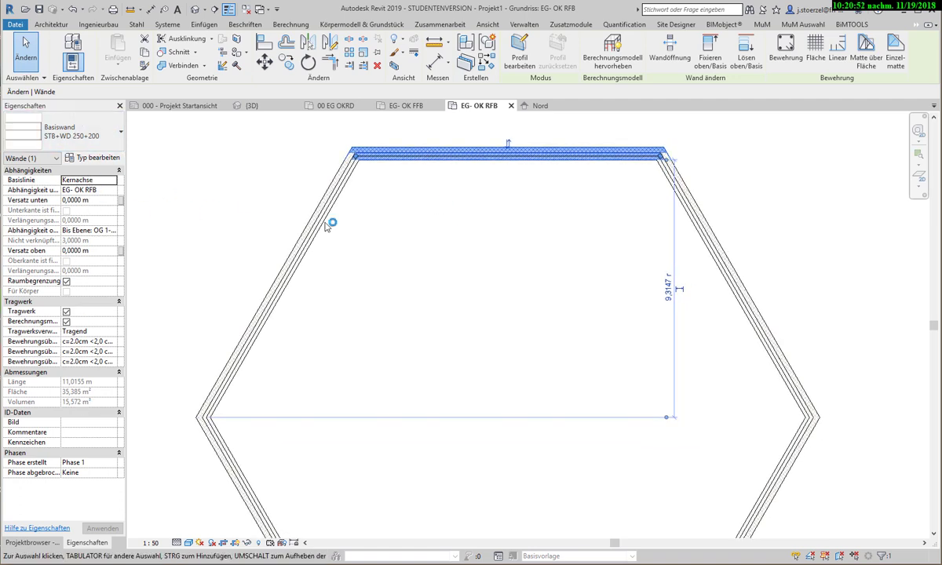
Place similar walls in rectangle mode, topped at OG 1- OK RFB, without saving
right_click(455, 153)
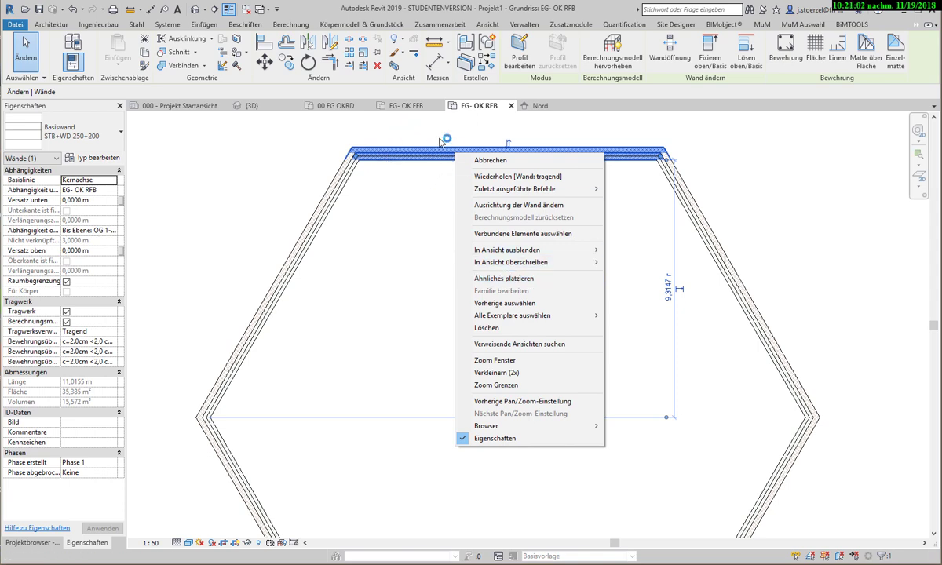
click(533, 279)
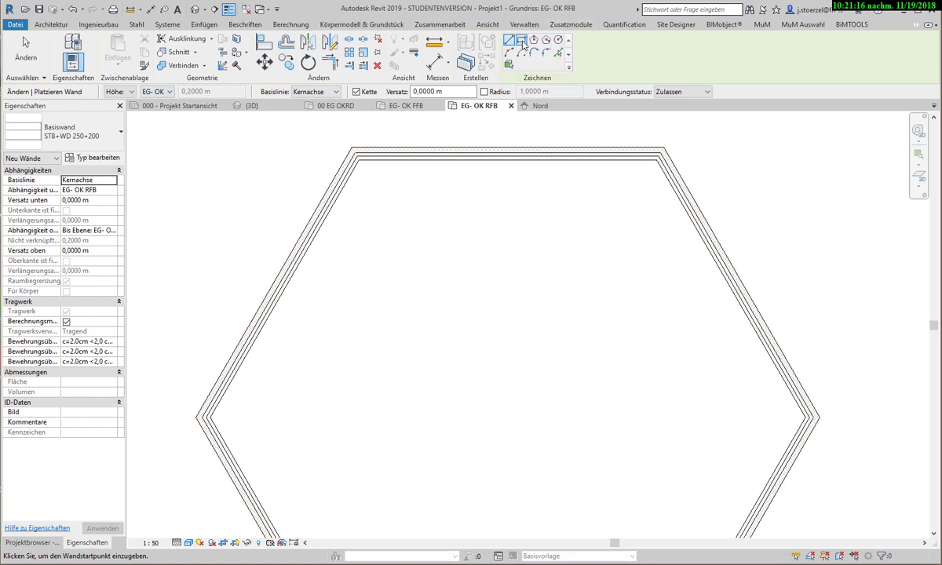
click(522, 40)
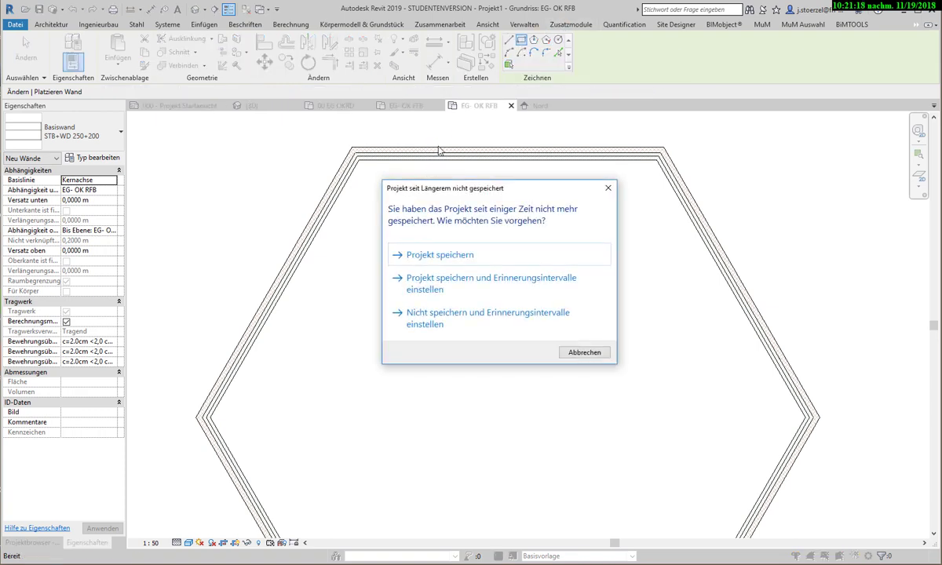
click(584, 353)
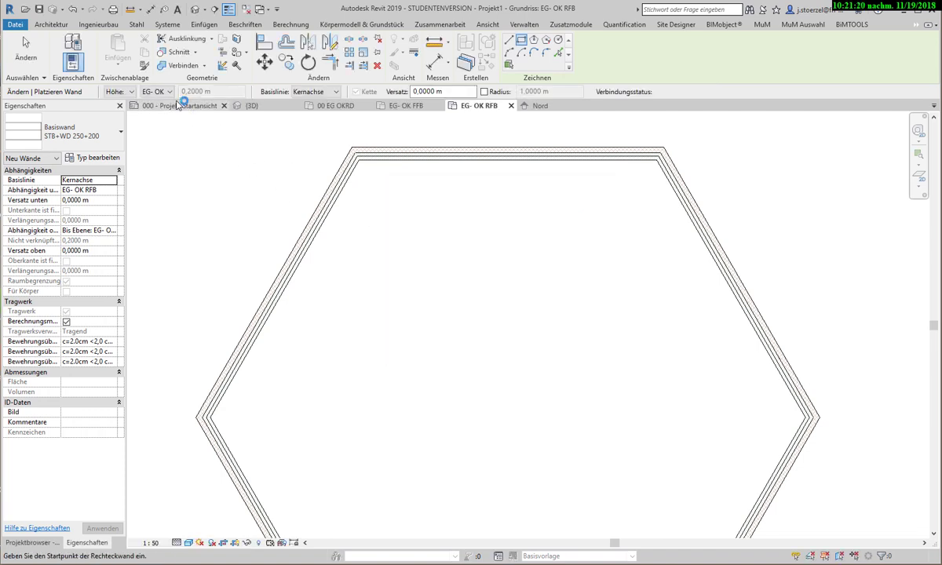
click(166, 92)
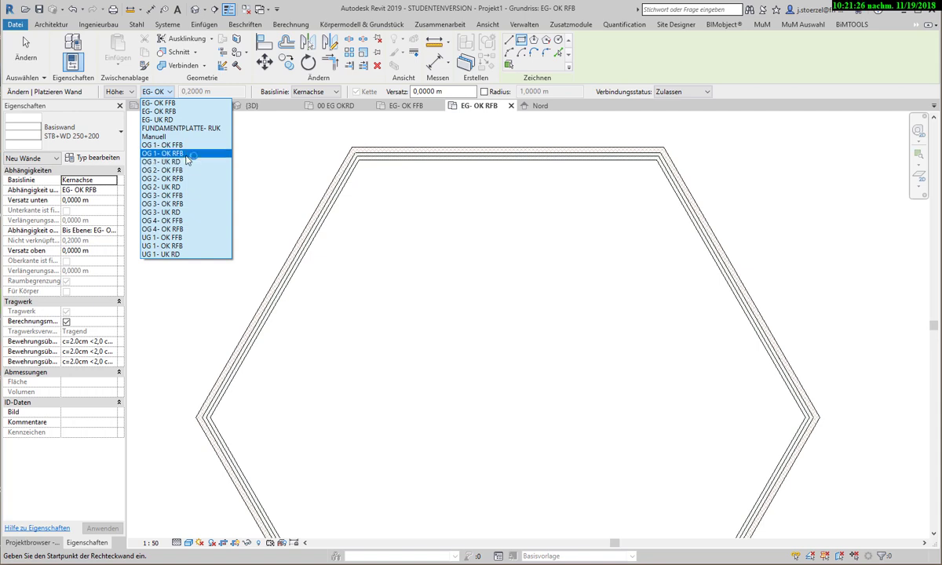
click(161, 153)
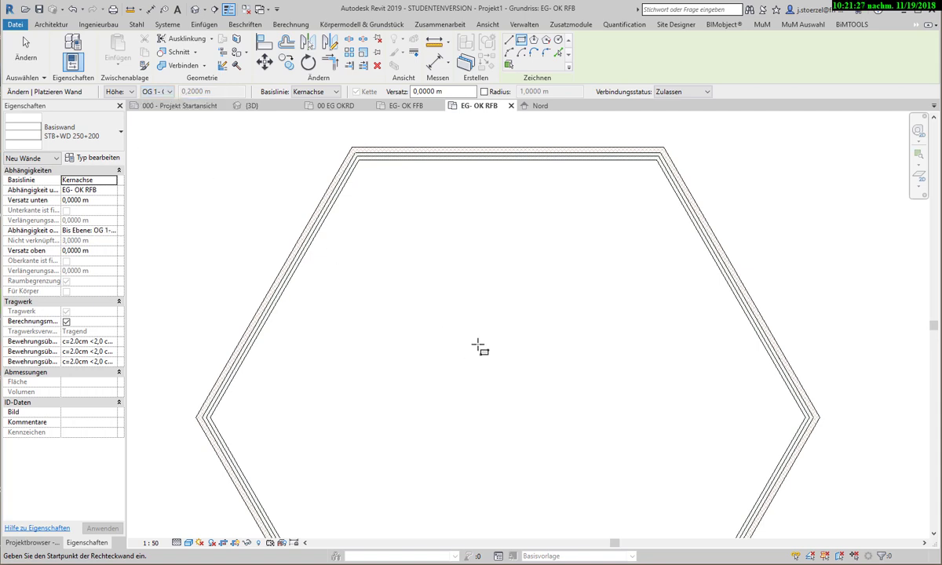
Draw the 7,45 × 5,35 m rectangular wall box inside the hexagon
click(435, 269)
scroll(652, 426, up, 1)
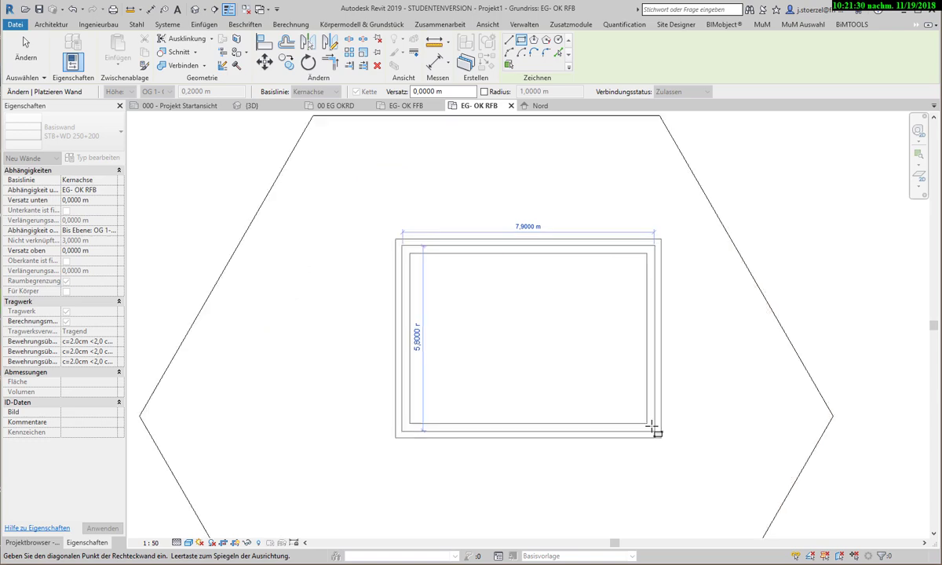
scroll(652, 427, up, 1)
click(640, 424)
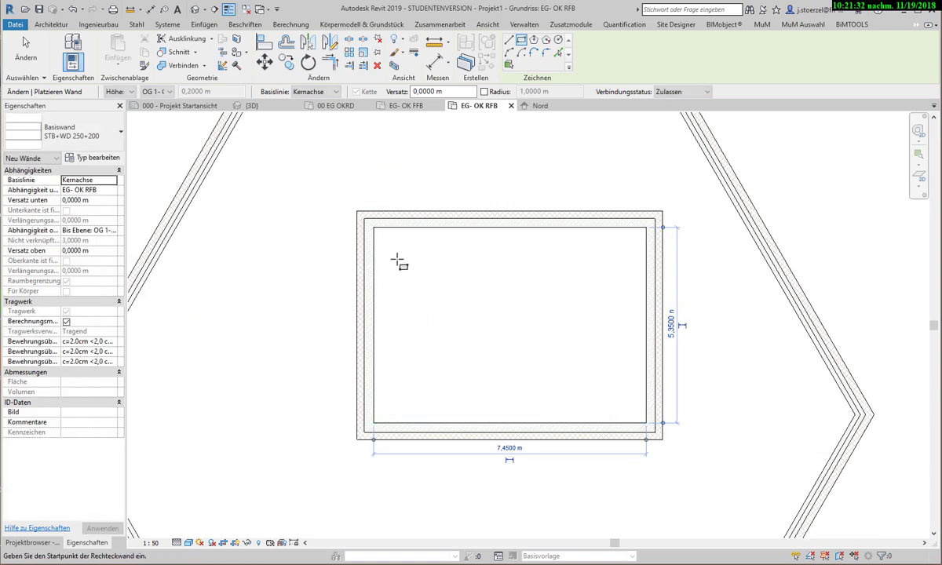
key(Escape)
key(Escape)
Set the inner box's width dimension to 8 m via the right wall's temporary dimension
scroll(411, 252, down, 1)
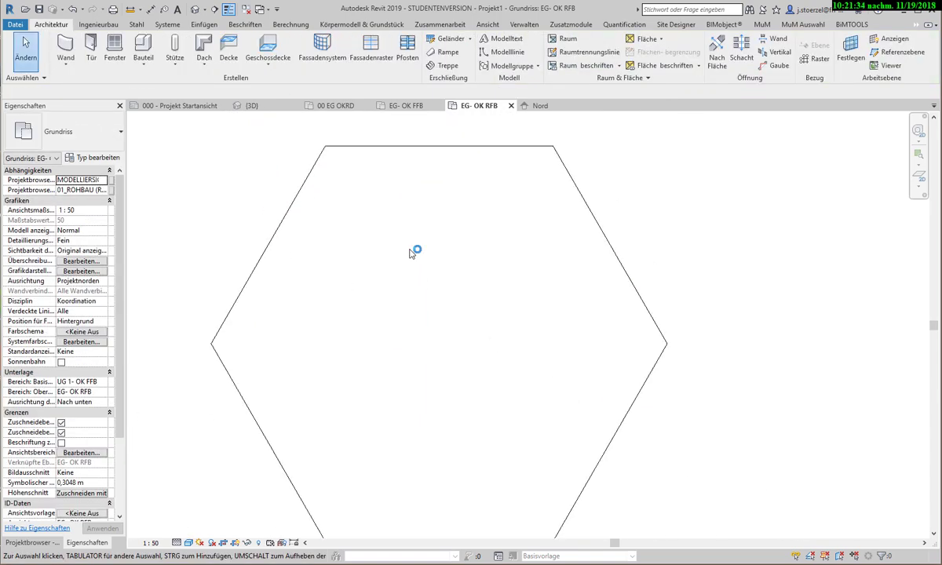
scroll(412, 252, down, 1)
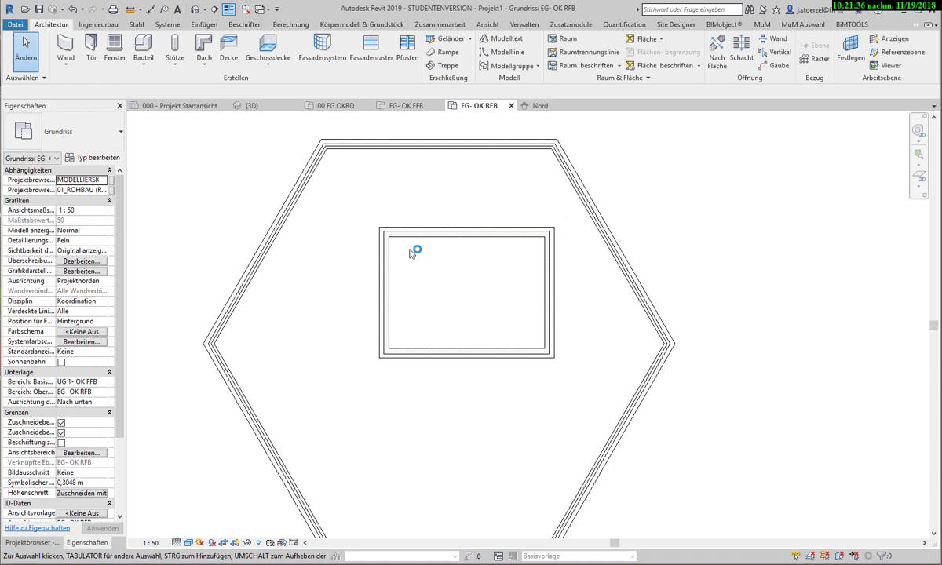
scroll(411, 252, down, 1)
scroll(412, 252, down, 1)
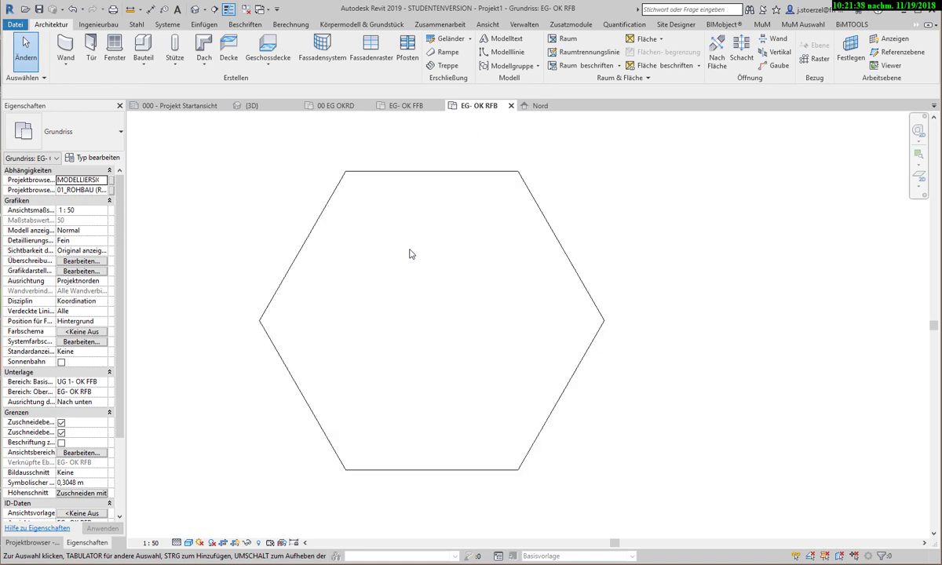
scroll(394, 297, up, 2)
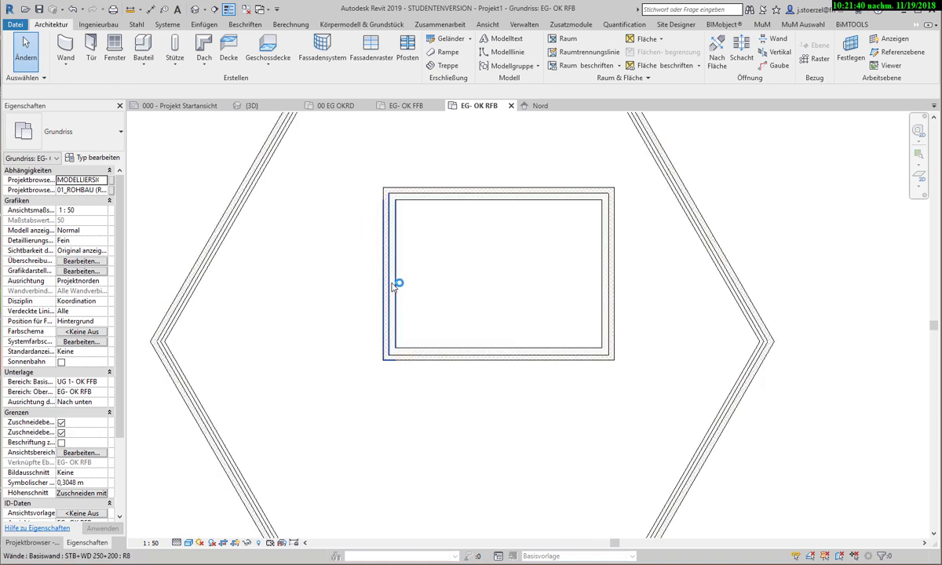
click(390, 279)
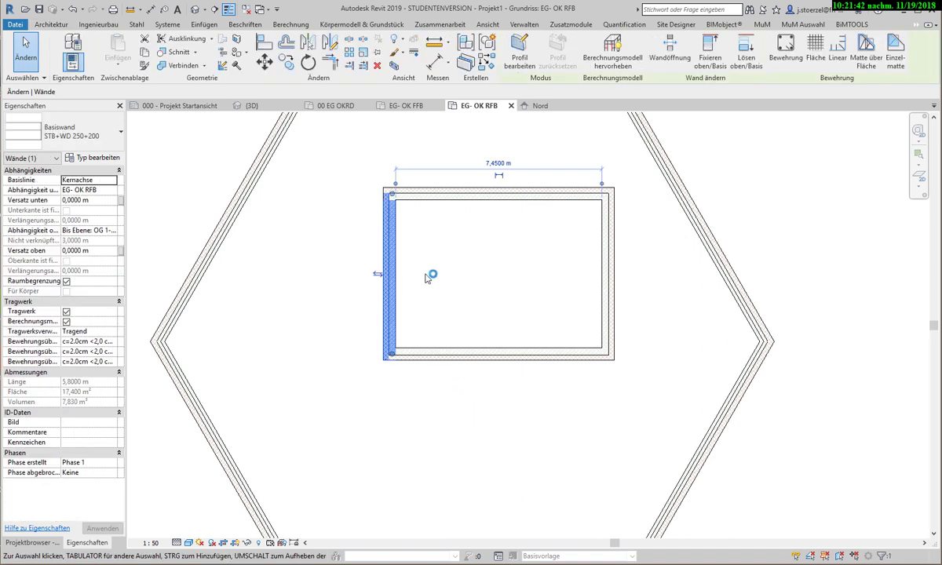
click(612, 276)
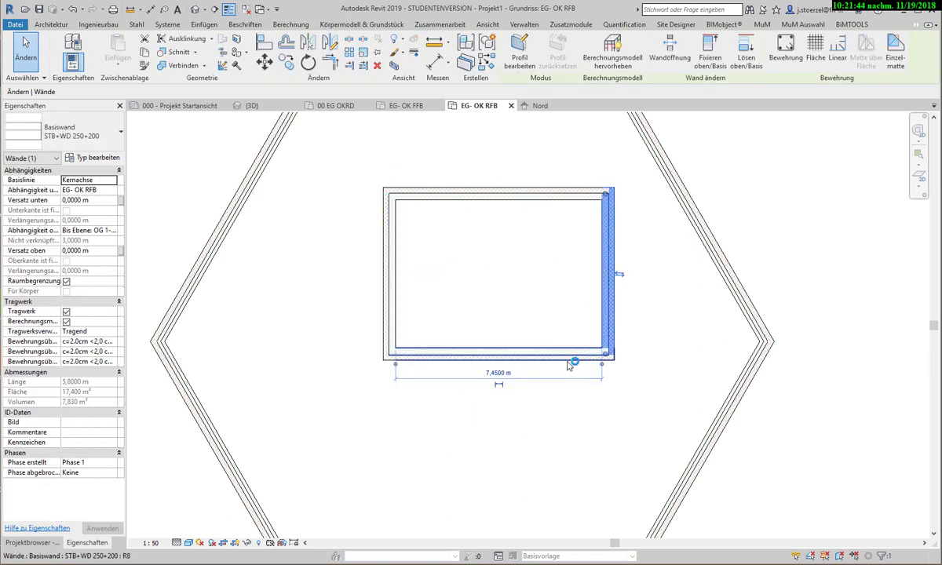
click(392, 241)
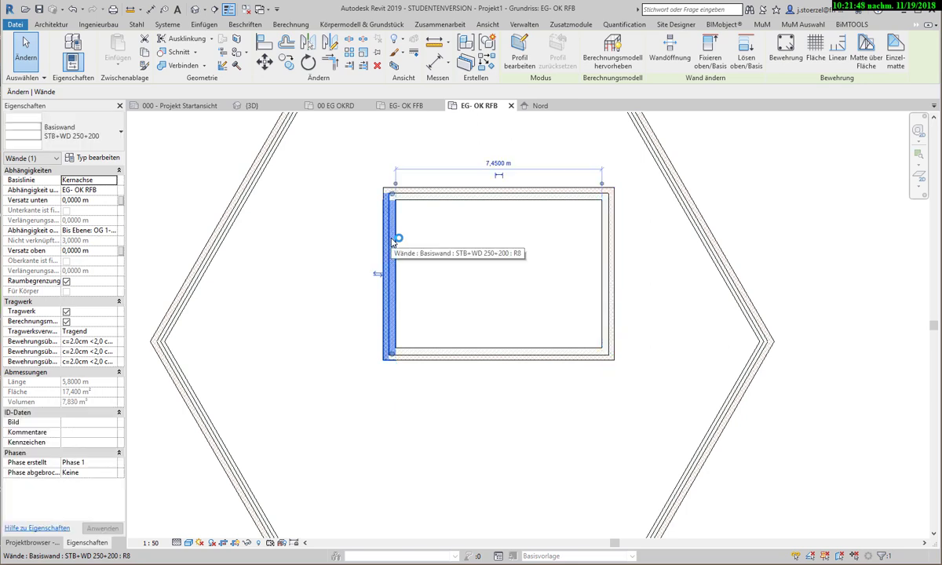
scroll(601, 275, up, 1)
click(609, 271)
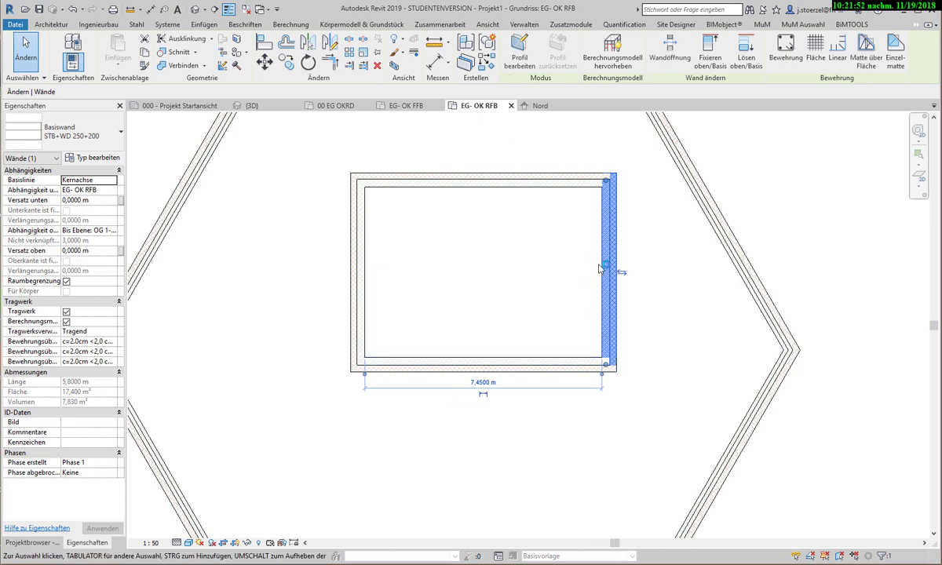
click(482, 383)
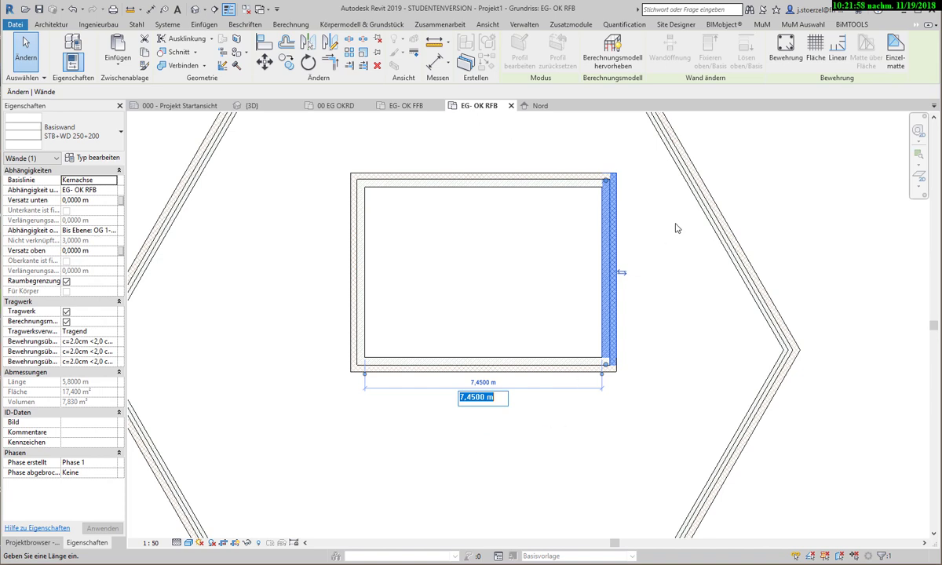
key(Escape)
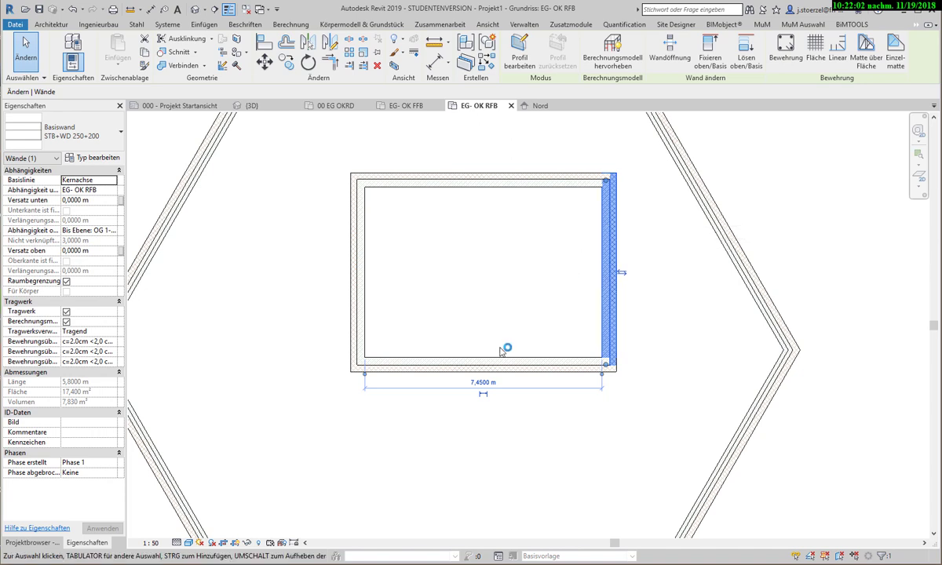
click(482, 383)
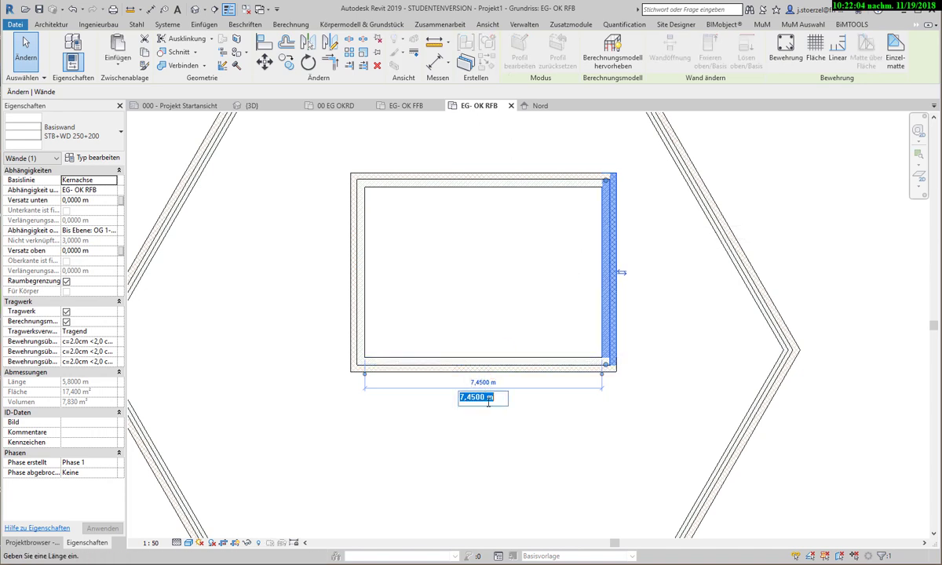
text(8)
key(Return)
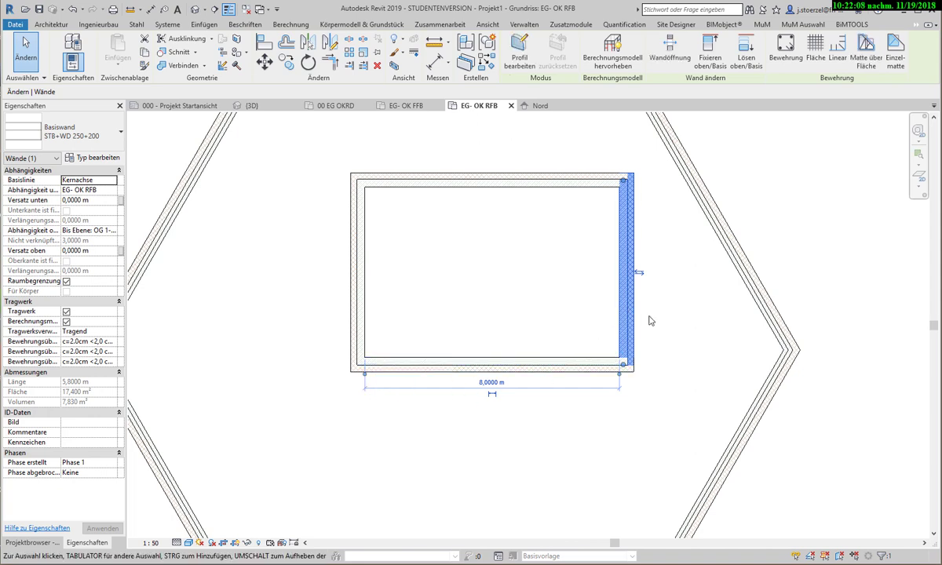
Anchor the top wall's dimension at the outer corner and set the box height to 7 m
click(494, 179)
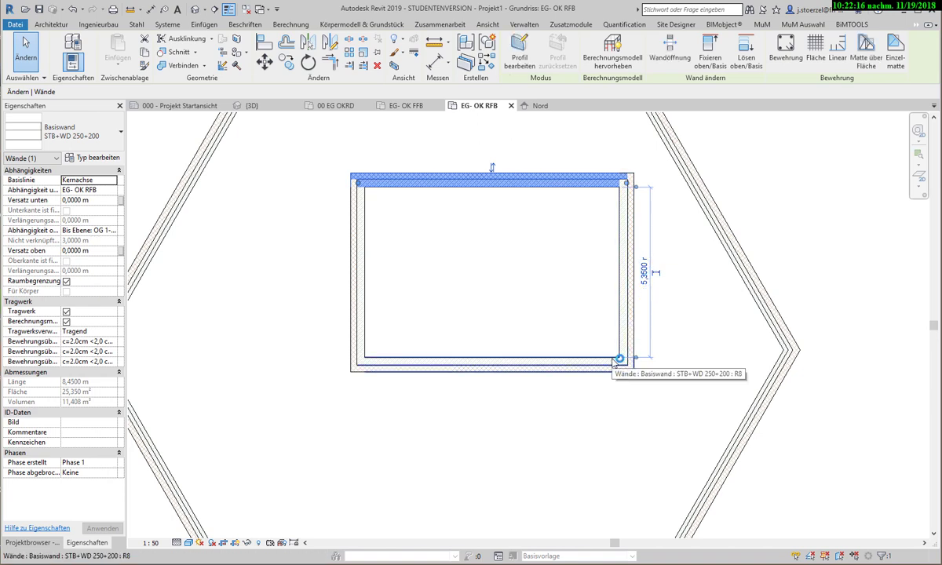
drag(637, 362, 626, 379)
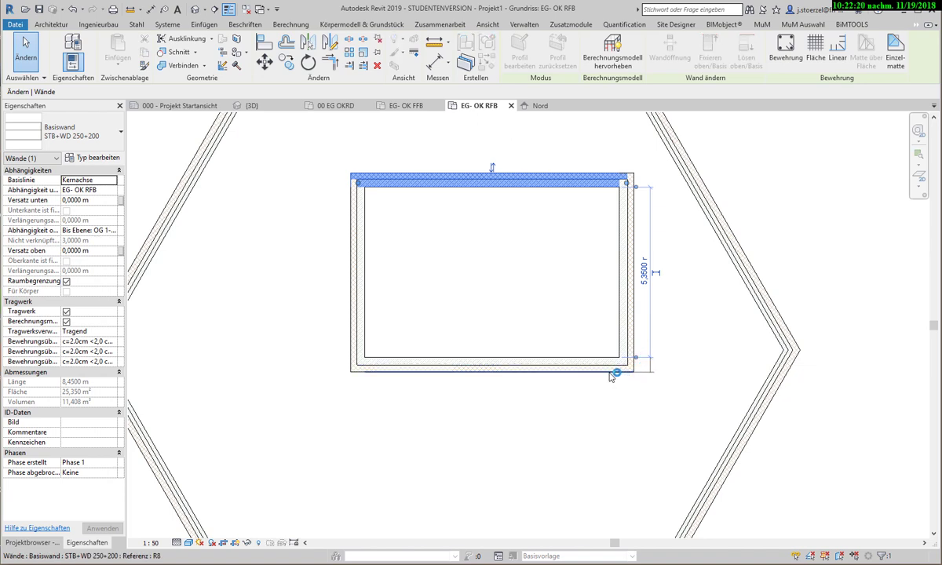
drag(614, 377, 612, 375)
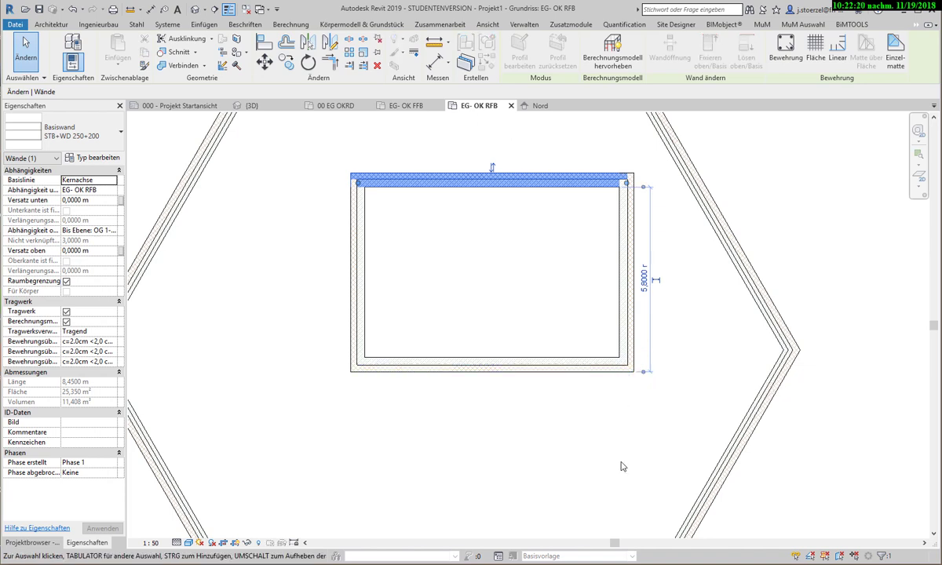
click(645, 279)
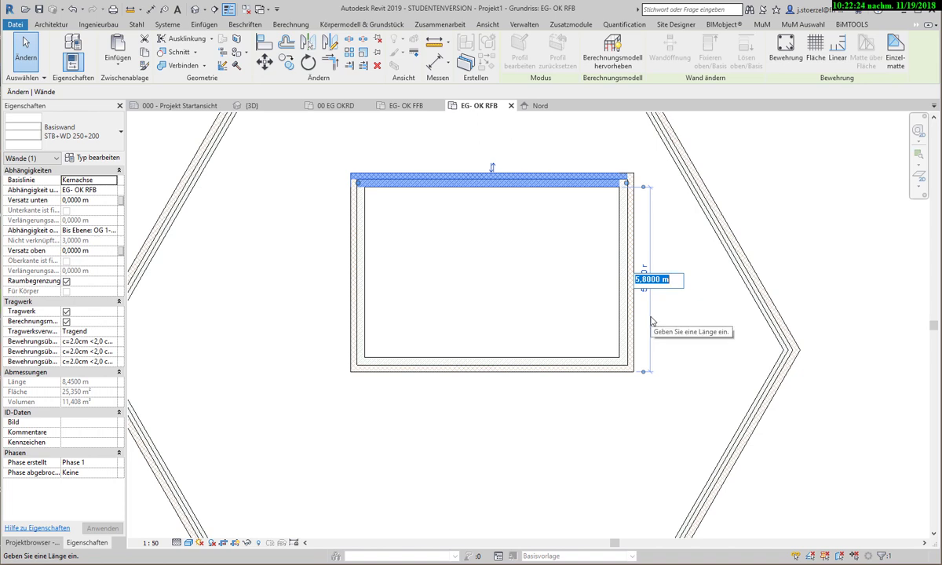
text(7)
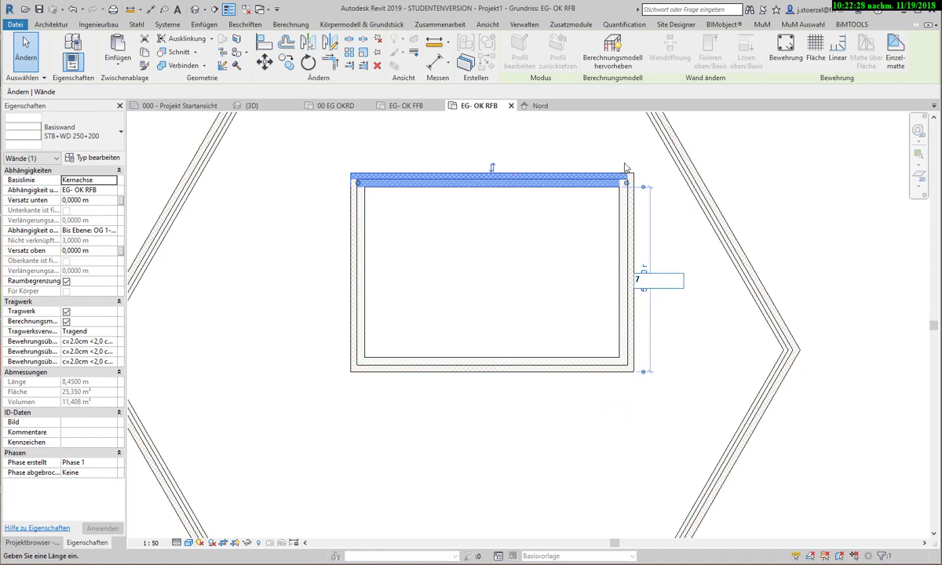
key(Return)
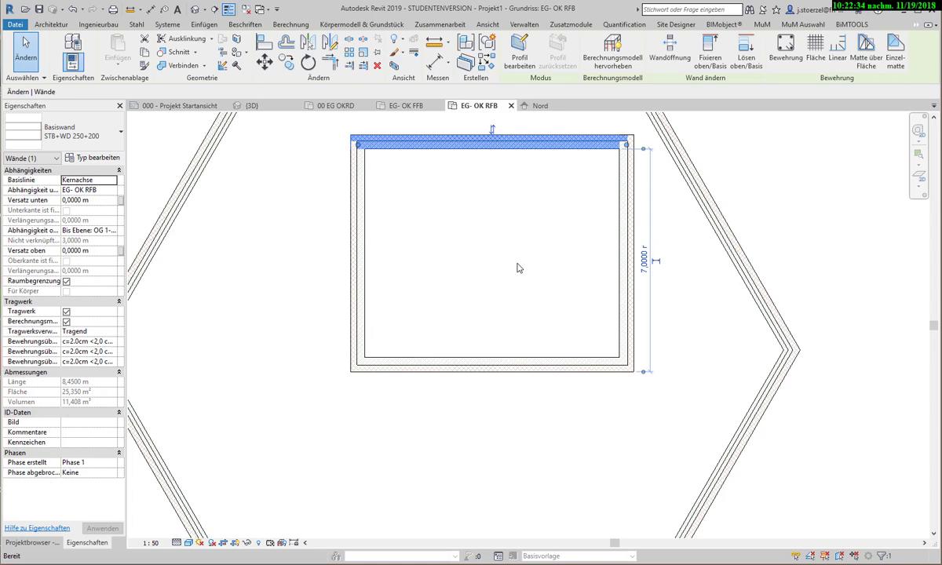
key(Escape)
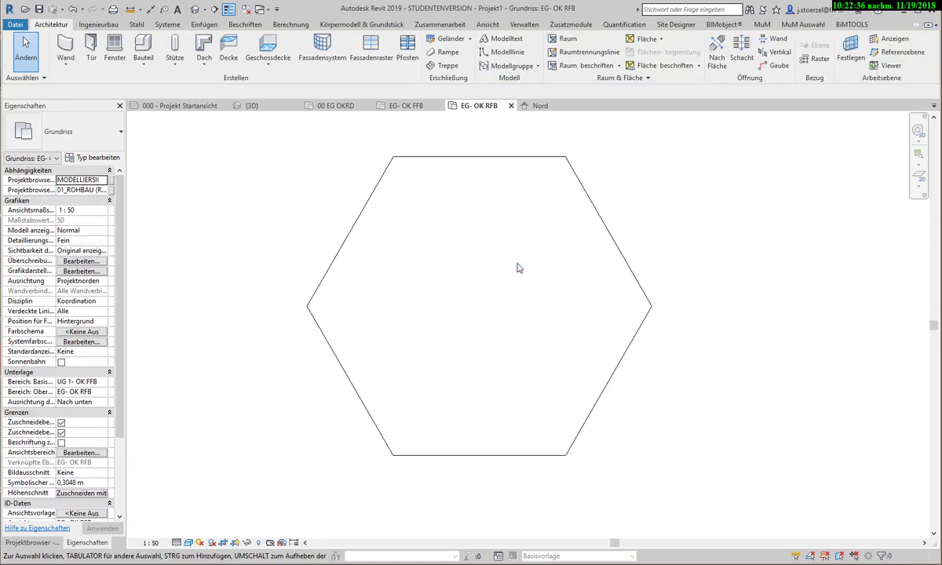
Window-select all walls in the plan and delete them
scroll(517, 268, down, 1)
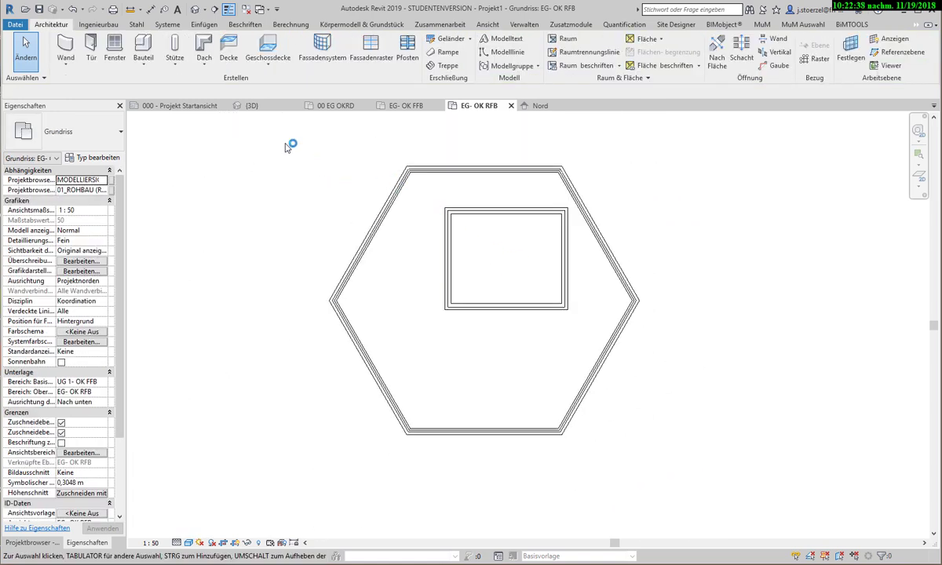
drag(287, 146, 694, 489)
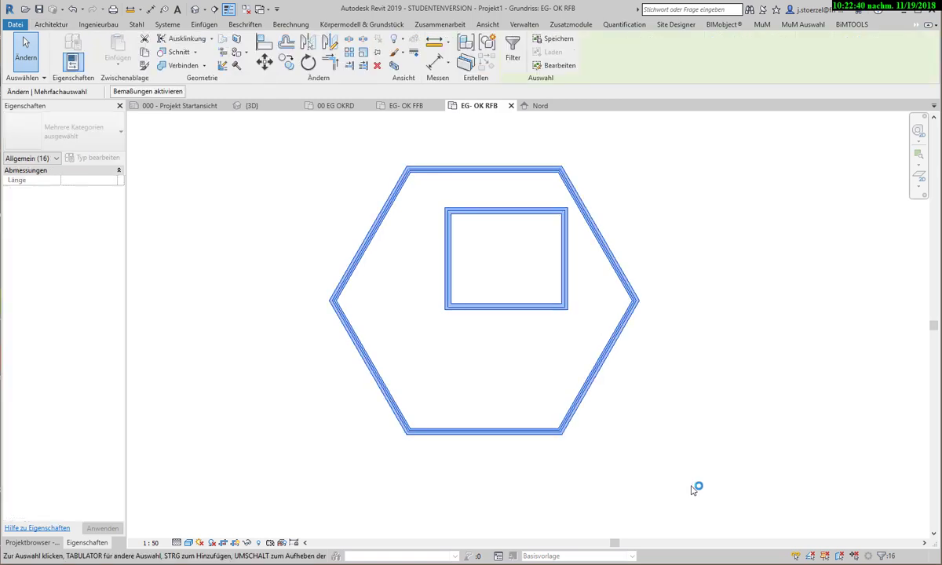
key(Delete)
Draw load-bearing walls up to OG 2: a 10 m horizontal wall, then an angled wall
click(66, 67)
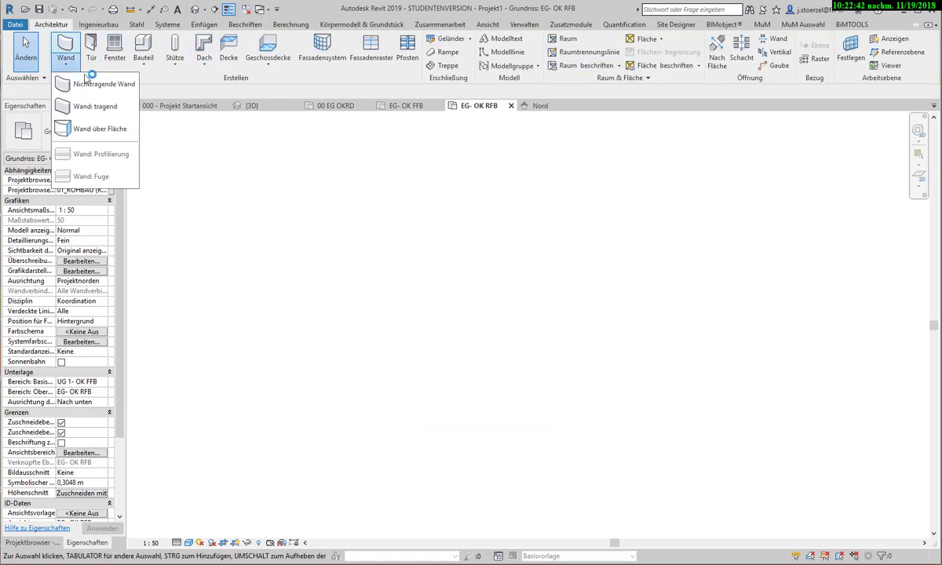
click(93, 106)
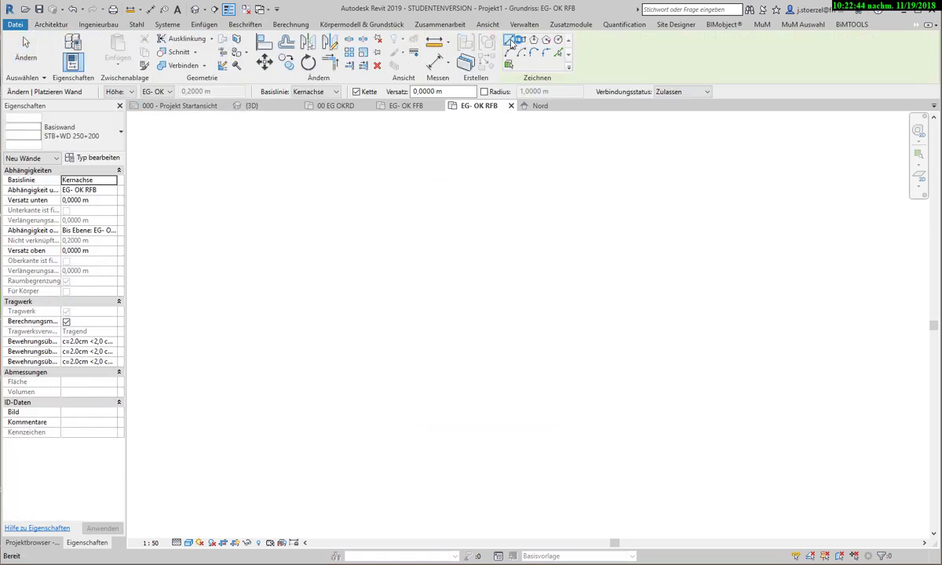
click(170, 92)
click(174, 178)
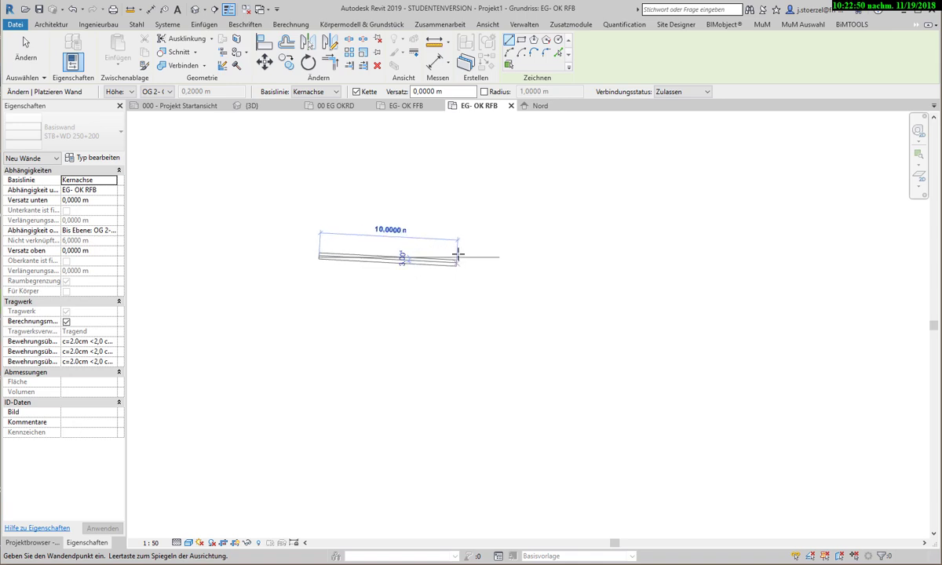
click(469, 255)
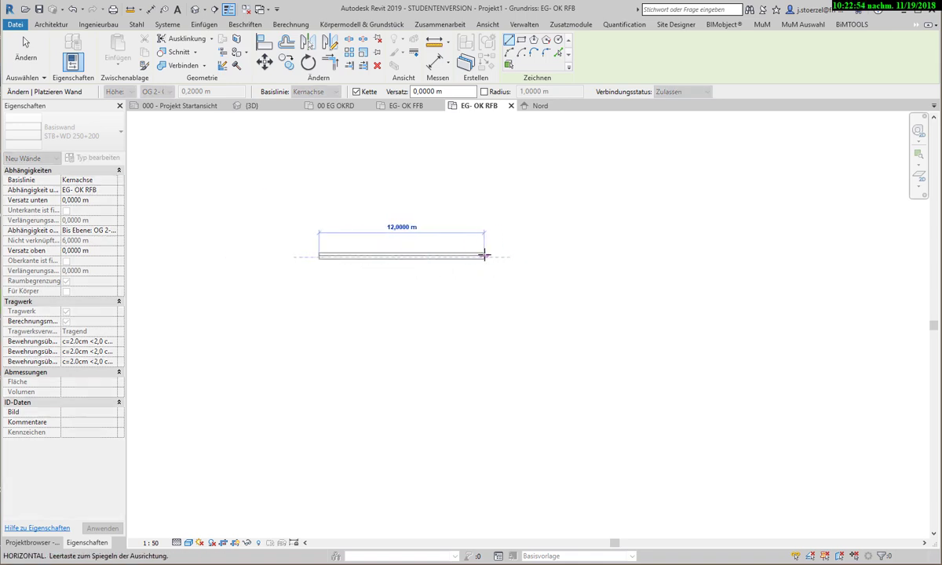
text(10)
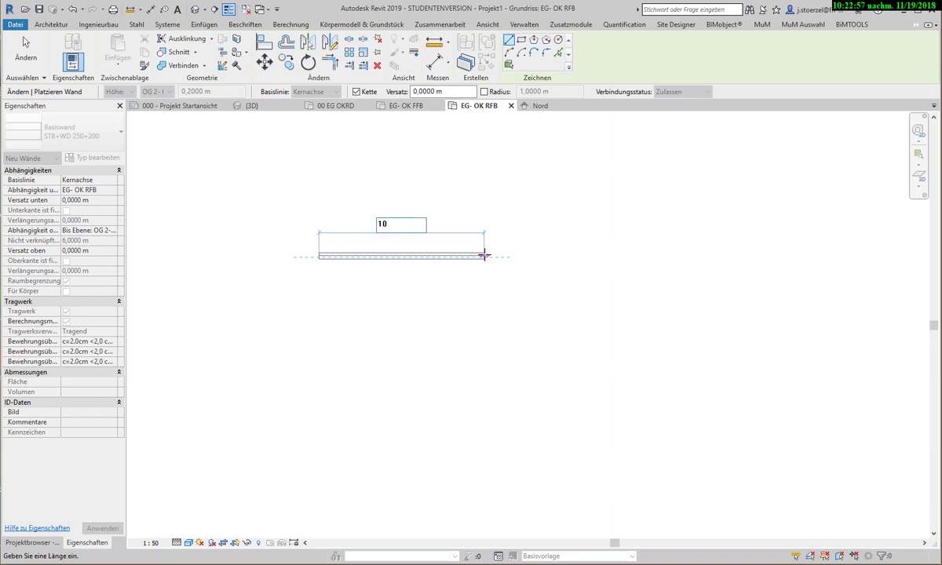
key(Return)
text(9)
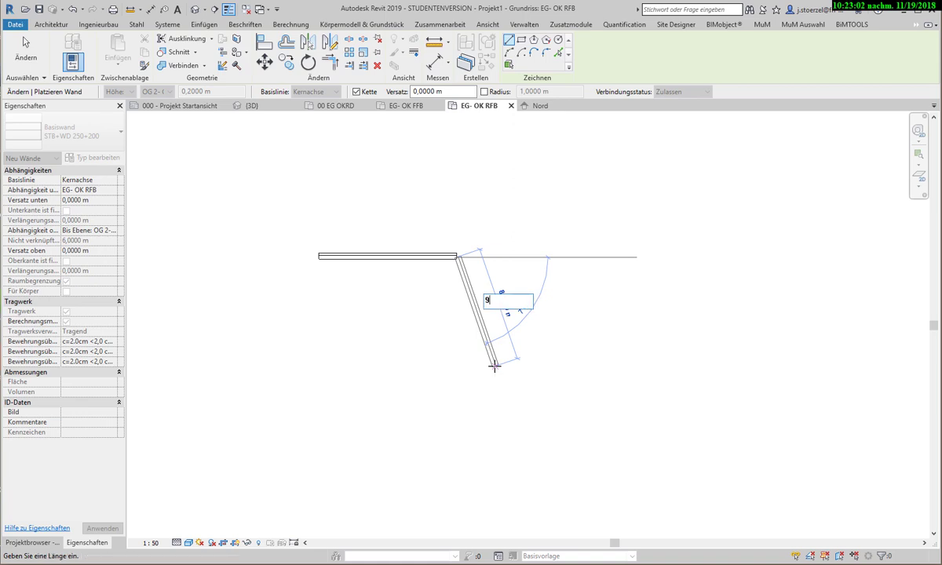
click(495, 367)
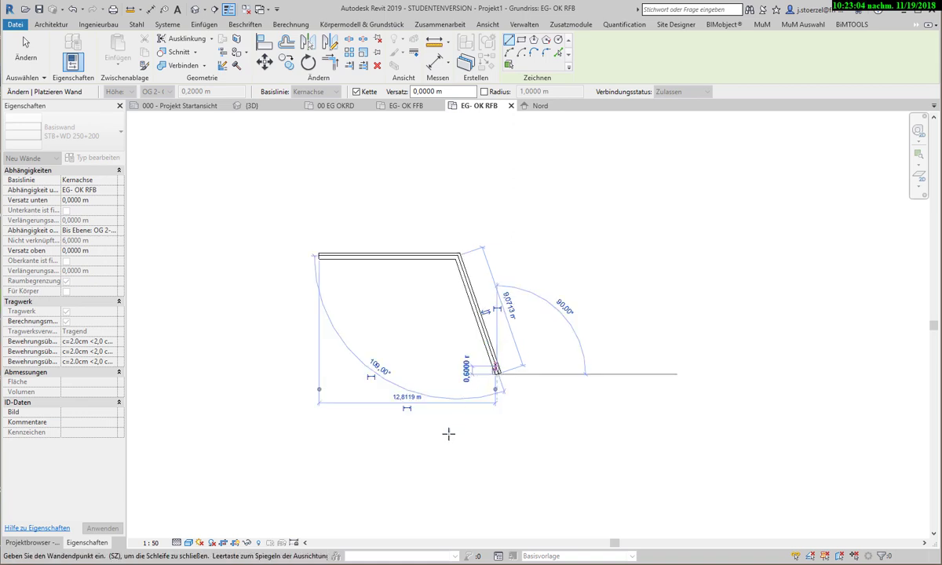
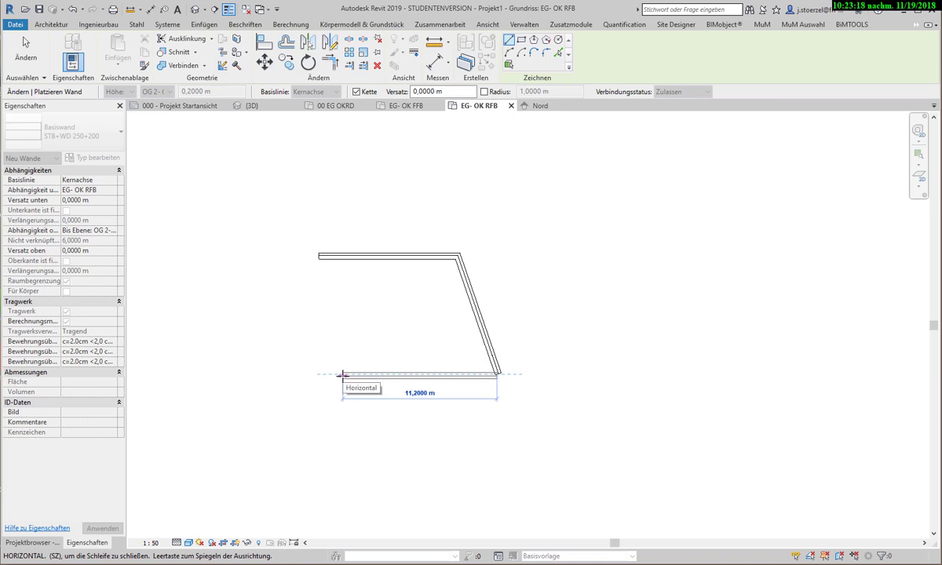
Draw the 12 m bottom wall and turn on rounded corners with the radius set to 1 m
text(12)
key(Return)
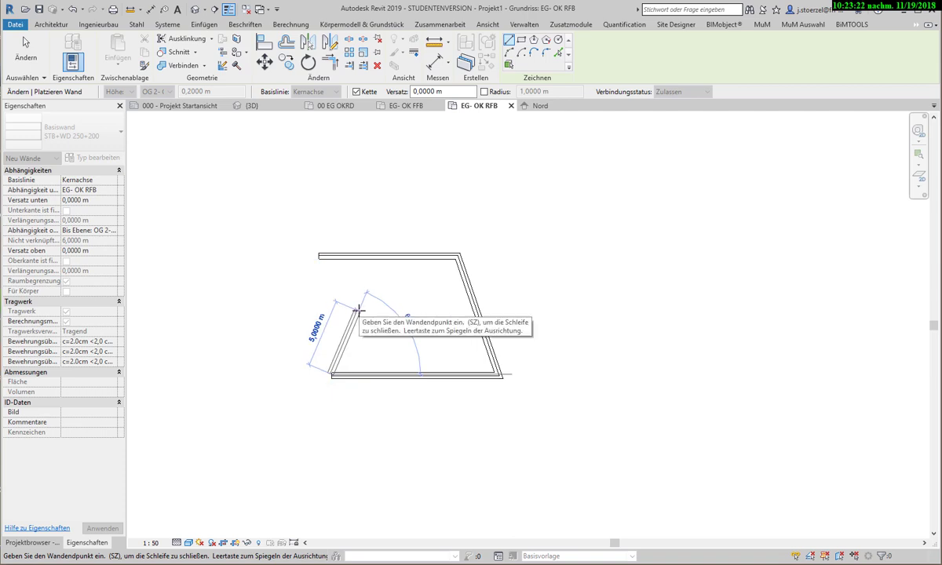
click(484, 92)
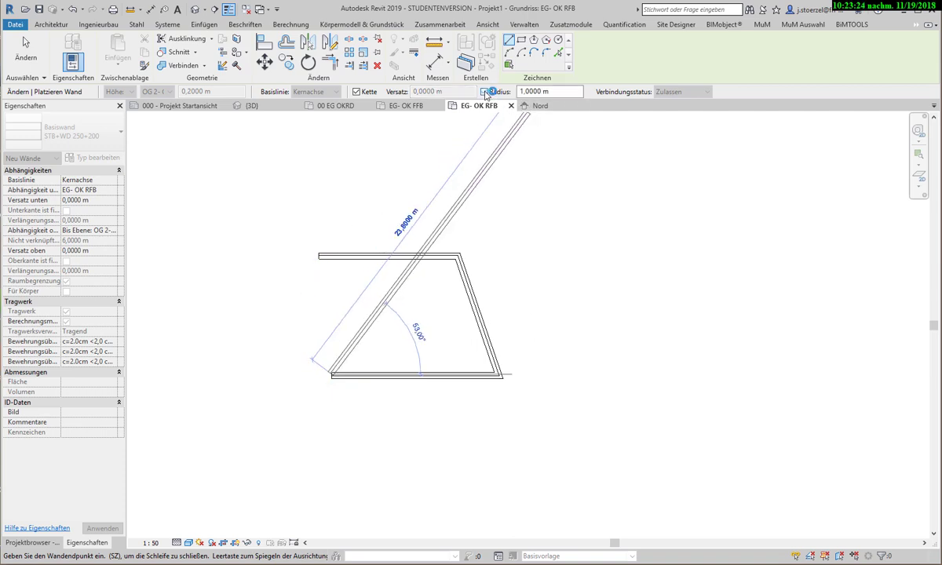
double_click(541, 91)
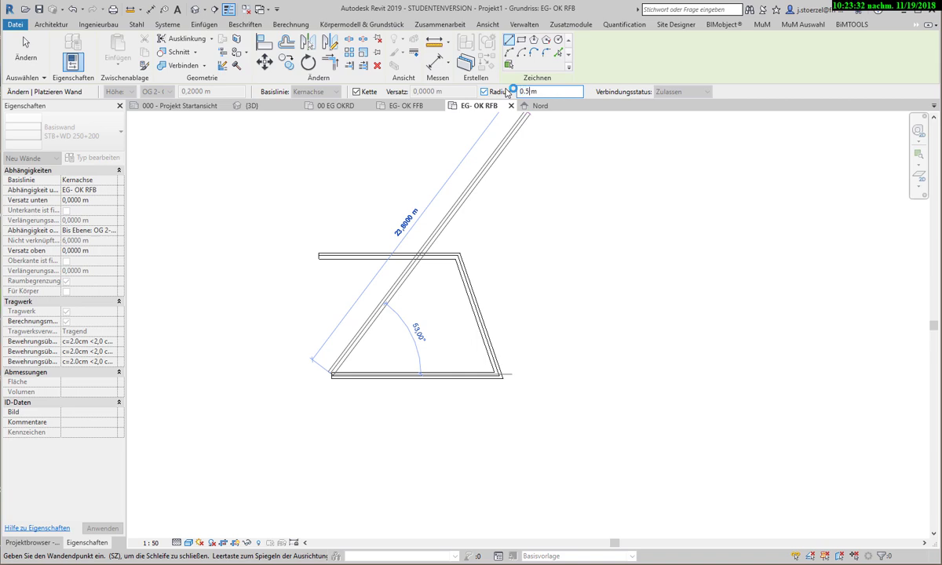
Place the angled 65° walls with rounded corners, then bring up the wall context menu
click(273, 322)
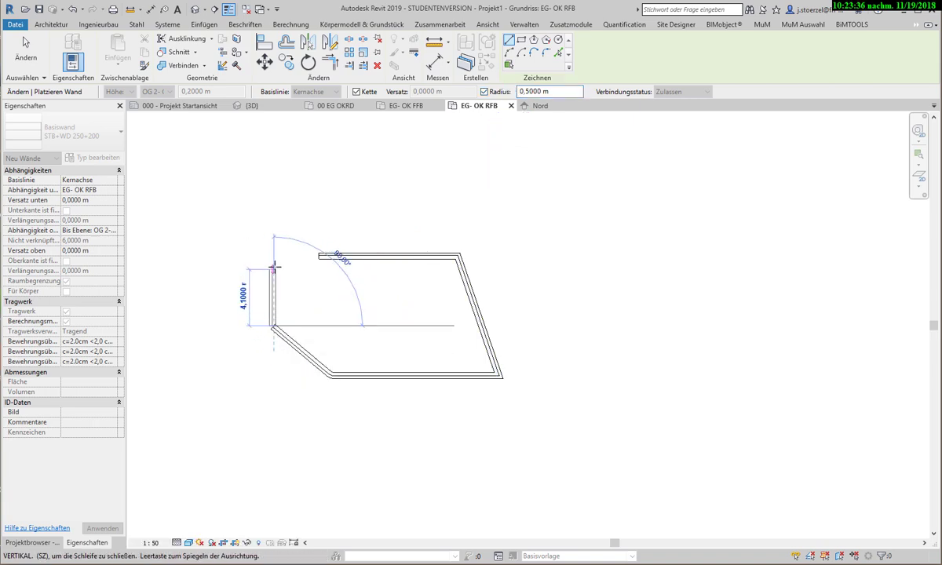
scroll(340, 361, up, 4)
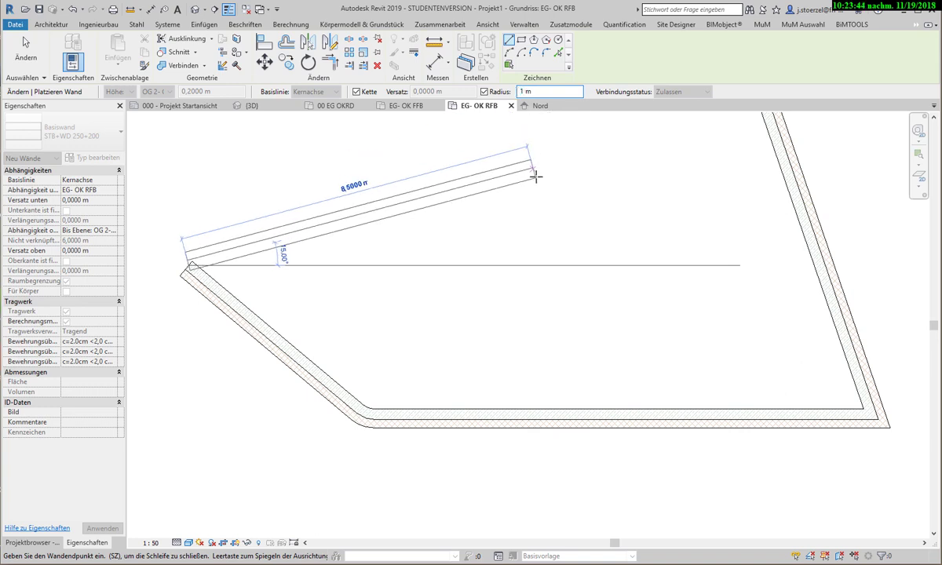
scroll(536, 177, down, 3)
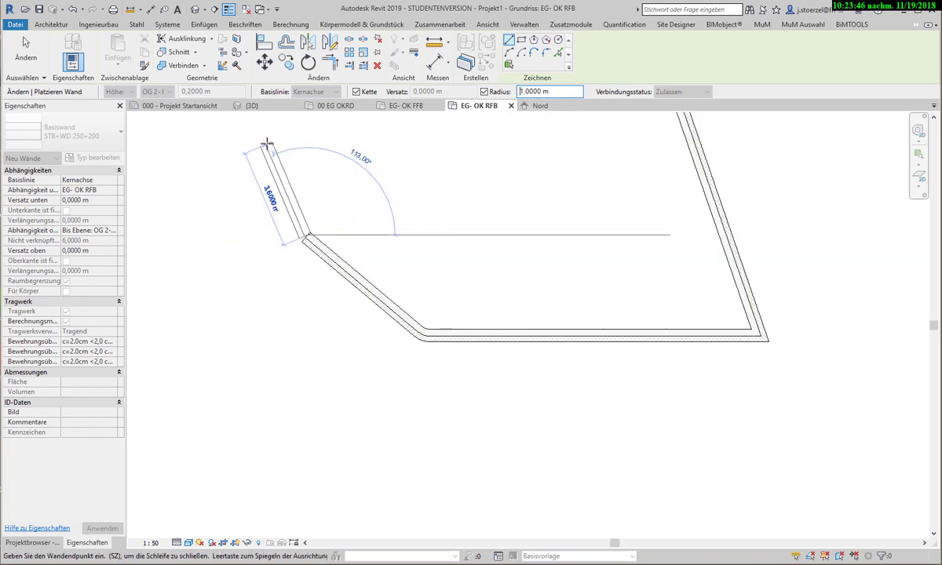
click(347, 149)
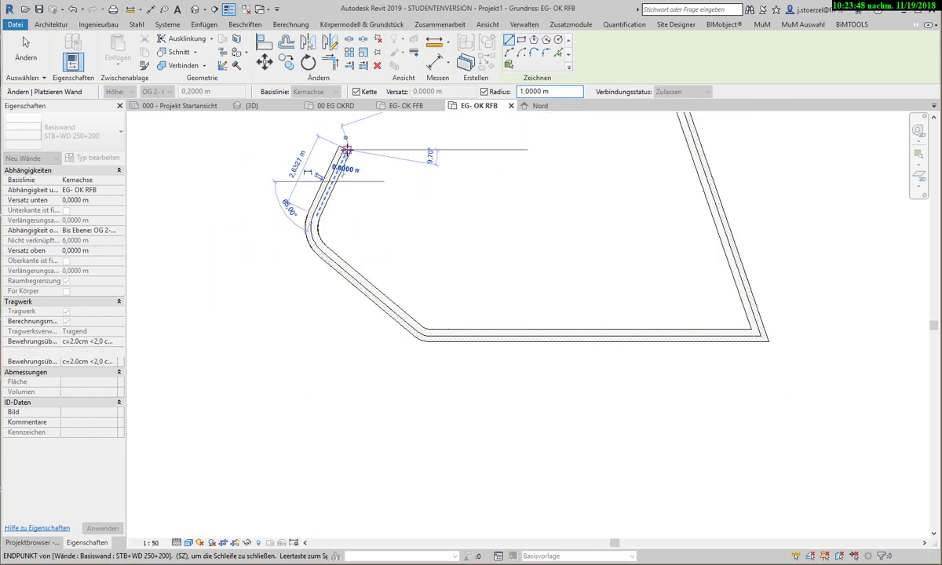
scroll(432, 171, down, 2)
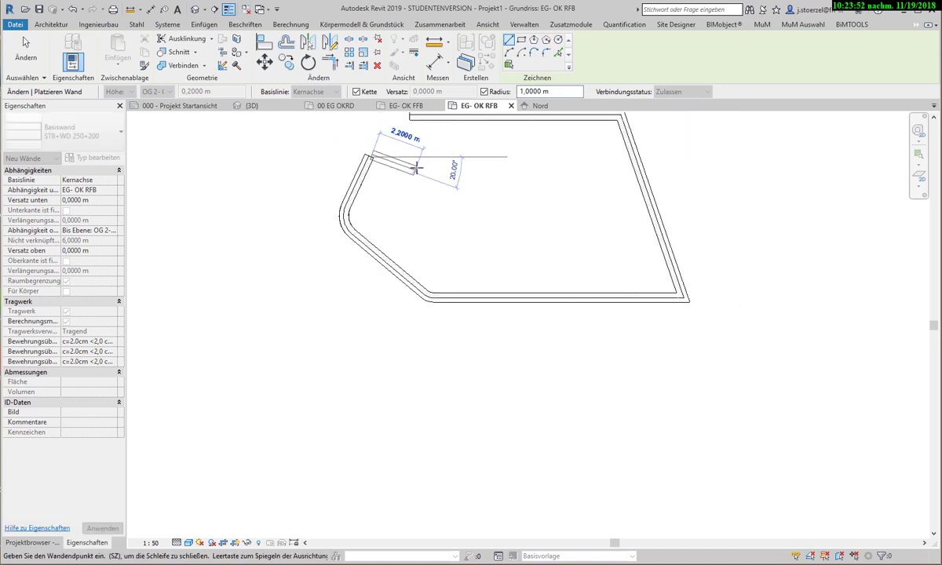
right_click(356, 130)
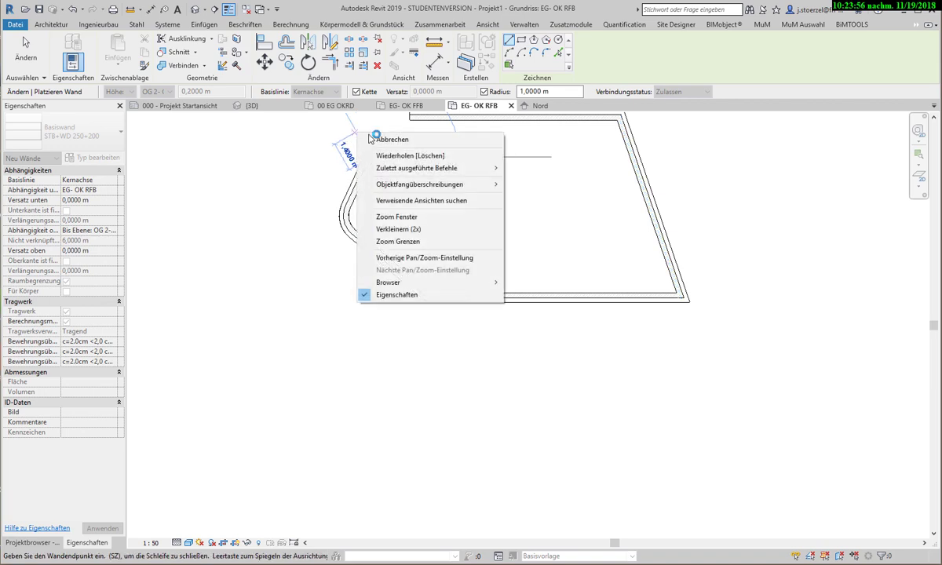
End the wall chain and exit wall drawing
click(378, 139)
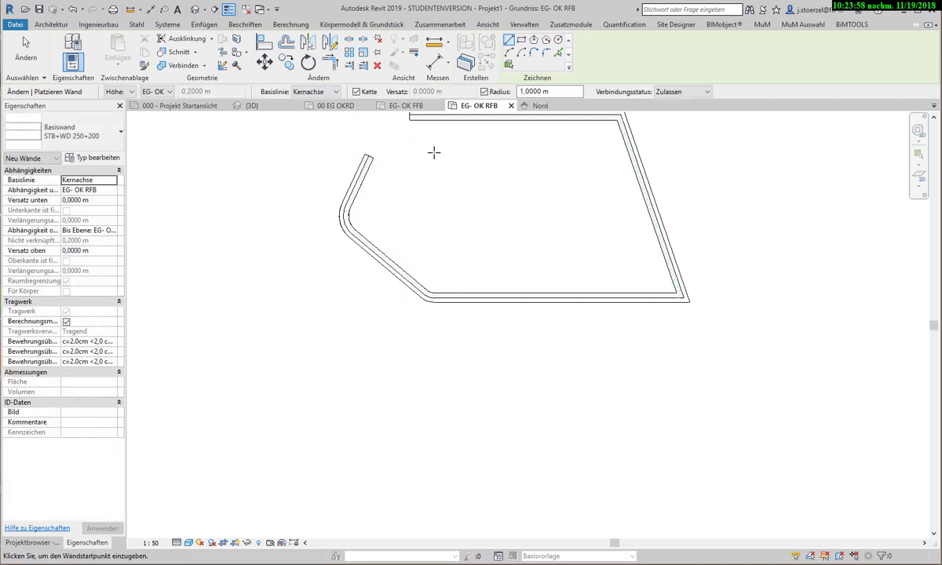
click(345, 158)
mouse_move(511, 220)
middle_down()
mouse_move(510, 271)
mouse_move(490, 306)
middle_up()
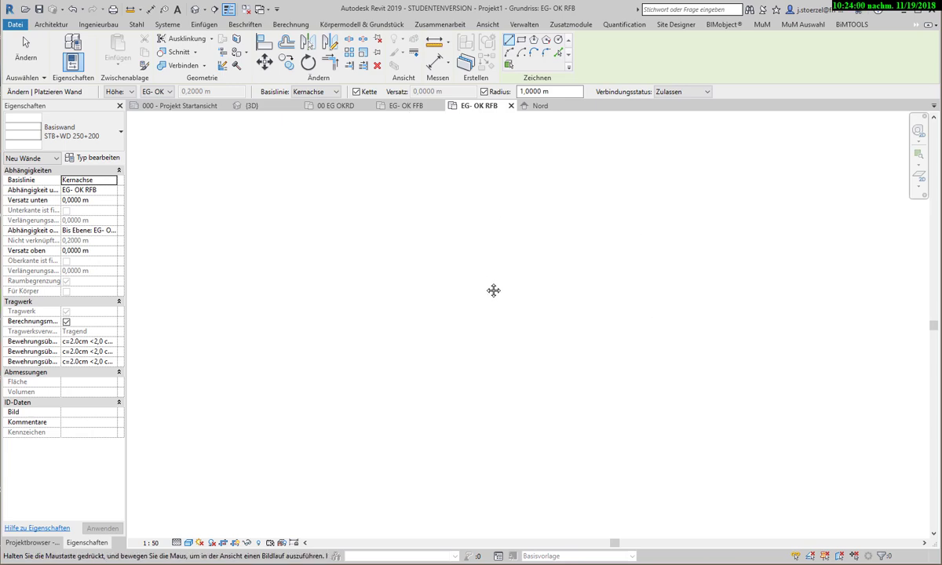
key(Escape)
key(Escape)
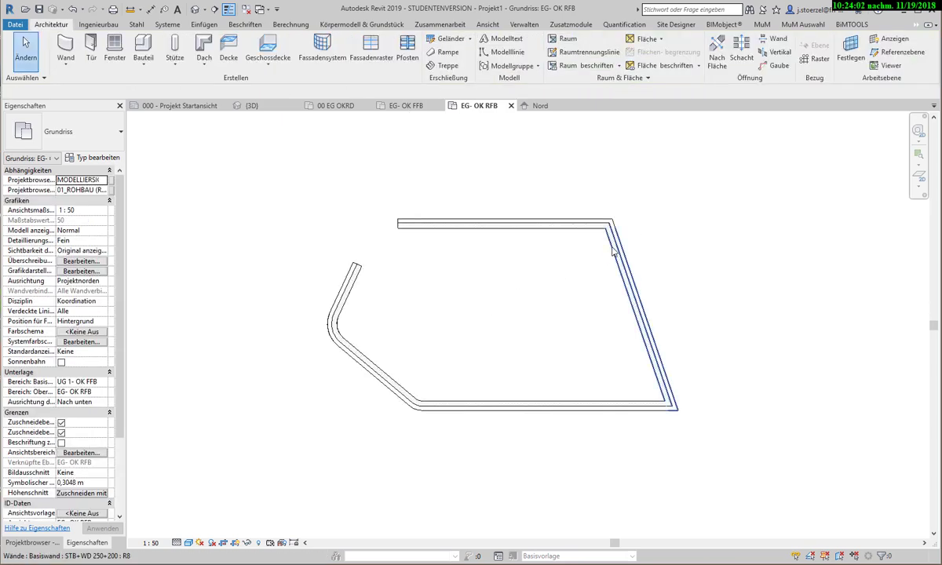
Move the top wall to 10 m from the bottom wall, replacing the 8,2597 m distance
click(617, 239)
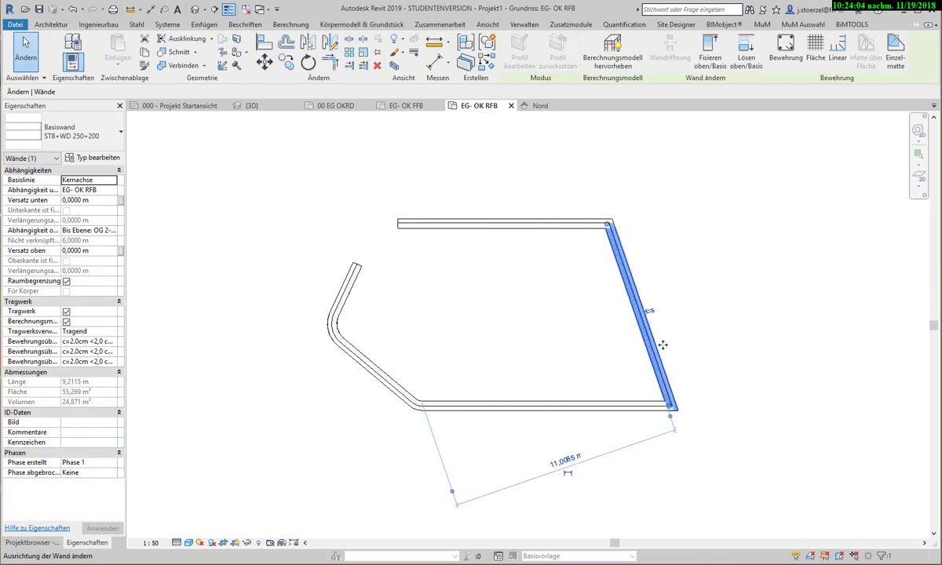
click(474, 225)
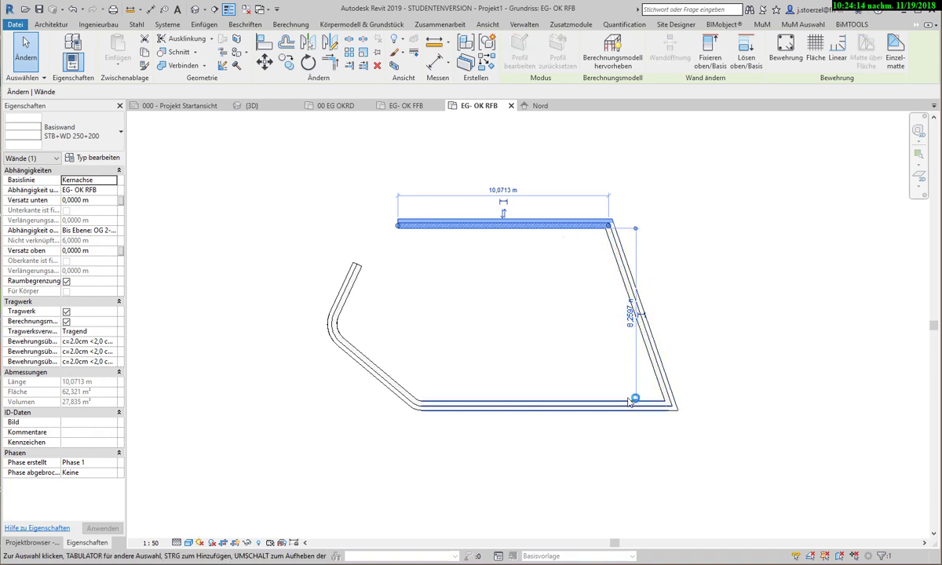
click(630, 314)
text(1)
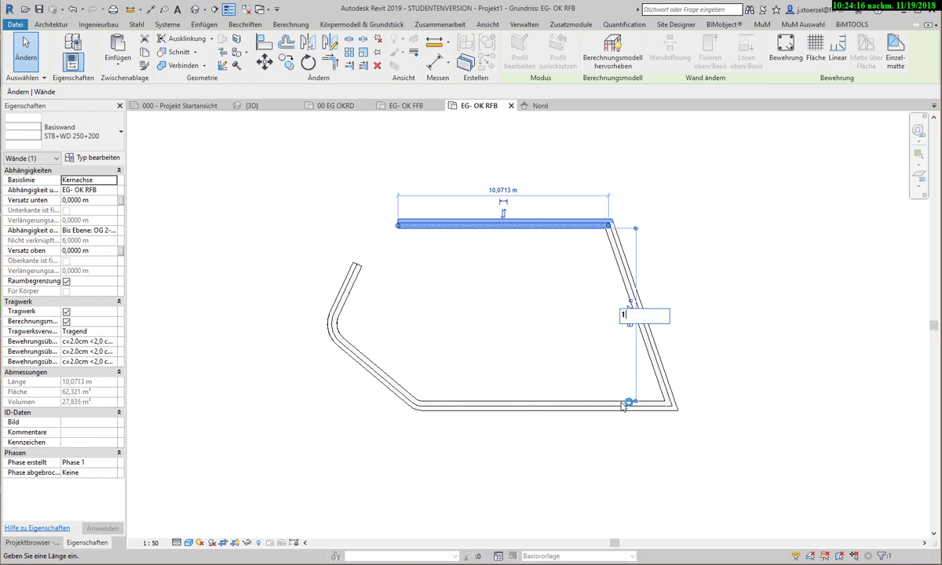
text(0)
key(Return)
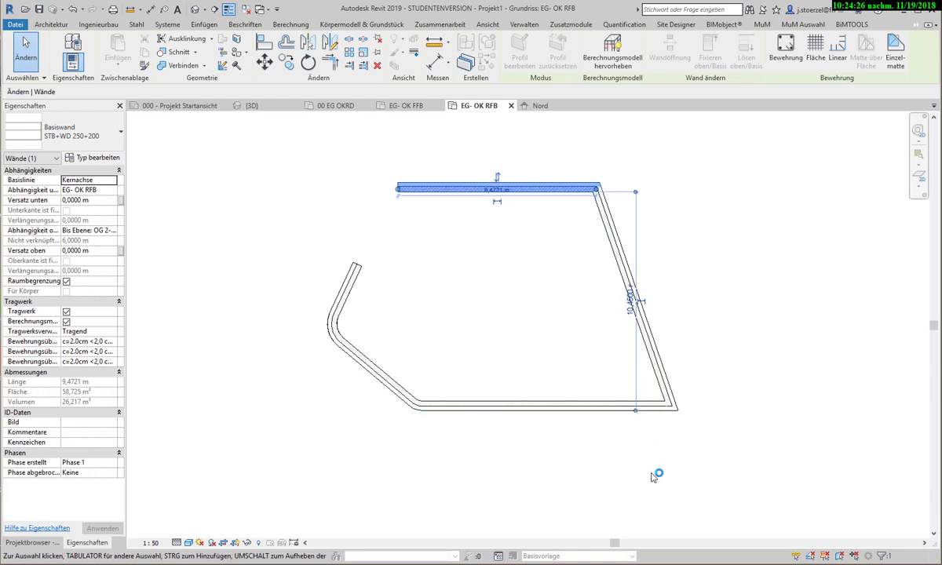
Measure the top wall's dimension from its reference line, showing 10.25 m, then deselect it
scroll(636, 409, up, 3)
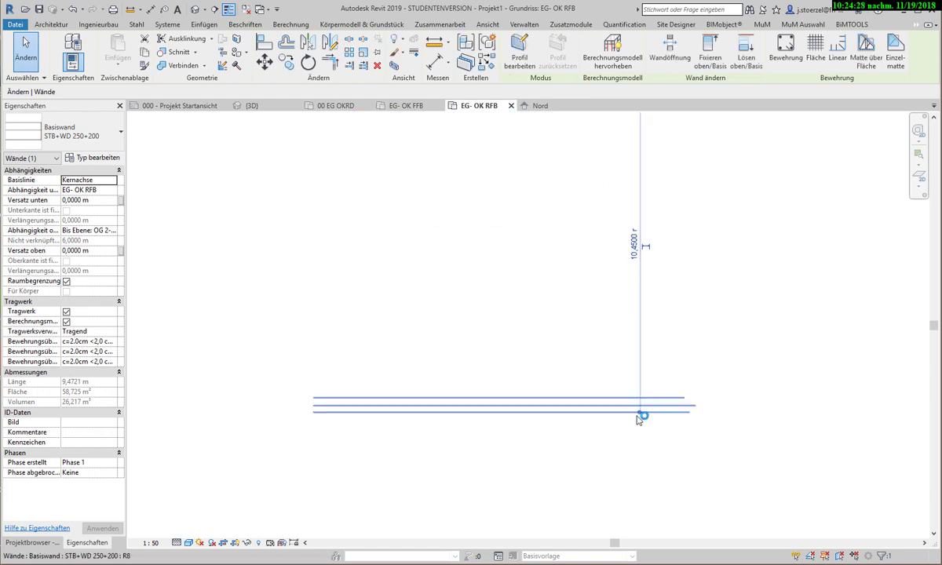
scroll(639, 408, up, 2)
drag(640, 408, 641, 391)
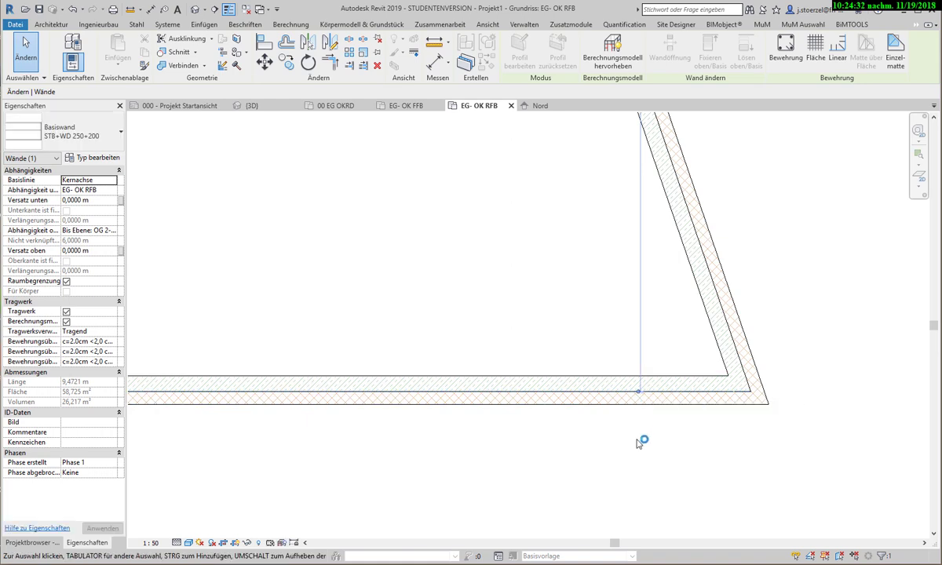
scroll(654, 385, down, 2)
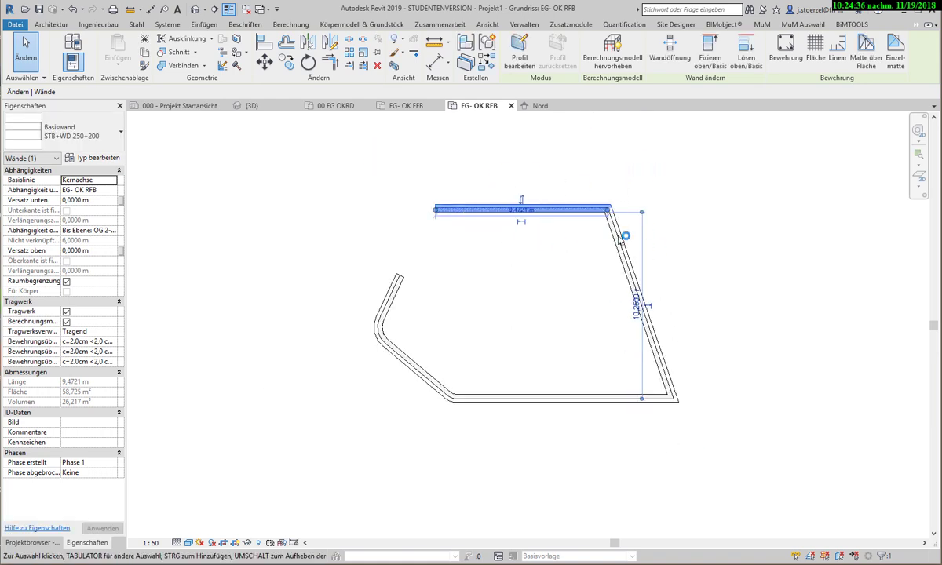
click(564, 297)
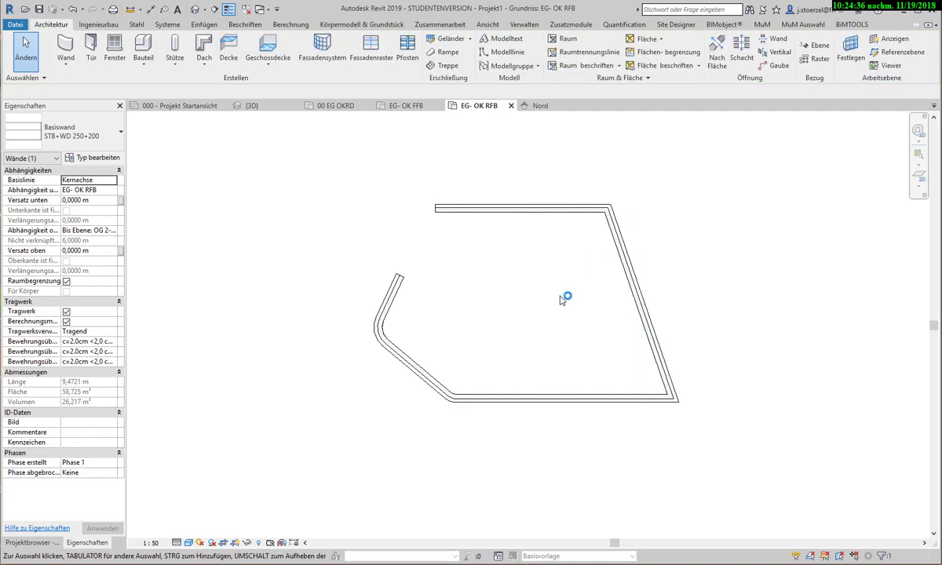
Anchor the slanted wall's dimension to the left wall's end and set it to 15 m
click(636, 292)
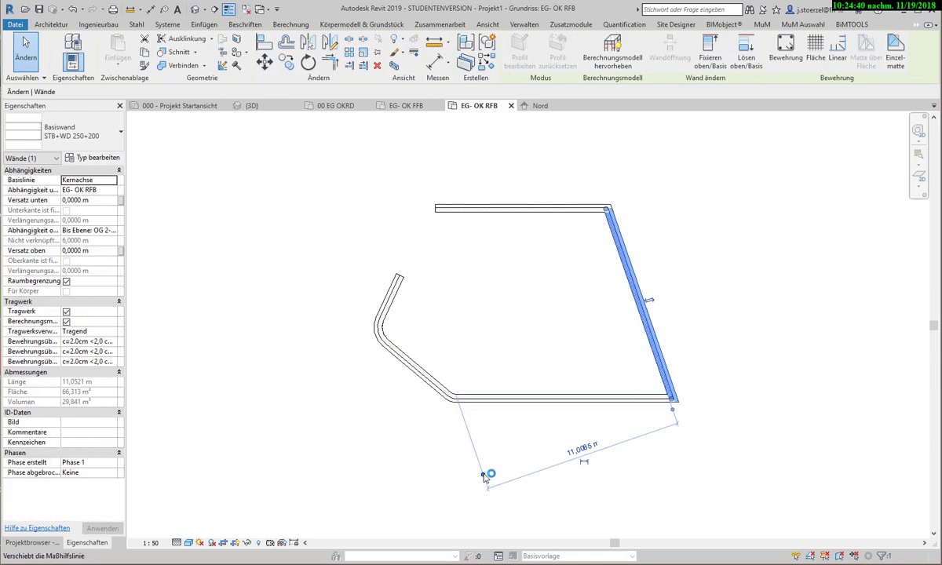
mouse_move(484, 476)
mouse_down()
mouse_move(391, 318)
mouse_move(446, 380)
mouse_move(402, 288)
mouse_up()
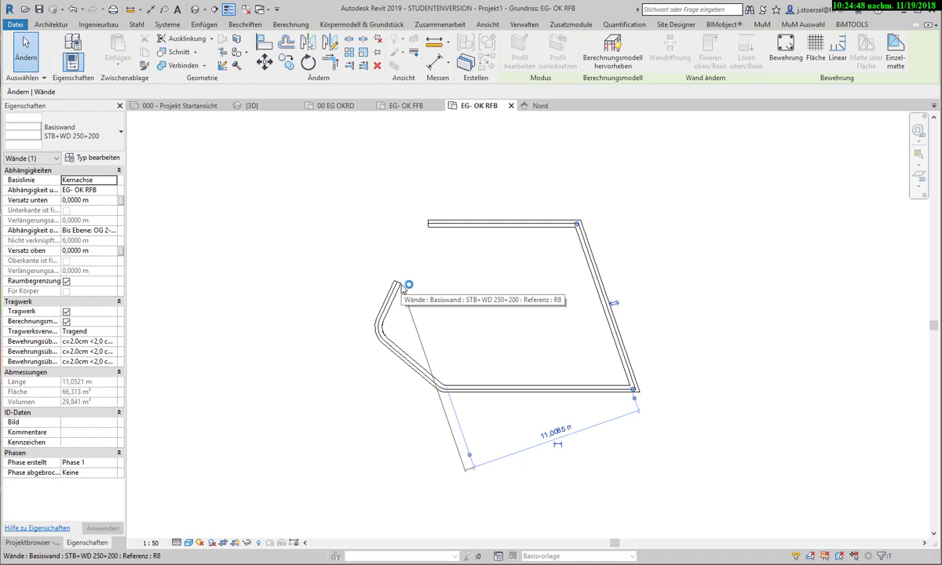
key(Tab)
key(Tab)
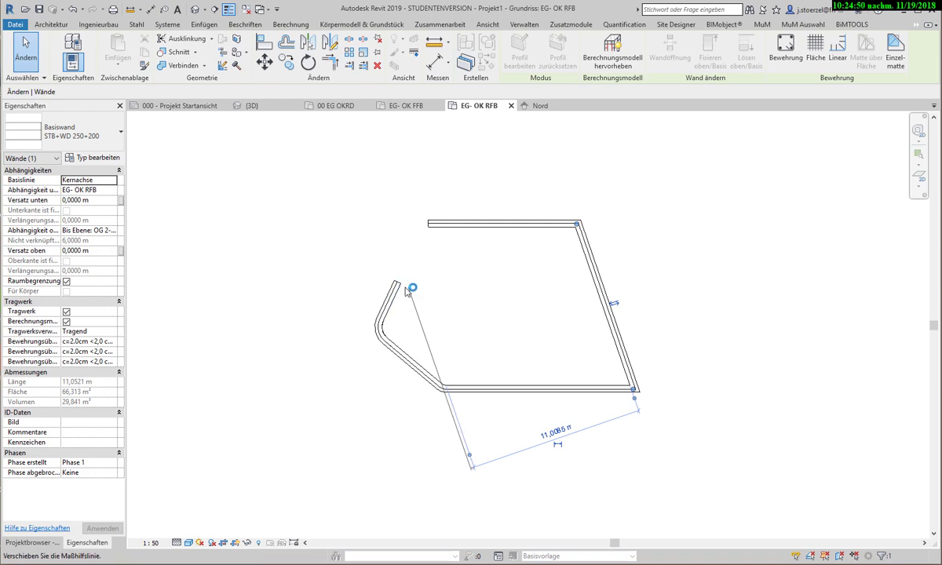
key(Tab)
key(Tab)
click(402, 286)
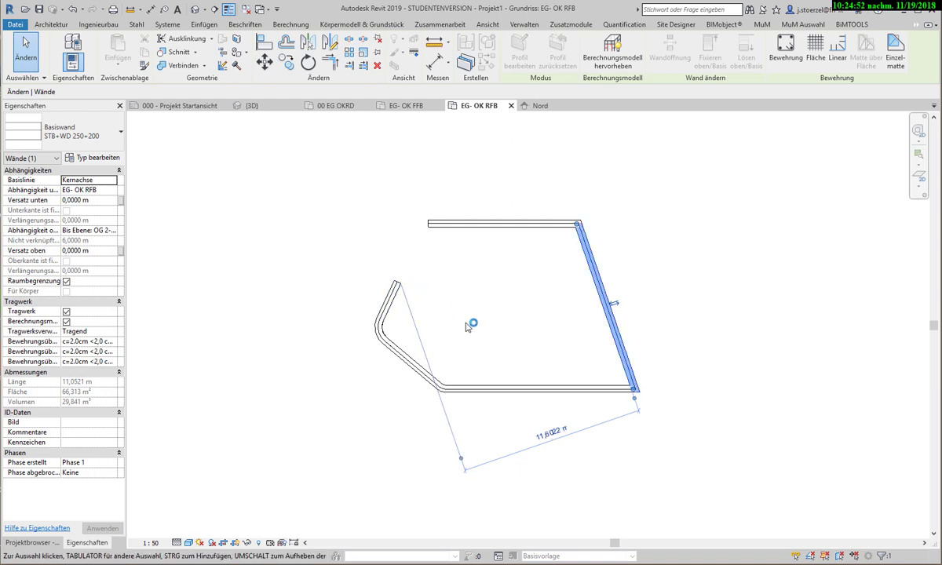
click(552, 431)
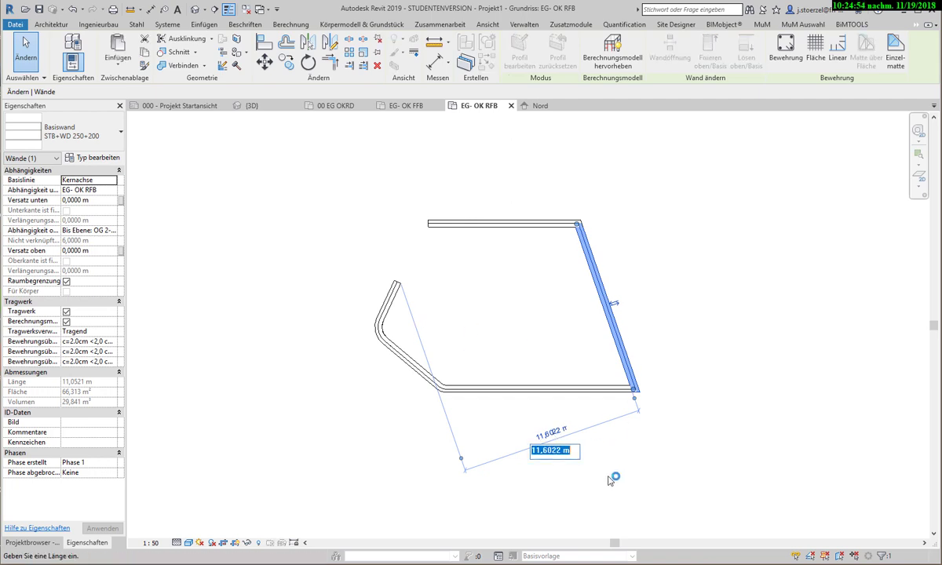
text(15)
key(Return)
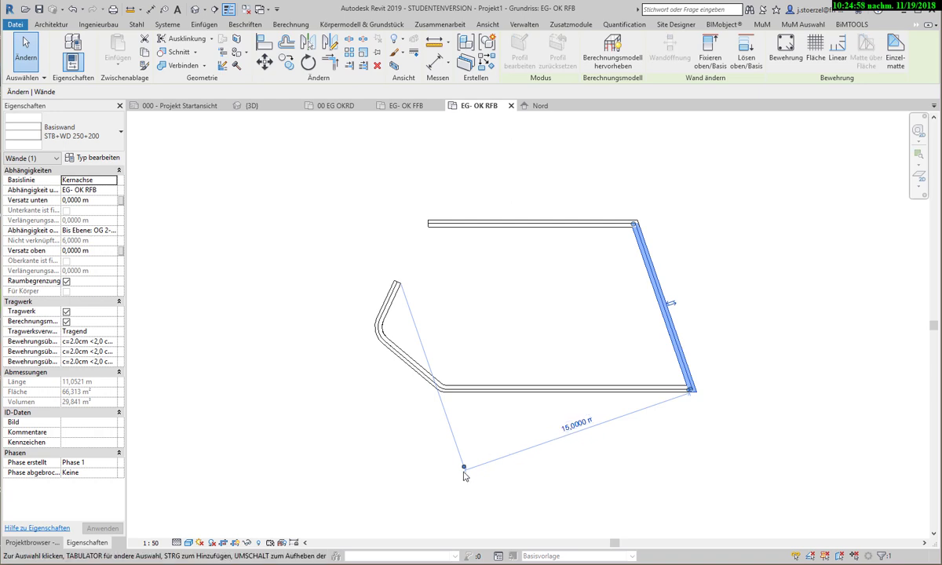
Re-anchor the dimension to the left wall's bent corner and change 17,3244 m to 18 m
mouse_move(463, 457)
mouse_down()
mouse_move(383, 329)
mouse_move(382, 338)
mouse_up()
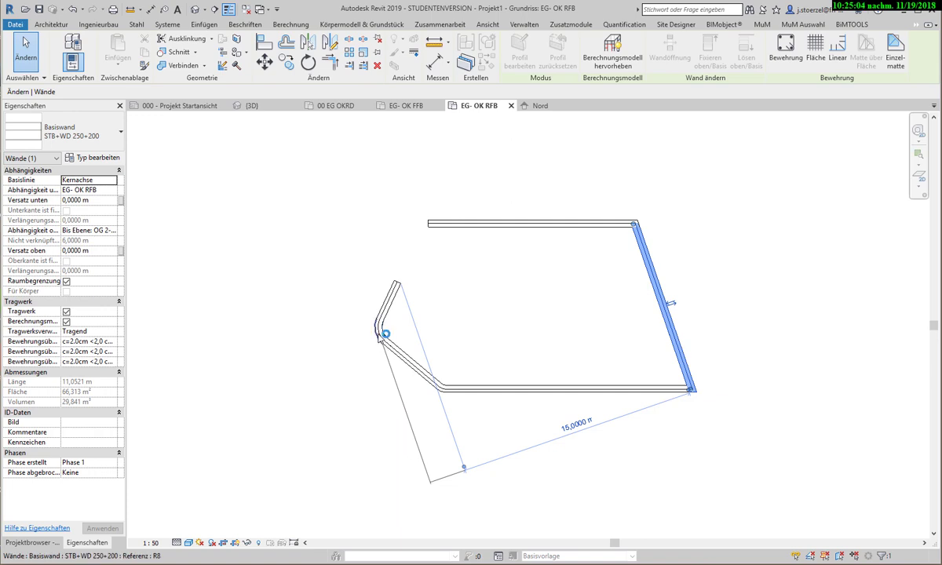
scroll(380, 338, up, 2)
scroll(380, 338, up, 1)
scroll(380, 337, up, 1)
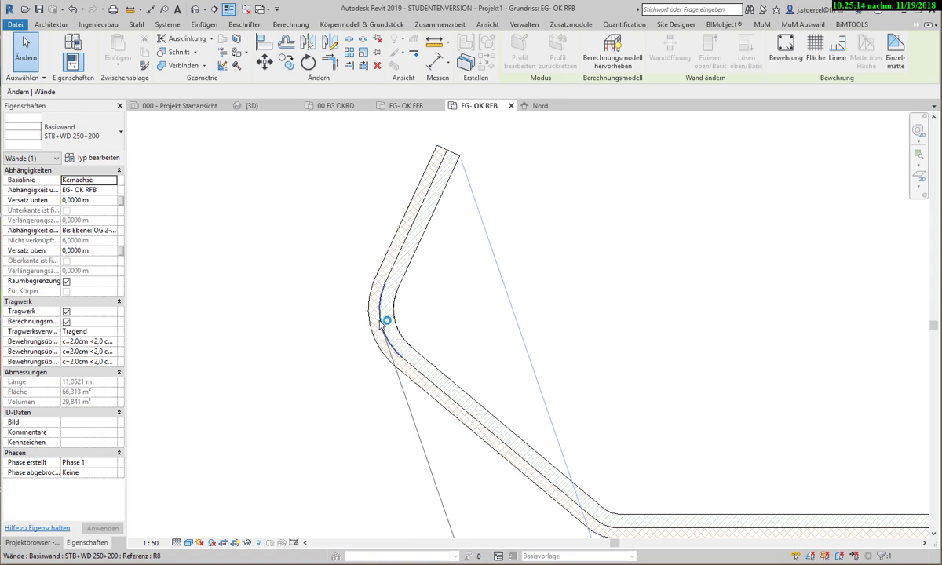
scroll(362, 330, down, 5)
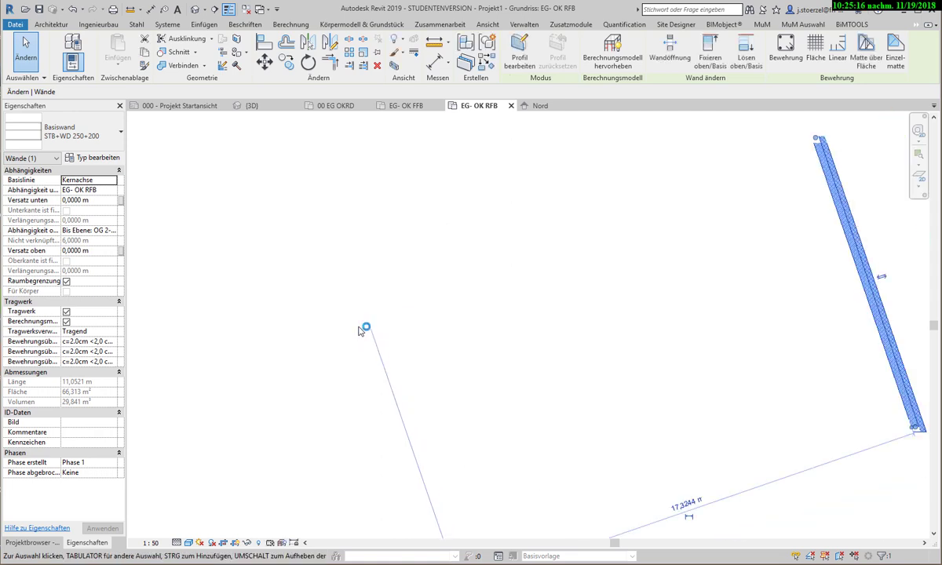
scroll(478, 363, down, 1)
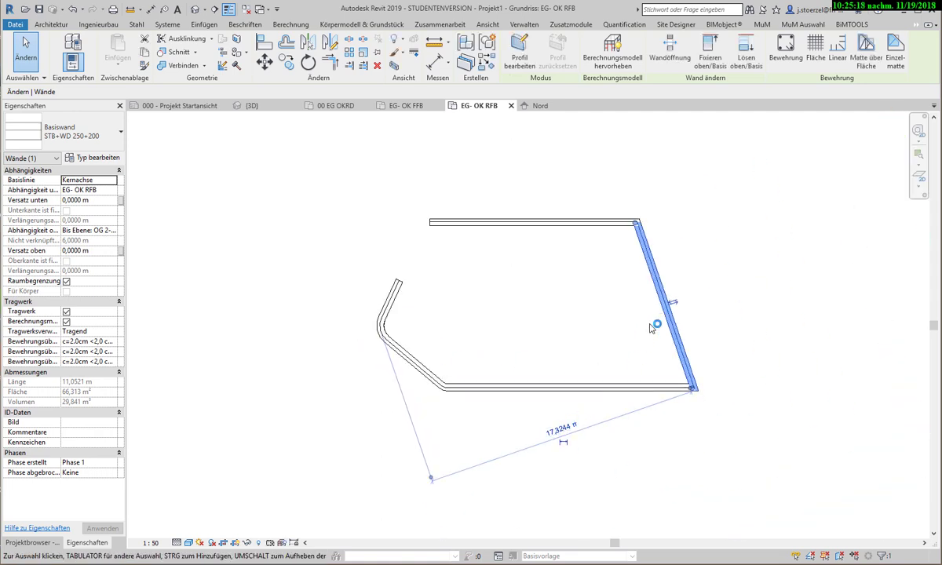
click(559, 429)
text(18)
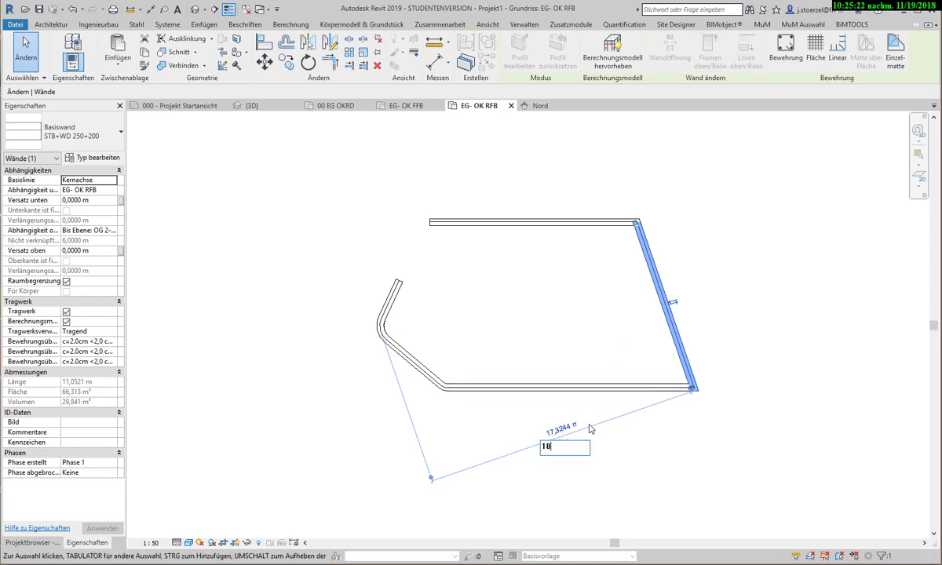
key(Return)
click(562, 407)
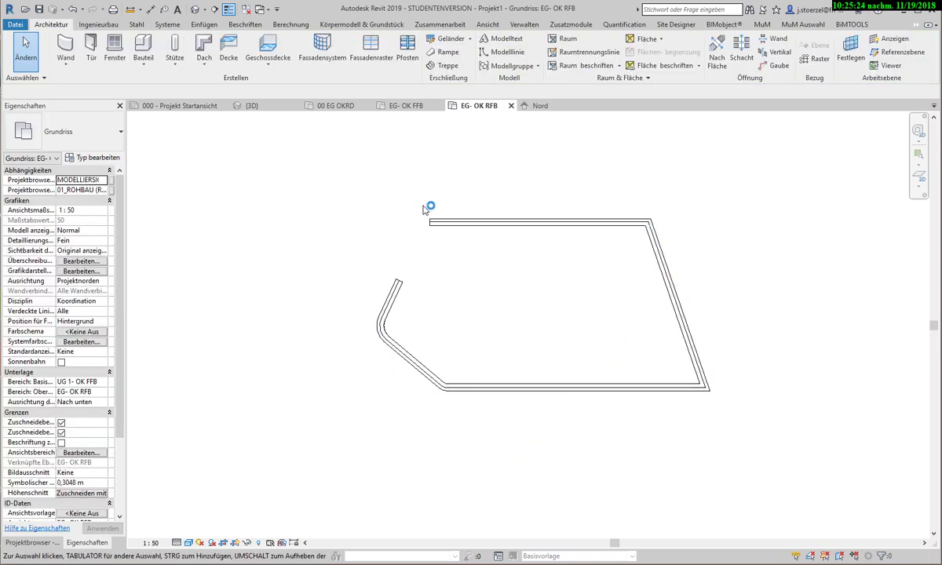